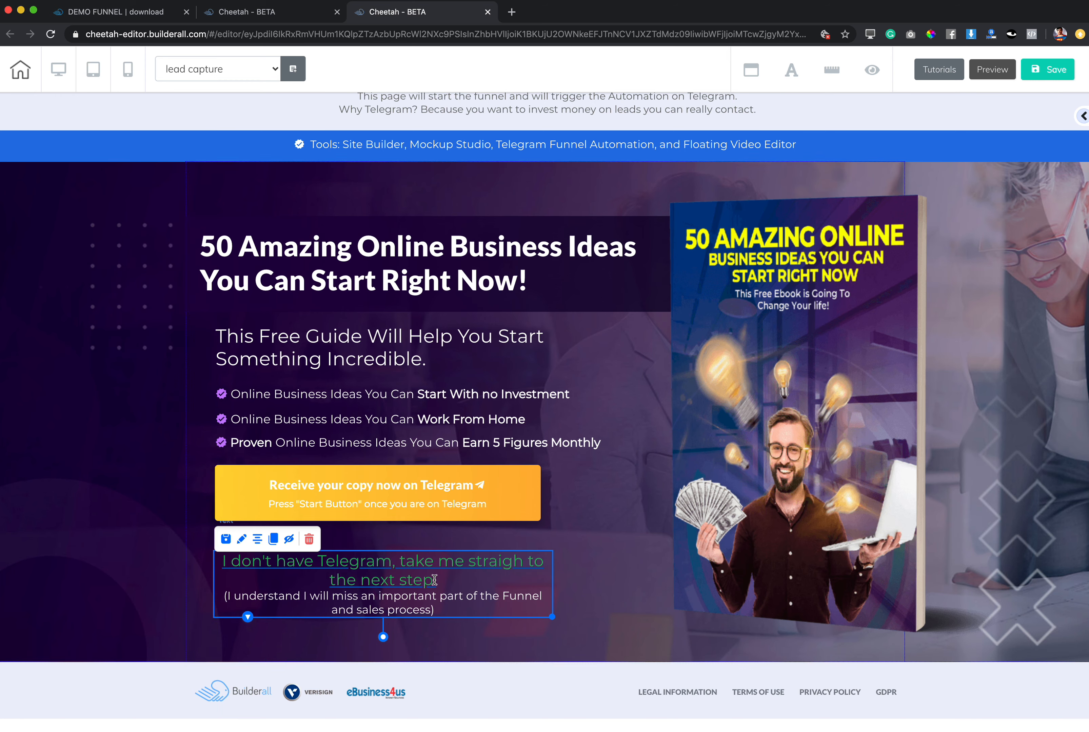
Link the whole "I don't have Telegram" text, including its bracketed note, to the Webinar Registration page.
double_click(435, 584)
drag(436, 583, 219, 563)
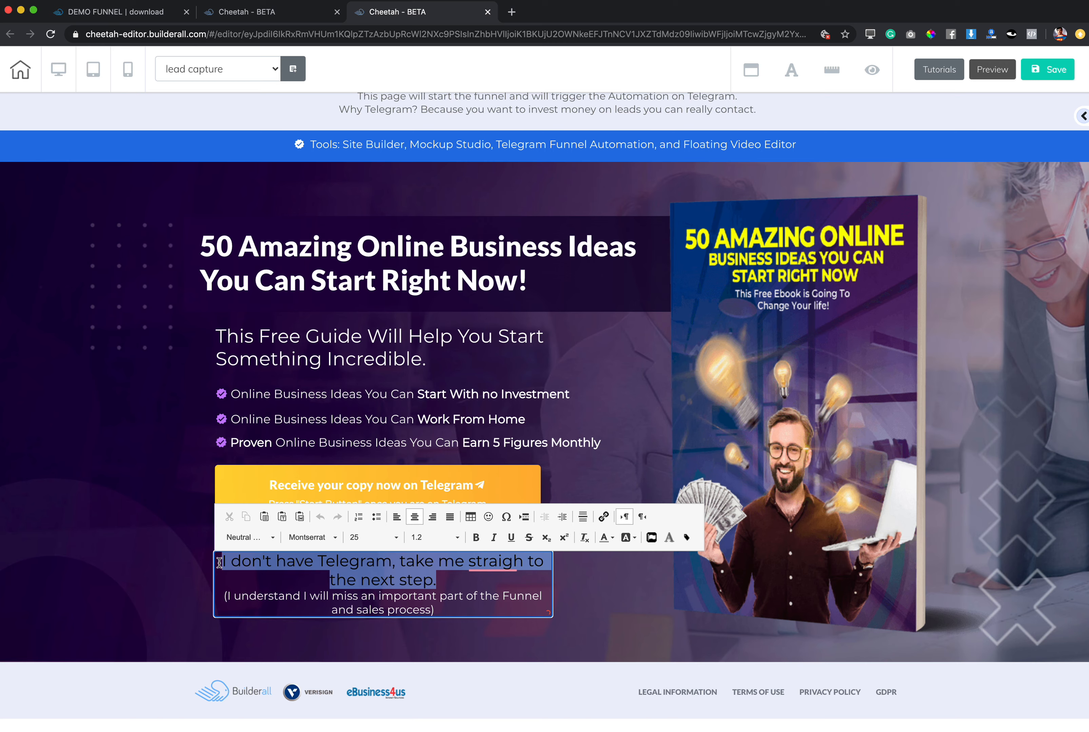
key(ctrl+u)
drag(436, 610, 219, 564)
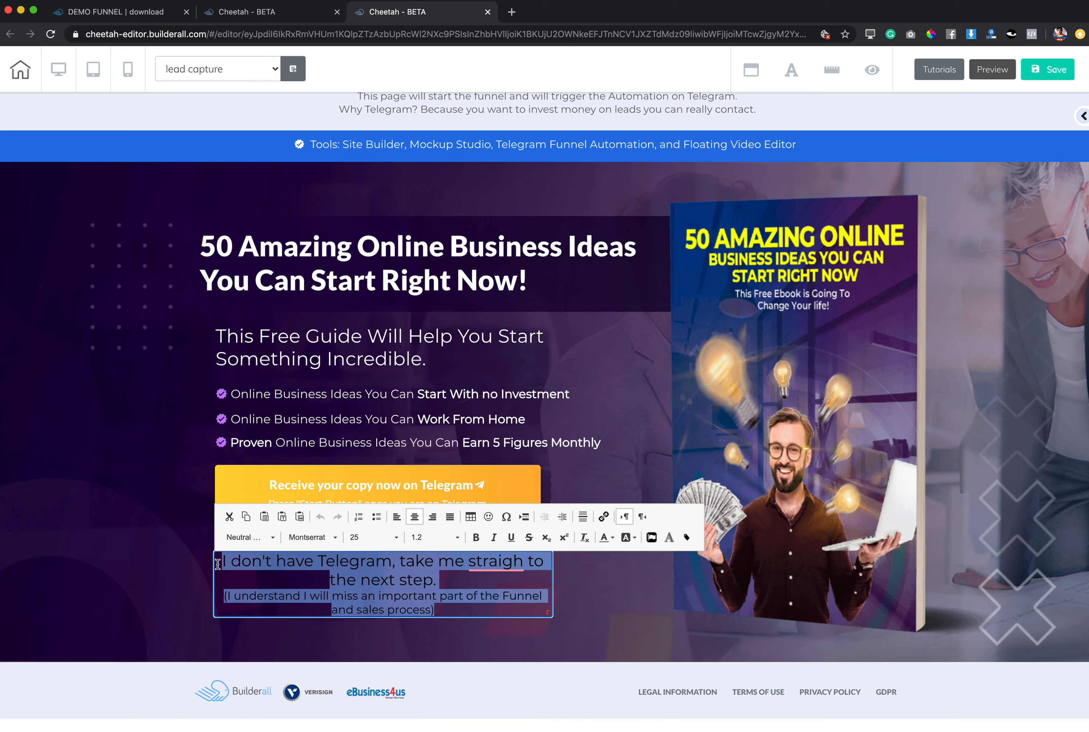
click(604, 518)
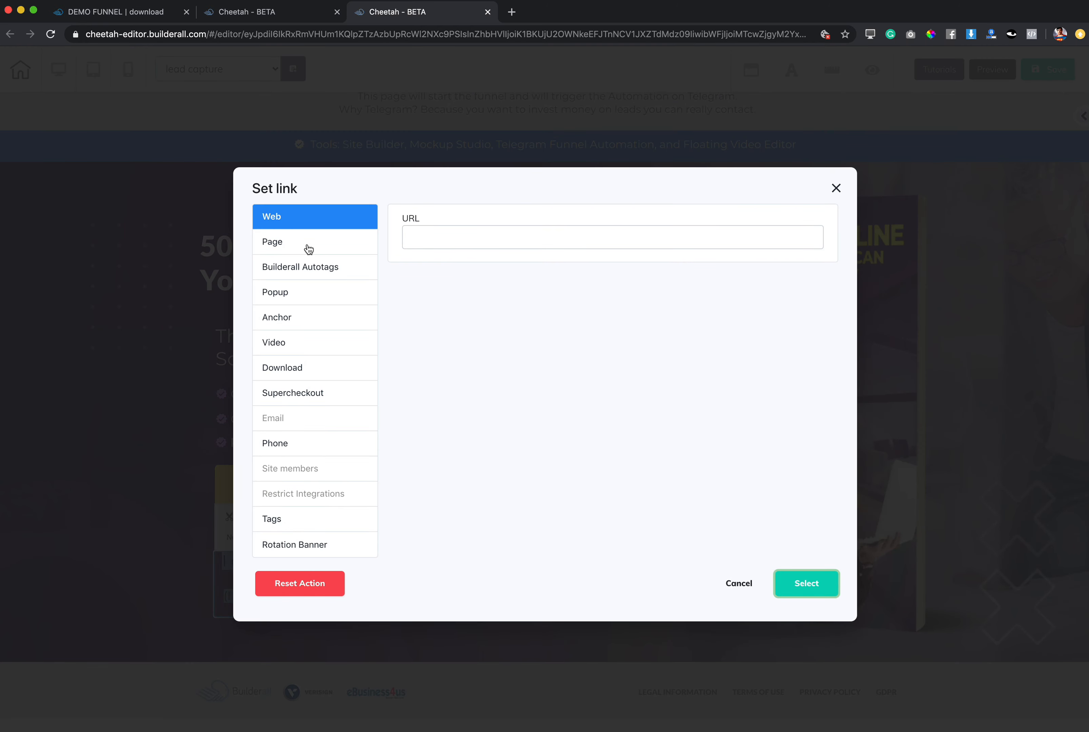
click(279, 248)
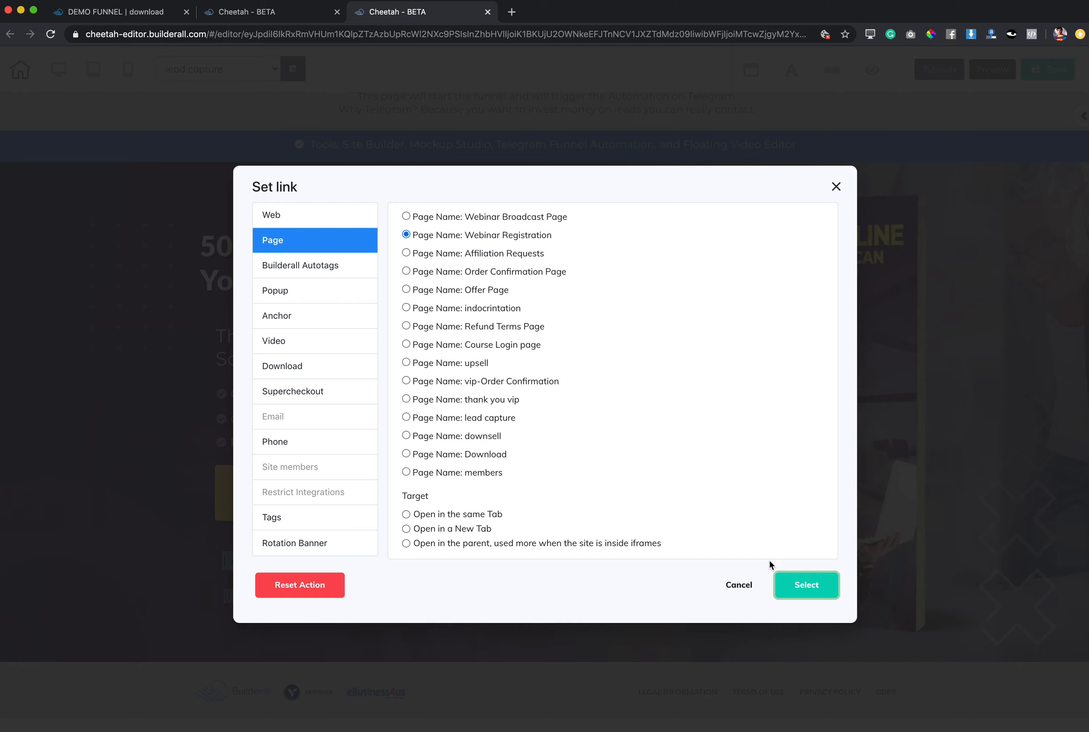
click(807, 585)
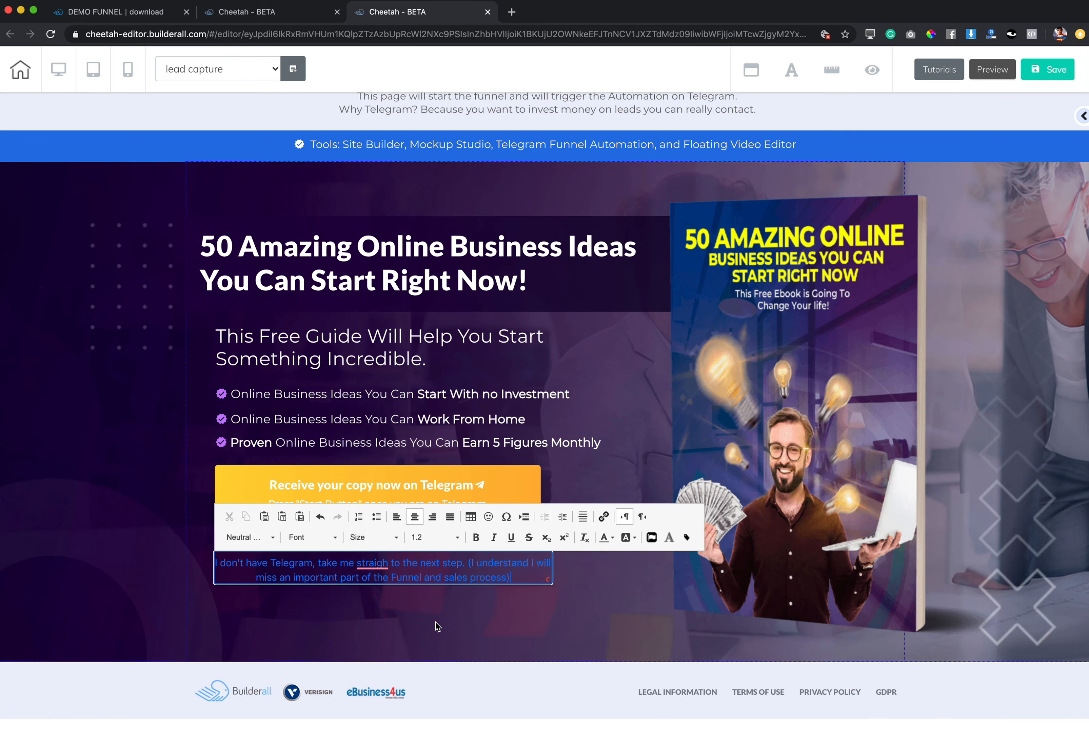
Correct the misspelled word in the link text to "straight" and select the entire text.
mouse_move(372, 564)
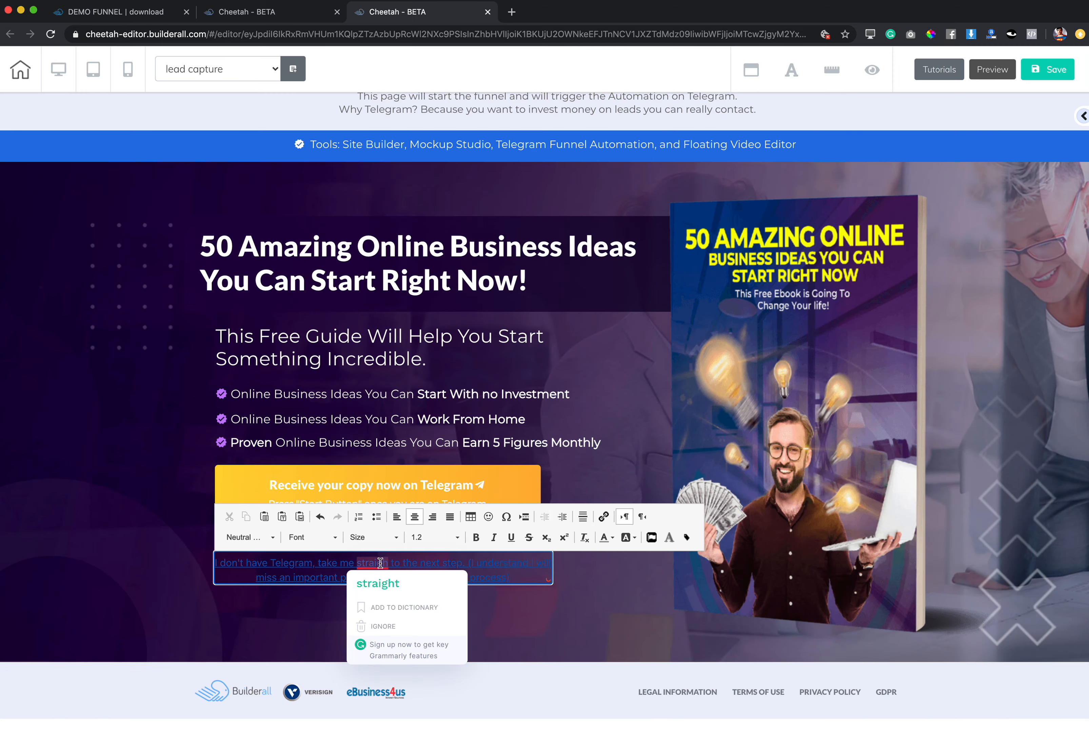
click(385, 585)
drag(523, 577, 209, 563)
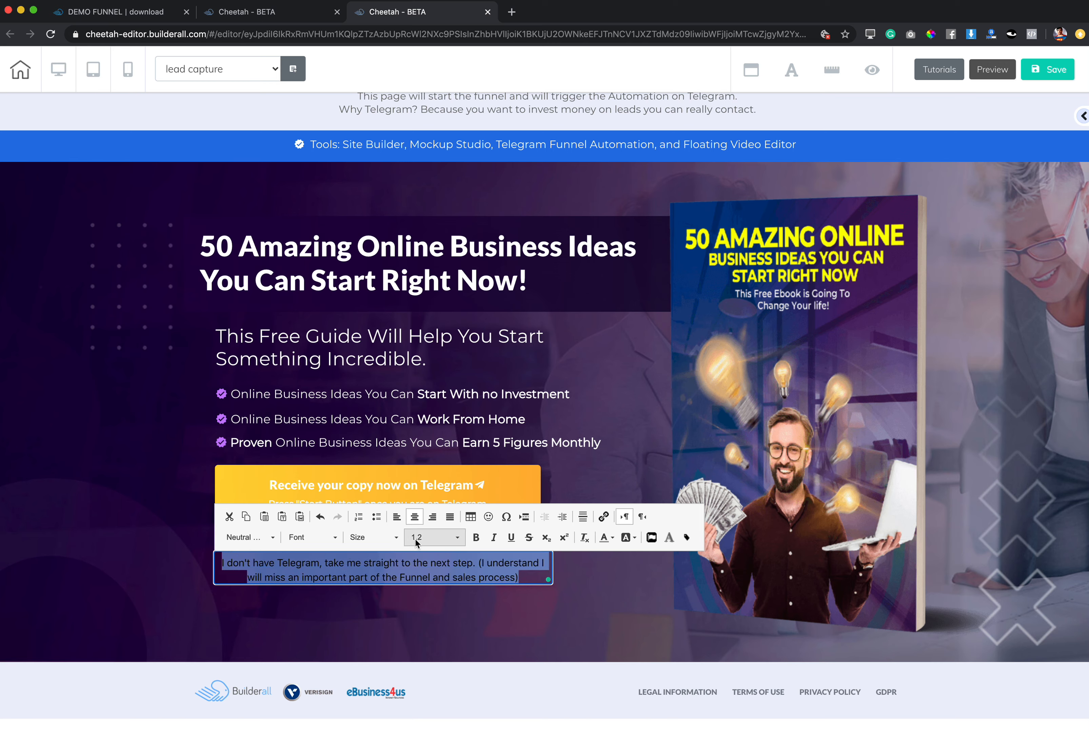
Try font sizes 20, 30 and 29 on the selected link text.
click(395, 538)
scroll(370, 609, down, 5)
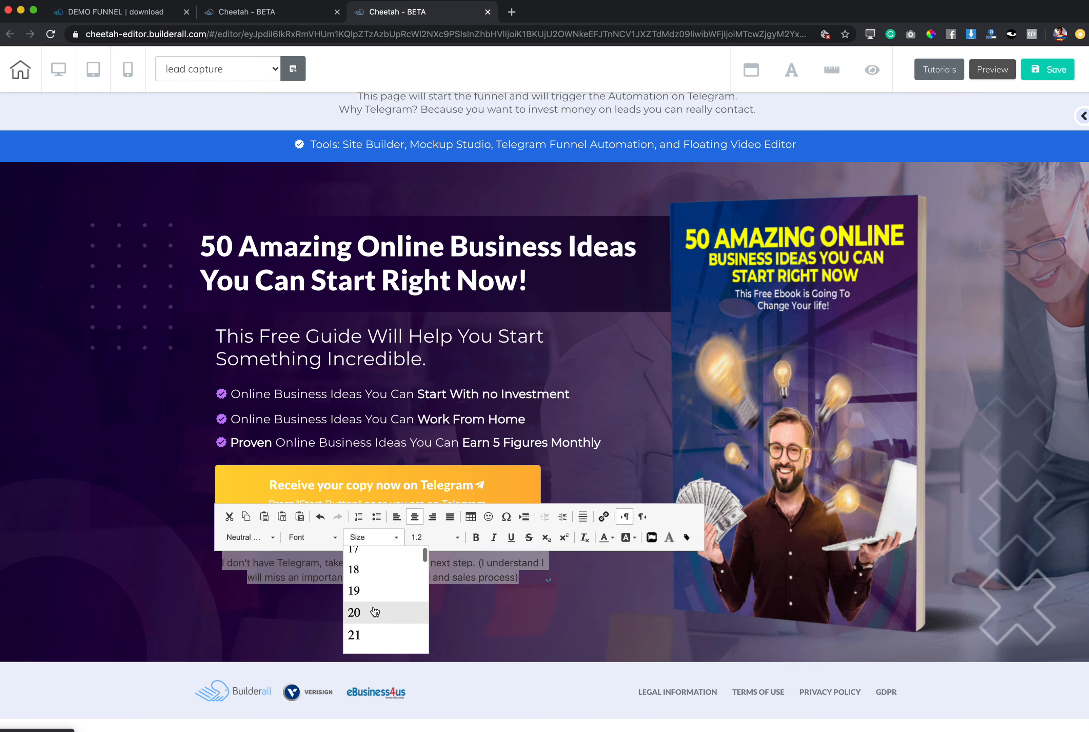
click(370, 608)
click(375, 540)
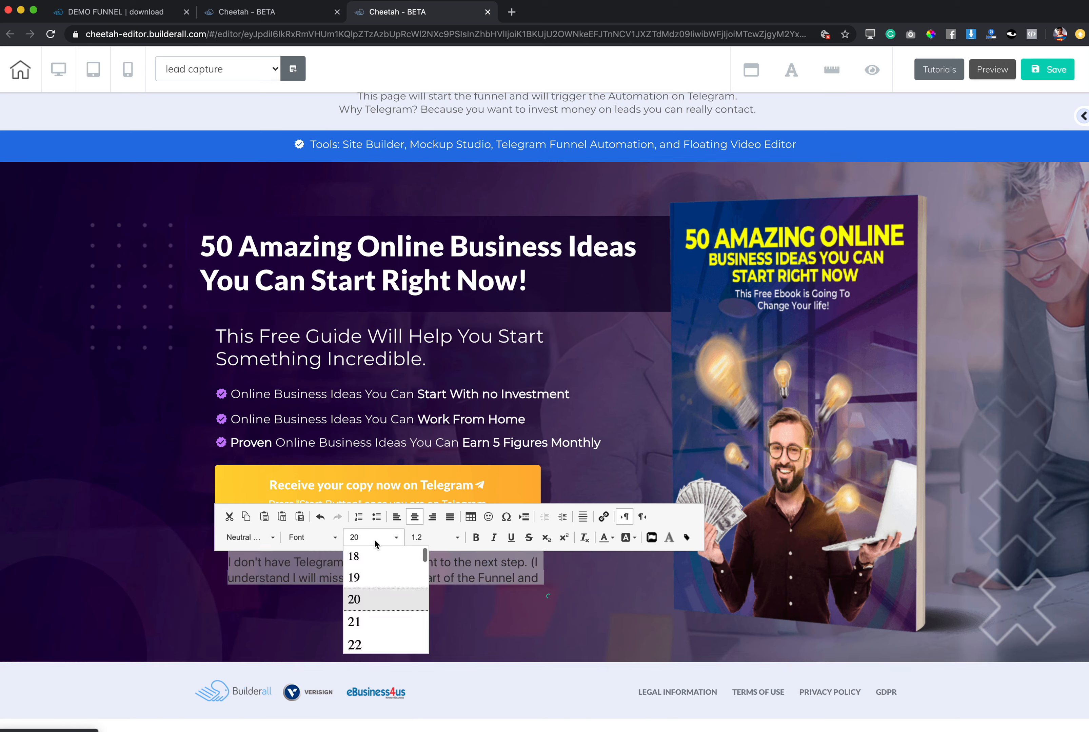
scroll(372, 608, down, 5)
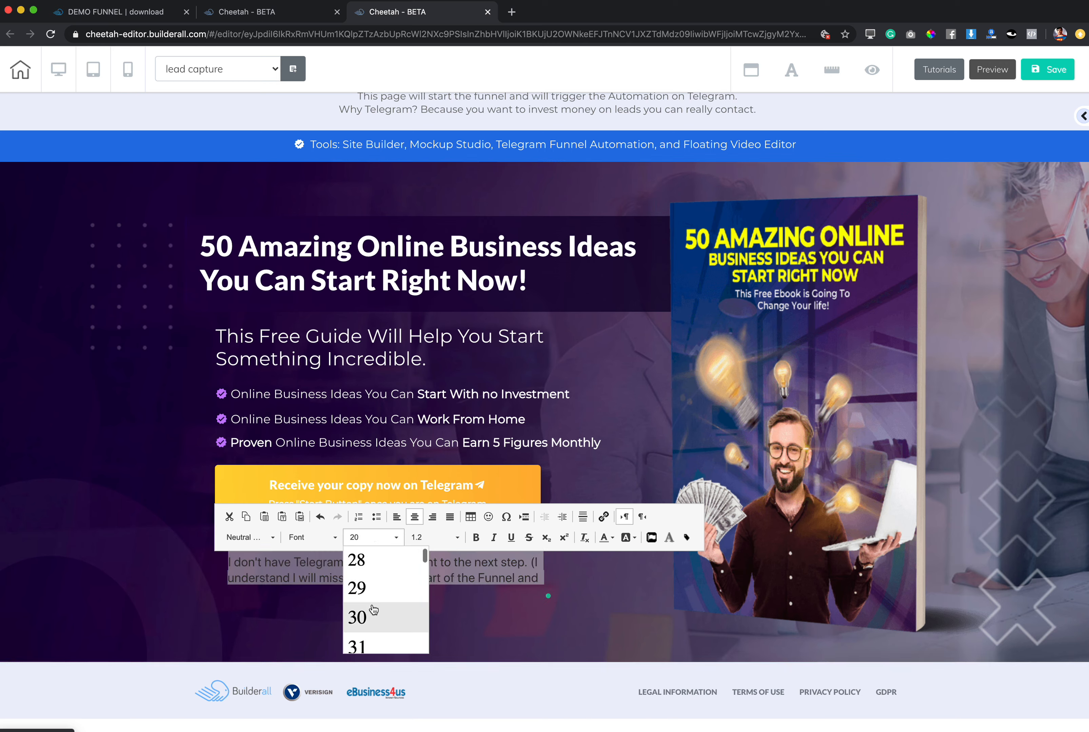
click(371, 615)
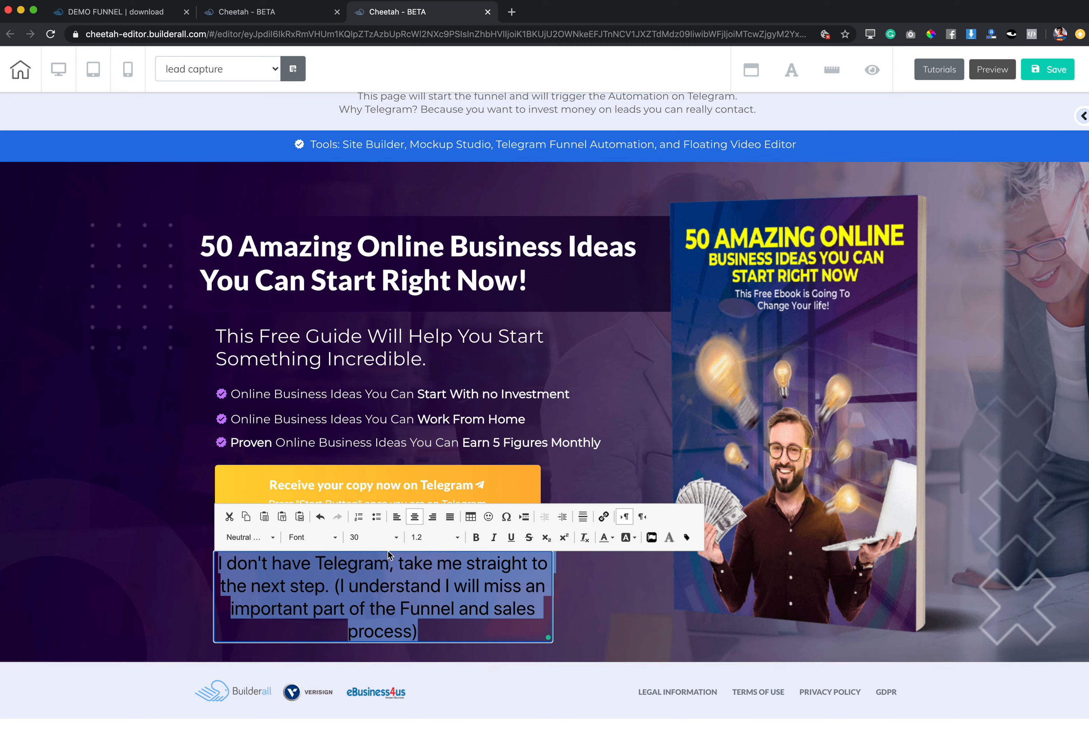
click(377, 539)
click(377, 574)
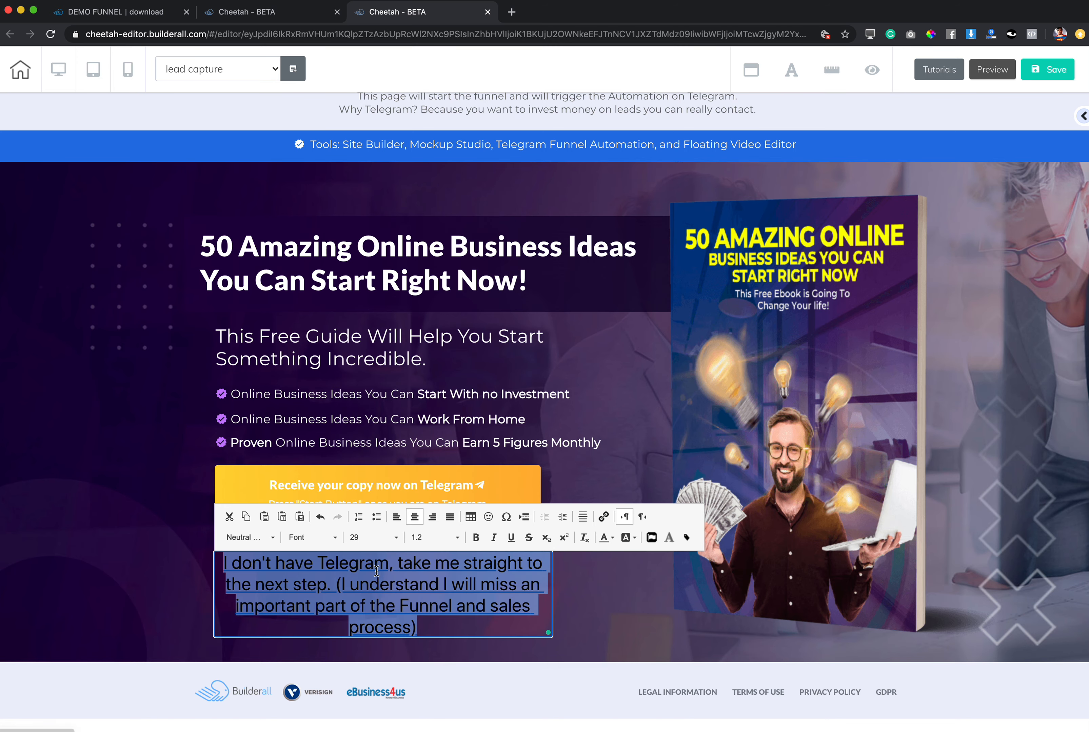
Set the link text's font size to 26 and leave text editing.
click(375, 544)
scroll(381, 562, up, 2)
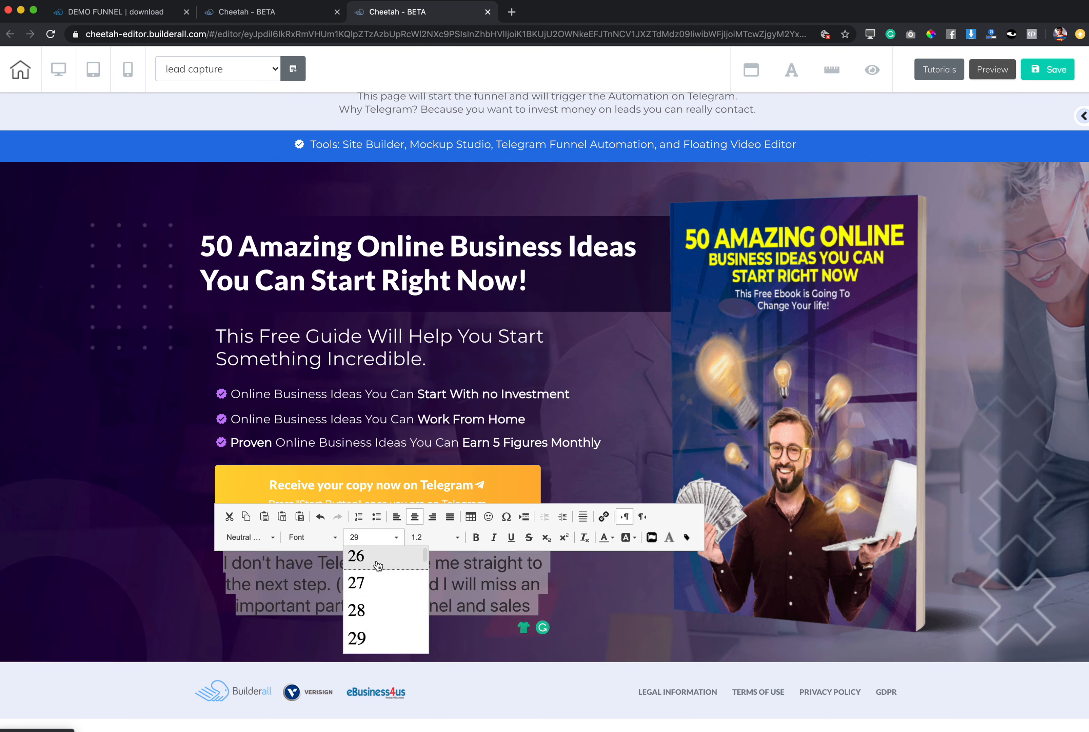
click(380, 556)
click(549, 623)
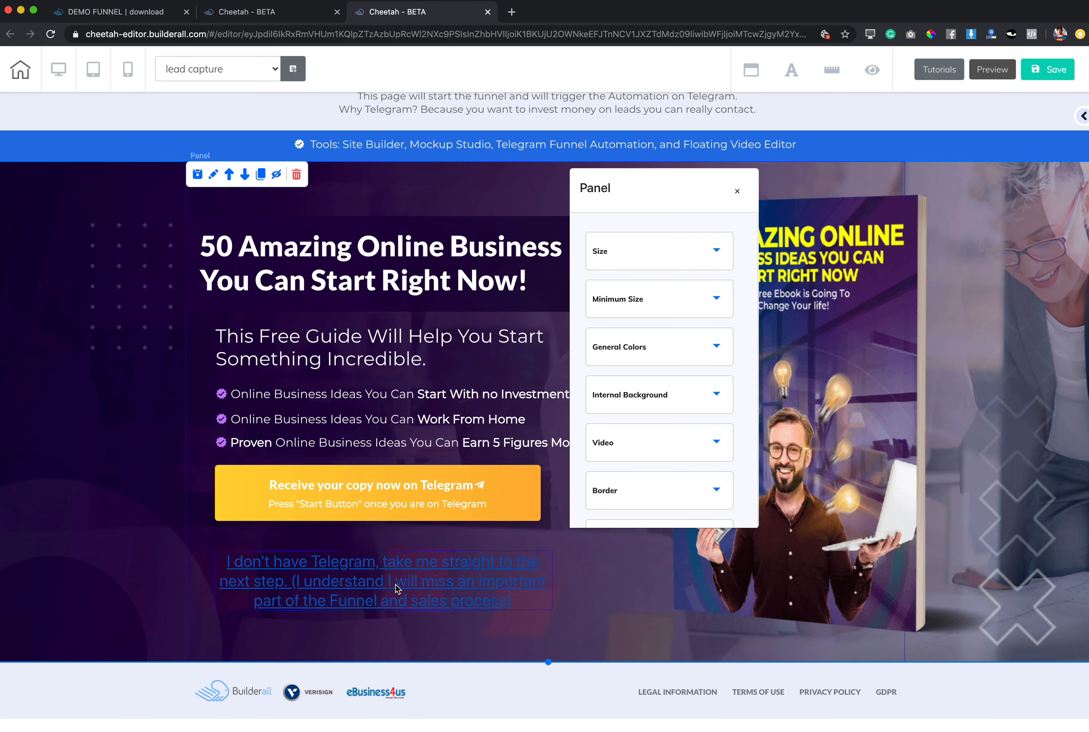
Move the link text box up so it sits centred directly beneath the yellow Telegram button.
click(398, 571)
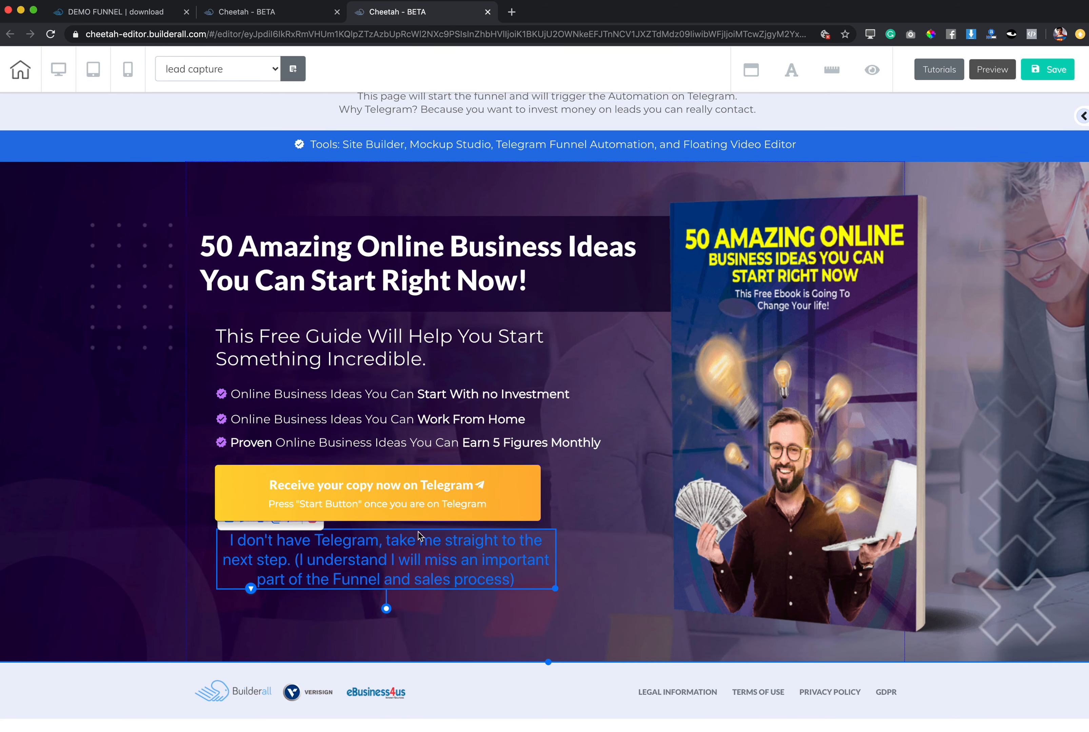
drag(402, 556, 396, 558)
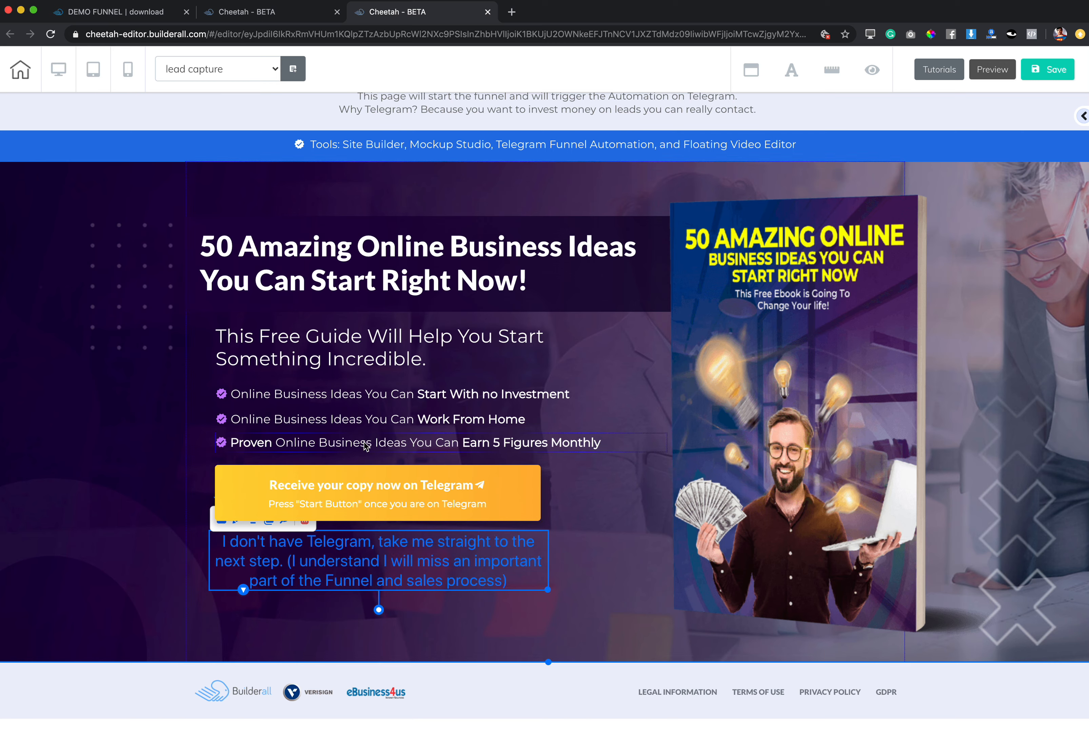
double_click(139, 440)
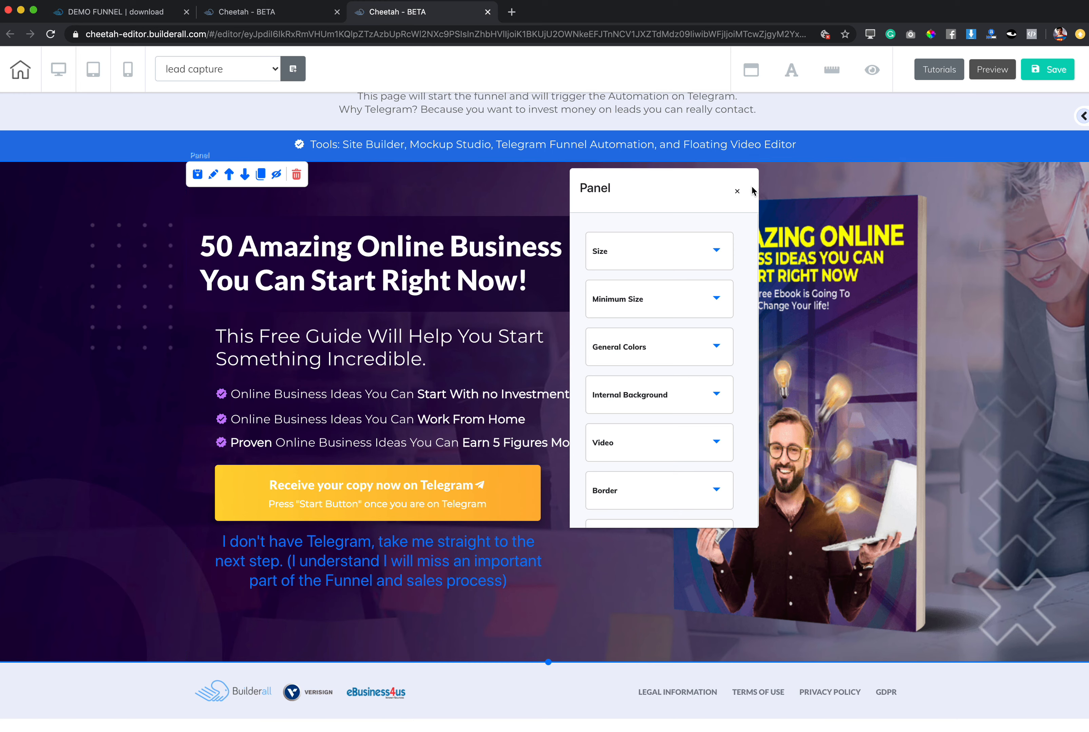
click(737, 193)
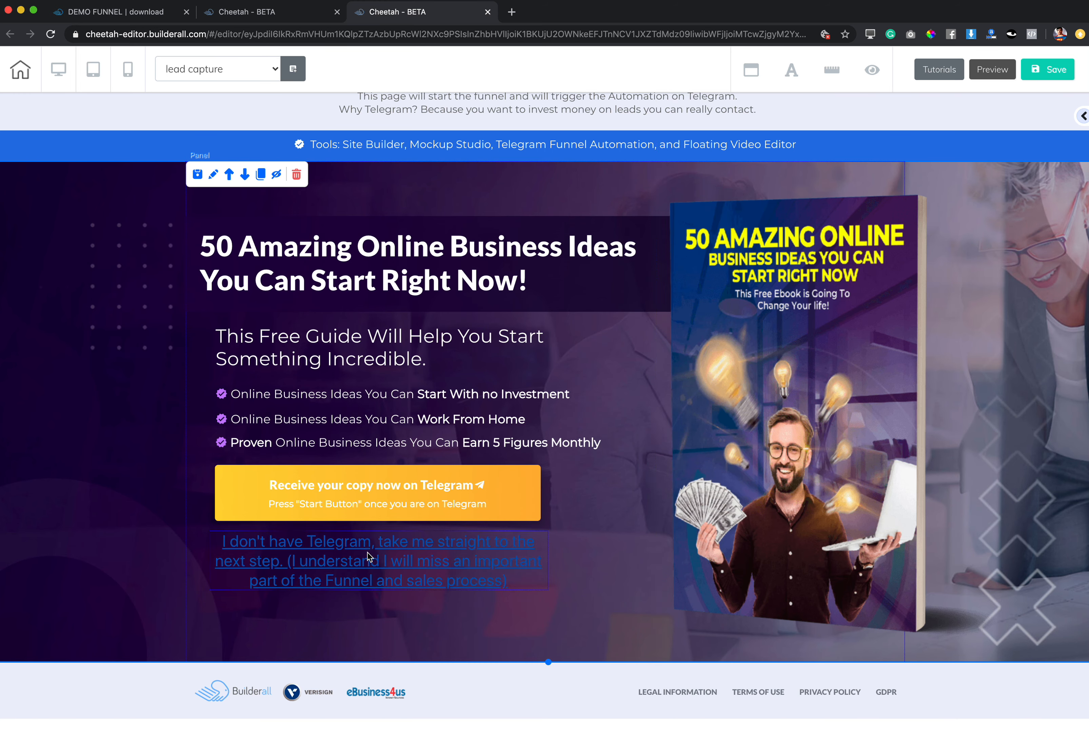
Move the ebook cover image slightly left towards the headline, and save and publish the site to webinardemofunnel.com.
mouse_move(805, 429)
mouse_down()
mouse_move(717, 434)
mouse_move(780, 424)
mouse_move(764, 419)
mouse_move(802, 446)
mouse_up()
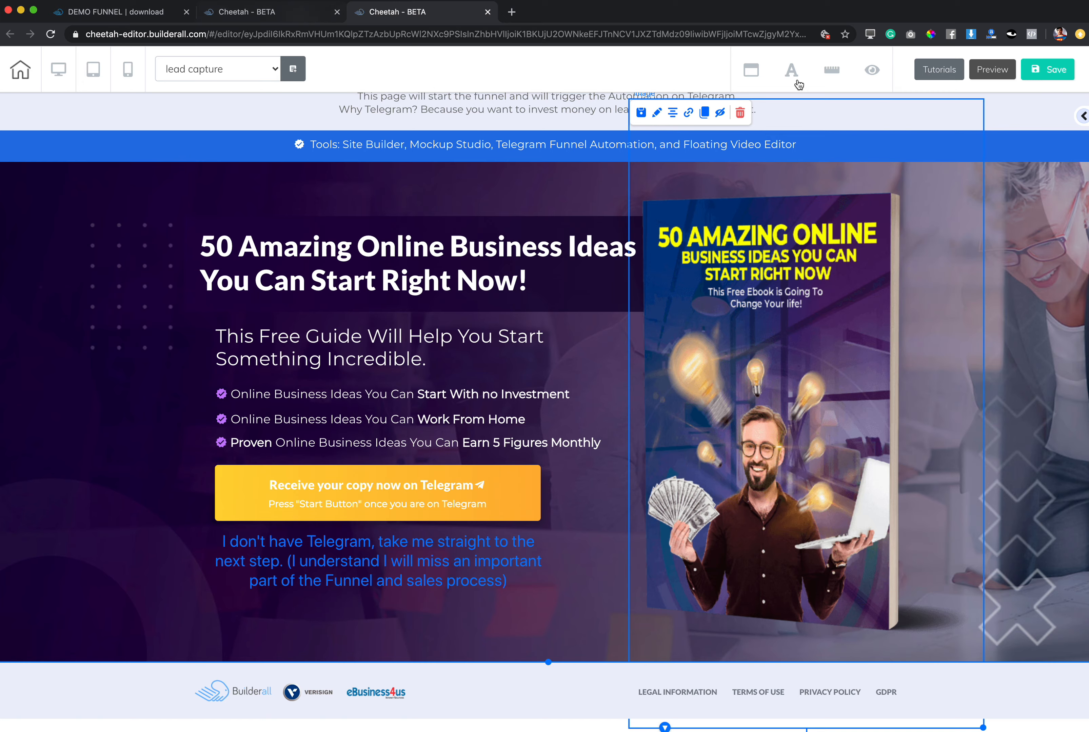
click(1057, 75)
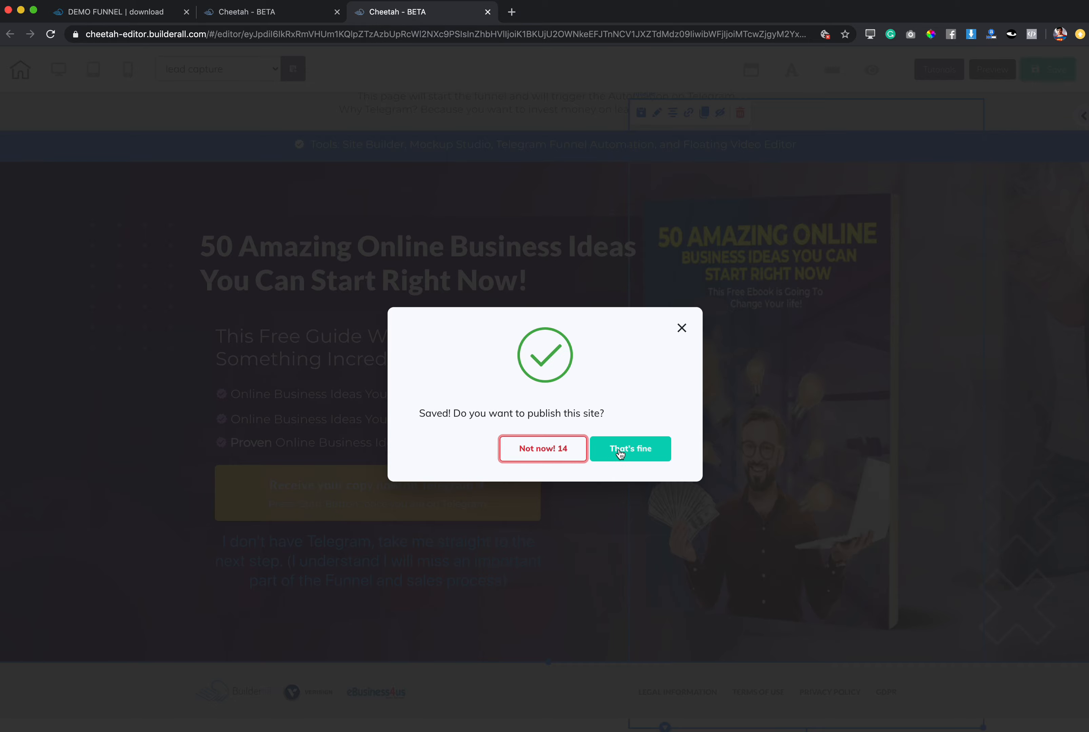
click(626, 450)
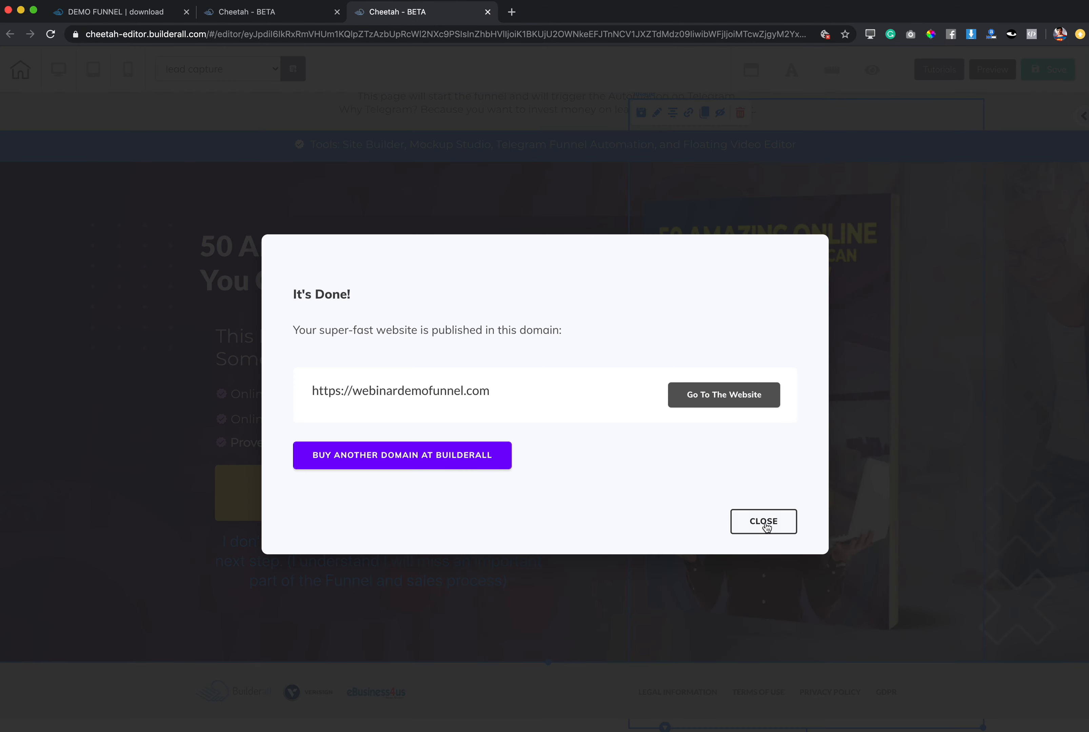
click(765, 527)
Look through the open funnel tabs and return to the overview of all sites in the Cheetah builder.
click(293, 15)
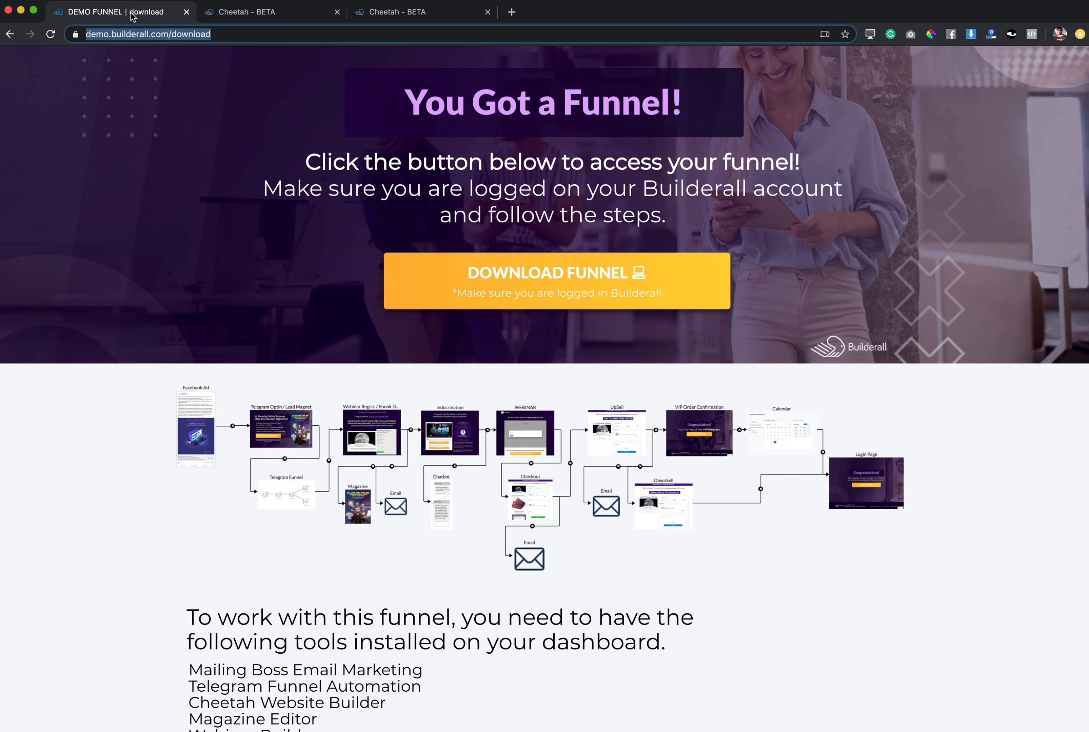
click(133, 14)
click(257, 19)
click(412, 14)
click(300, 14)
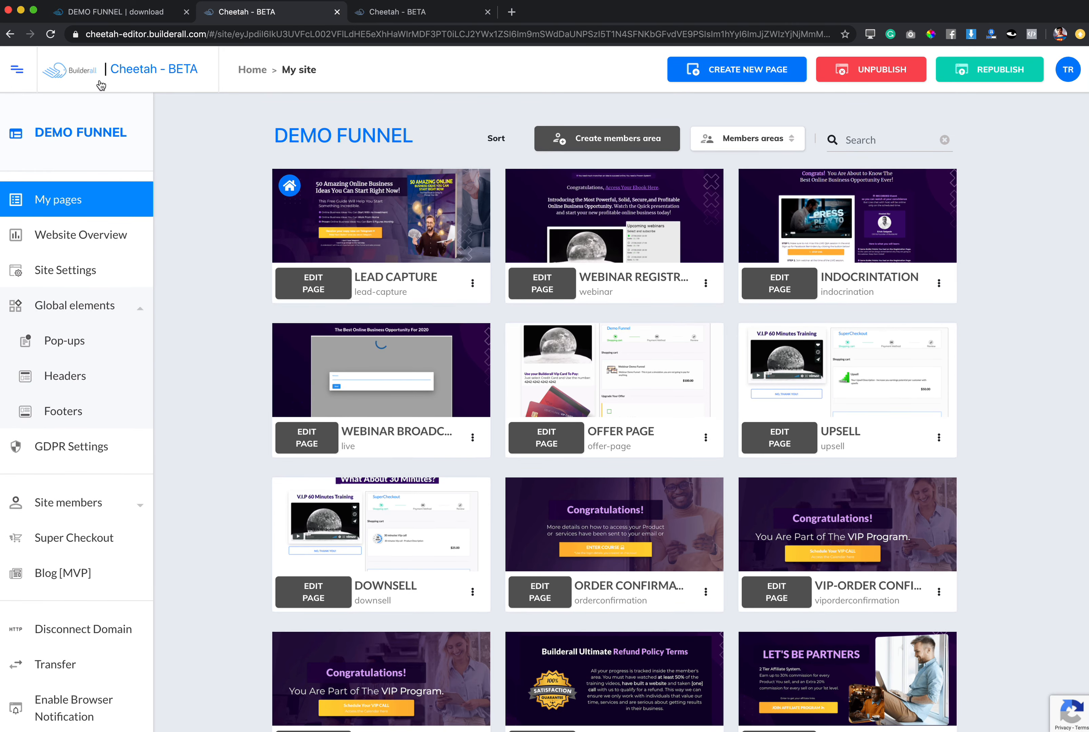
click(88, 75)
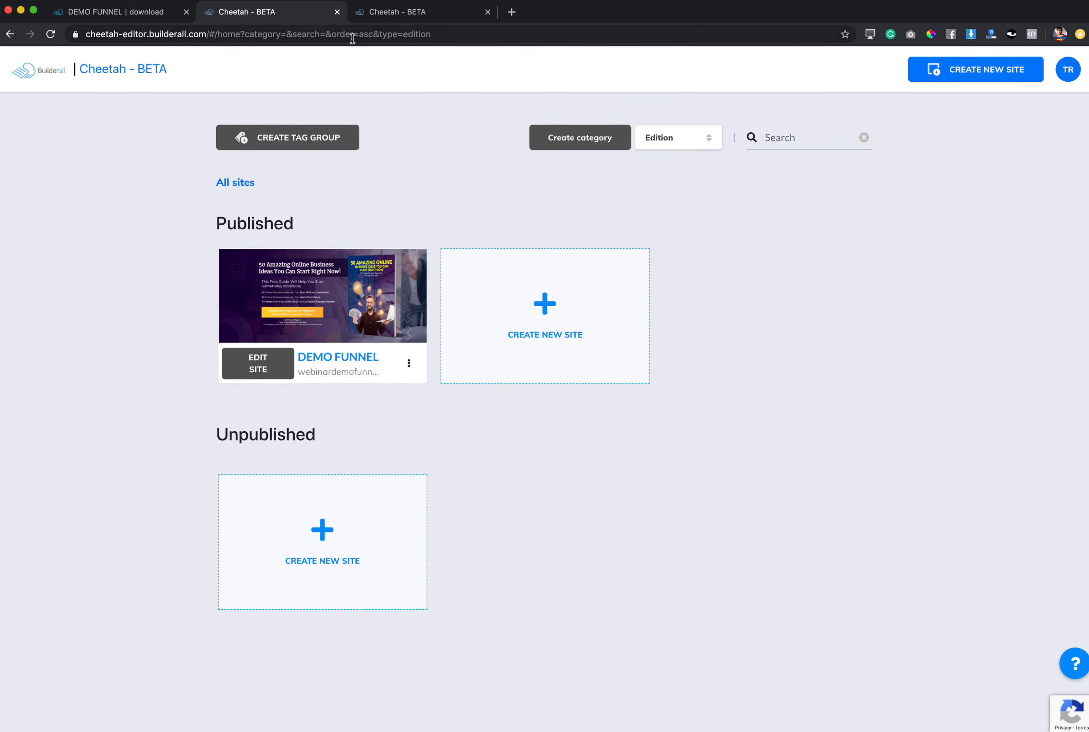
Open the Builderall office at office.builderall.com in a new browser tab and enter Mockup Studio.
click(512, 12)
click(528, 34)
text(o)
key(Return)
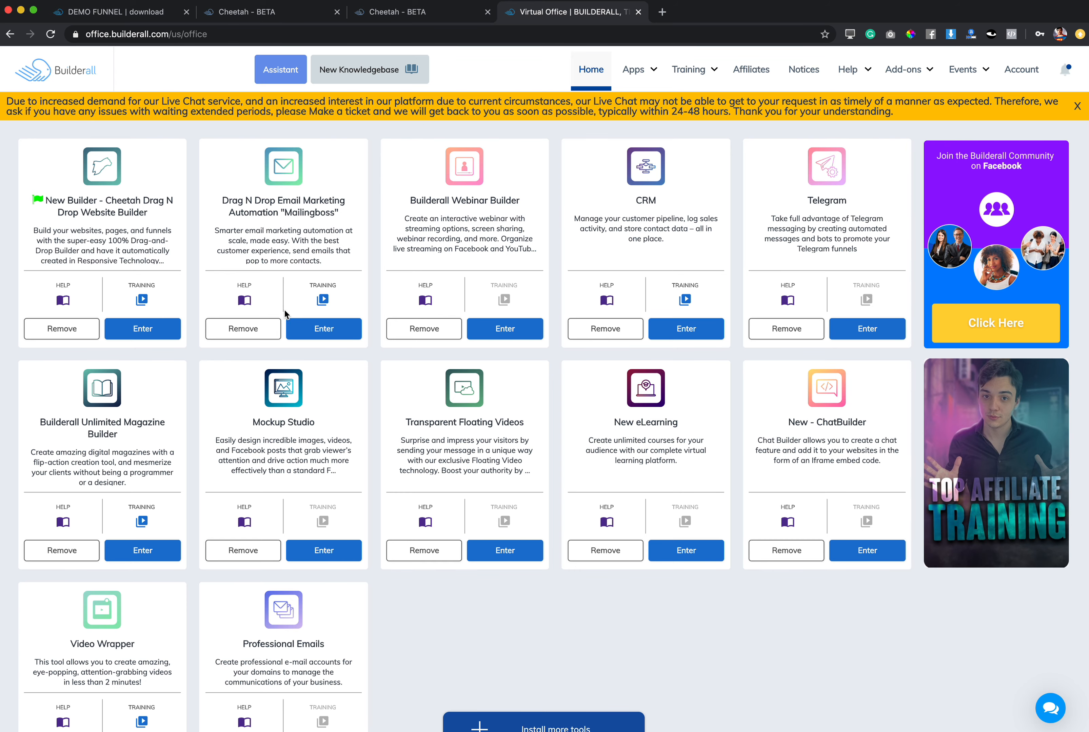
click(319, 553)
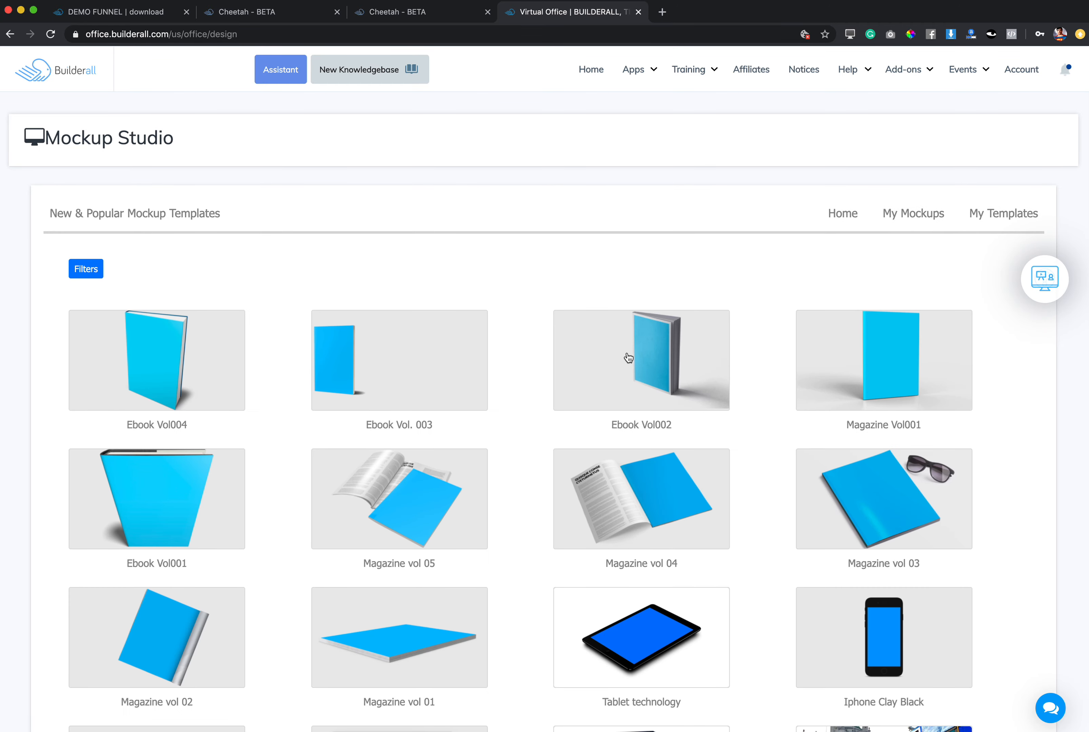
Examine the range of book, device and signage templates in the Mockup Studio gallery.
scroll(726, 477, down, 20)
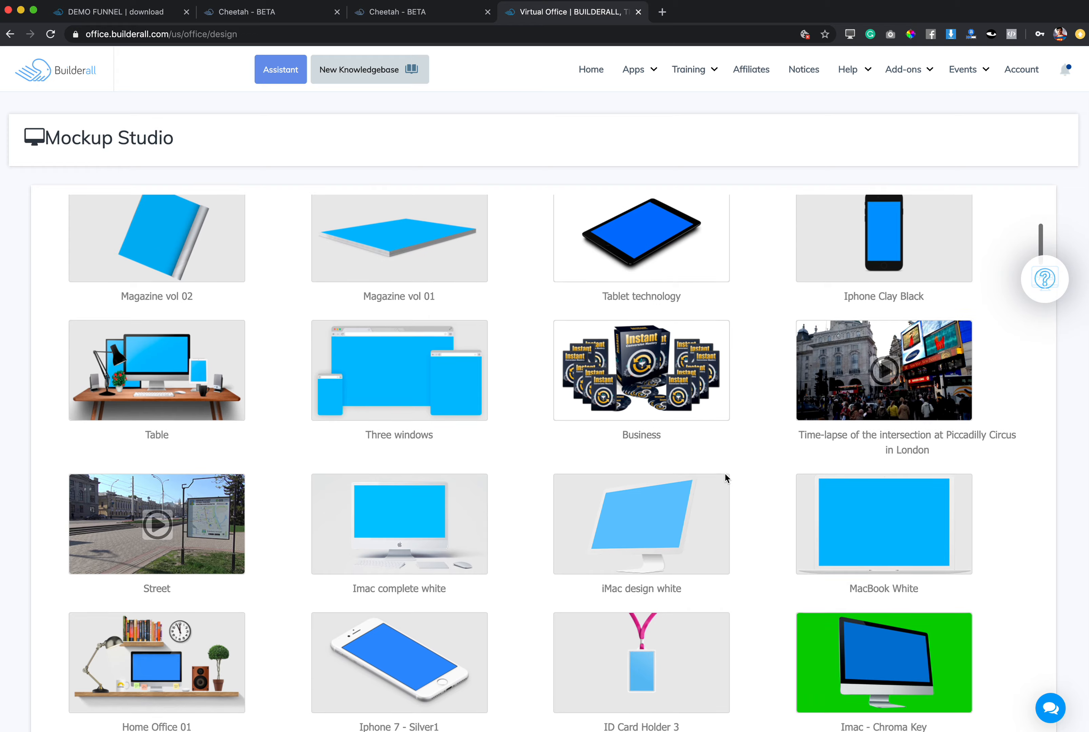
scroll(725, 474, down, 10)
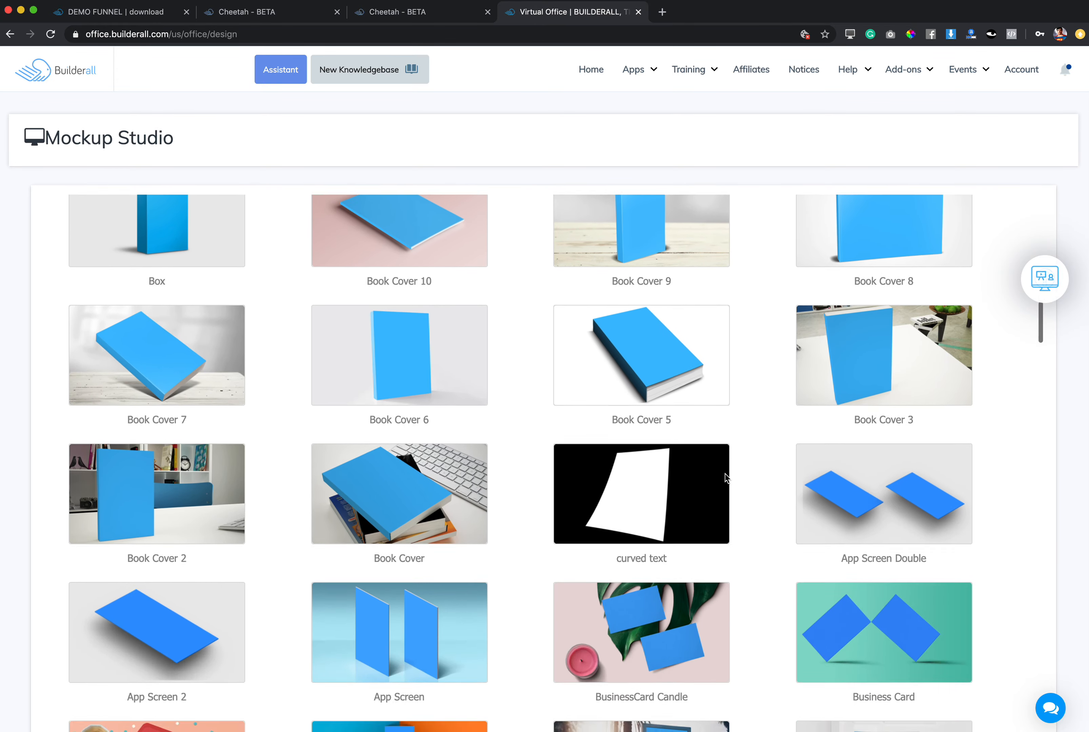
scroll(724, 474, up, 7)
scroll(680, 499, down, 20)
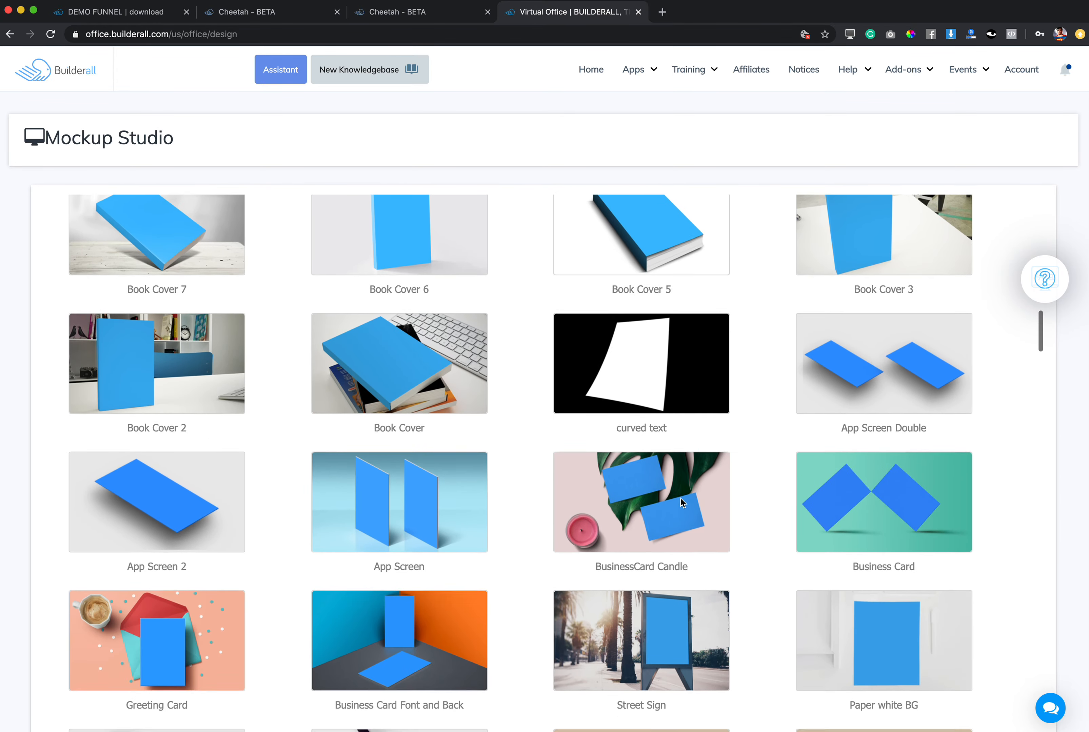
scroll(680, 498, down, 20)
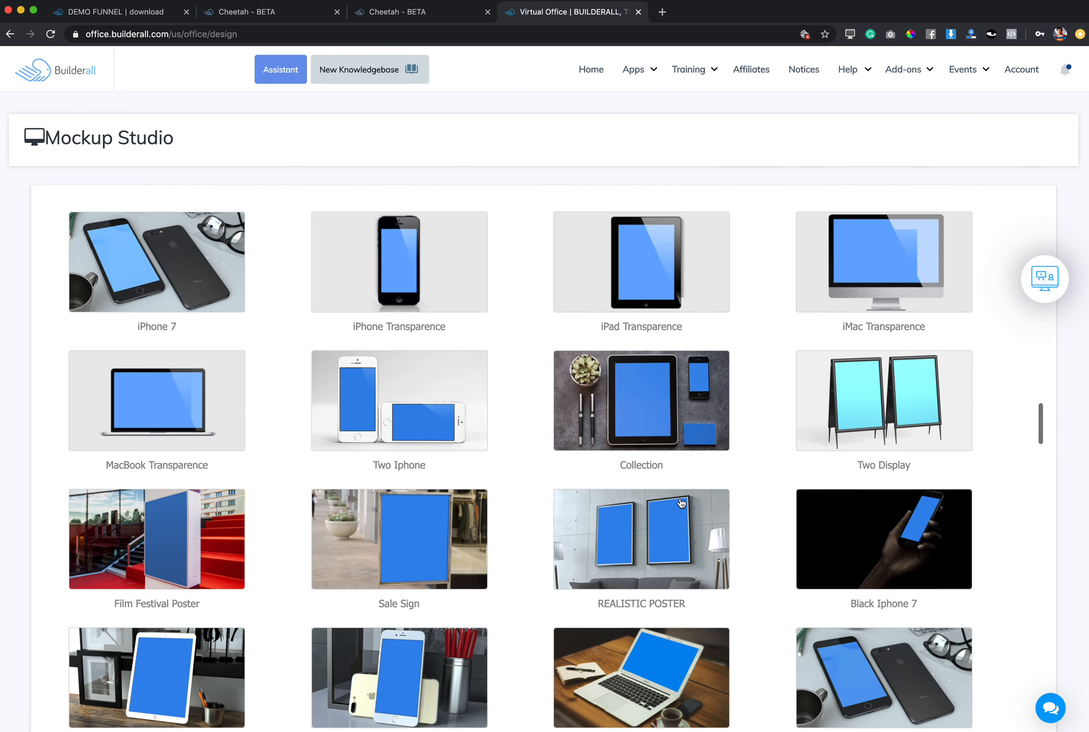
scroll(681, 502, down, 20)
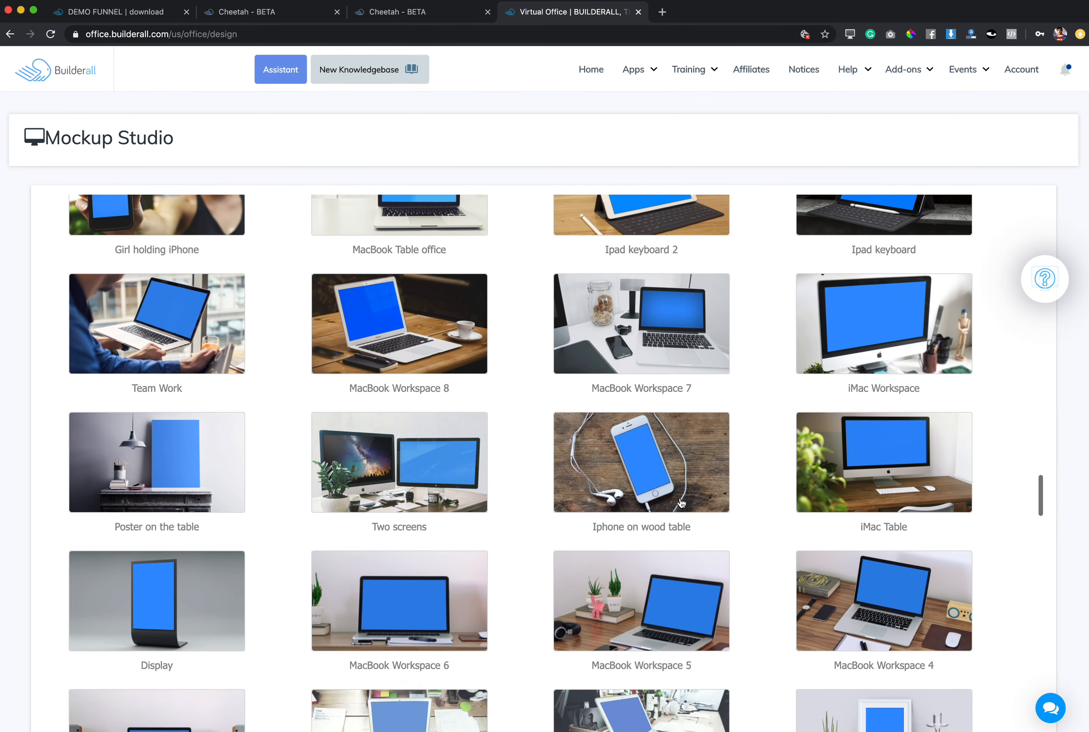
scroll(681, 502, down, 20)
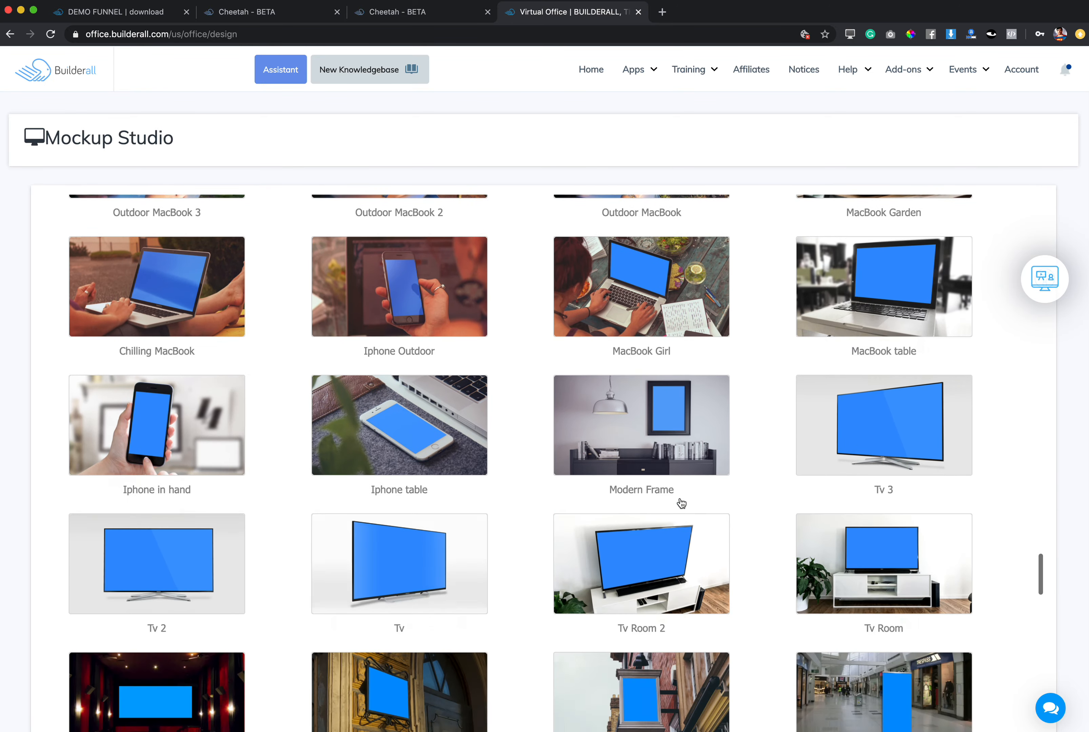
scroll(681, 502, down, 20)
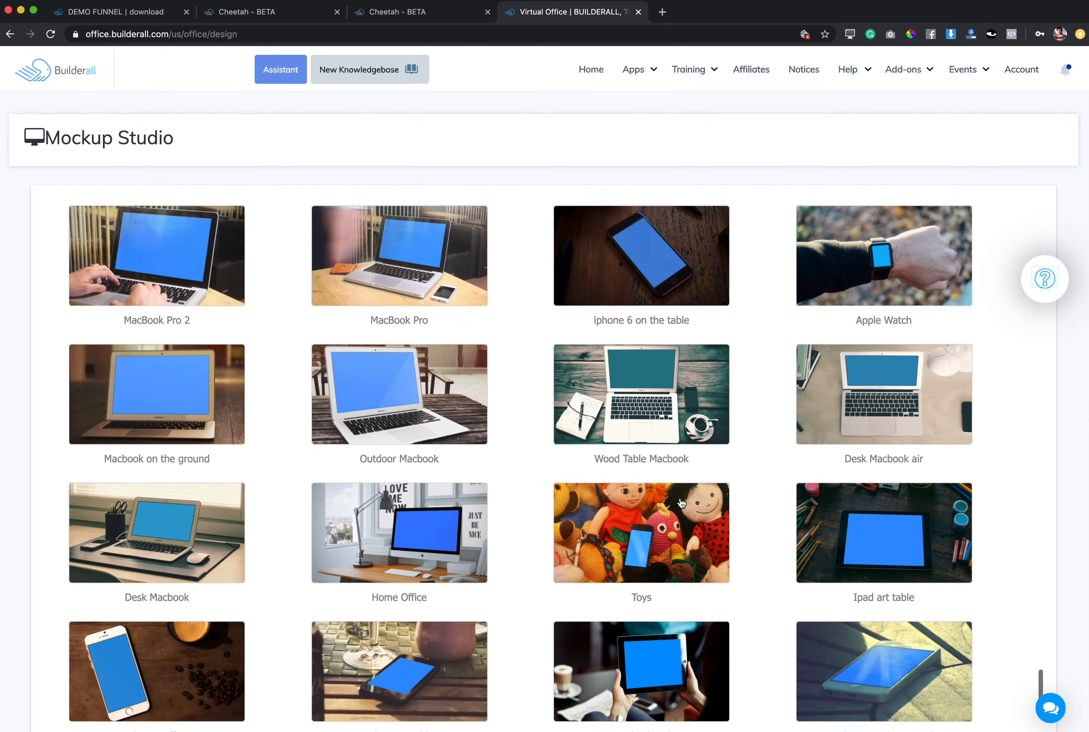
scroll(681, 502, up, 20)
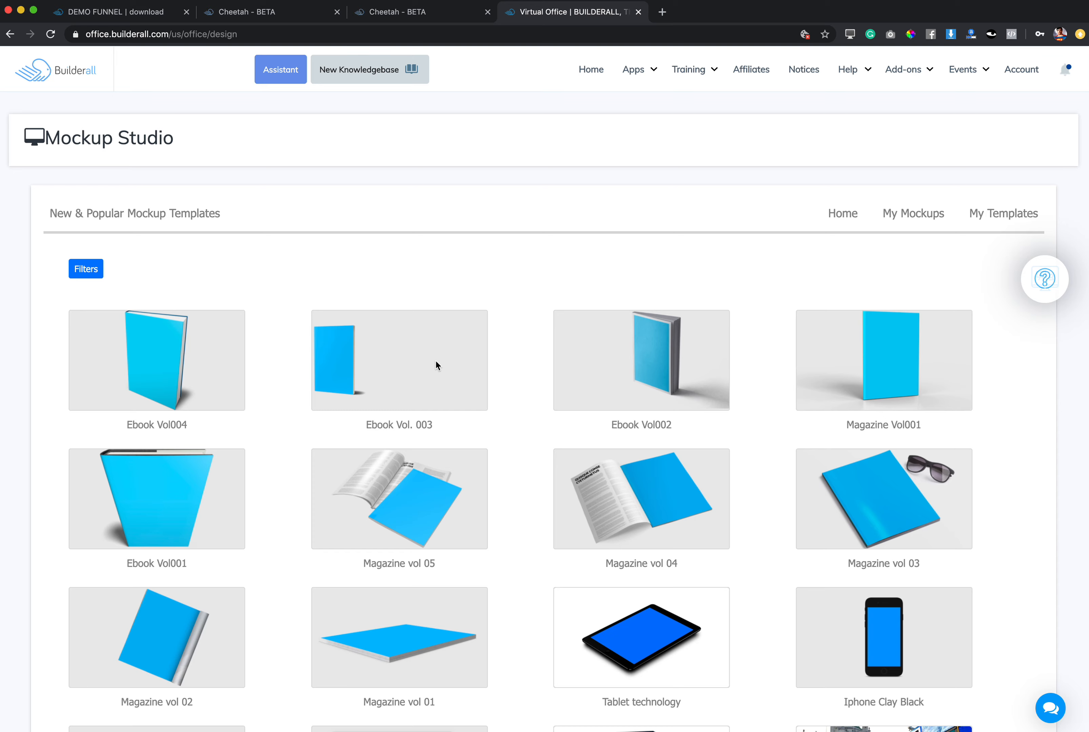
Open the Ebook Vol002 mockup template and upload the "The Guide for Digital Marketing Consultants" cover screenshot from the desktop folder.
click(665, 363)
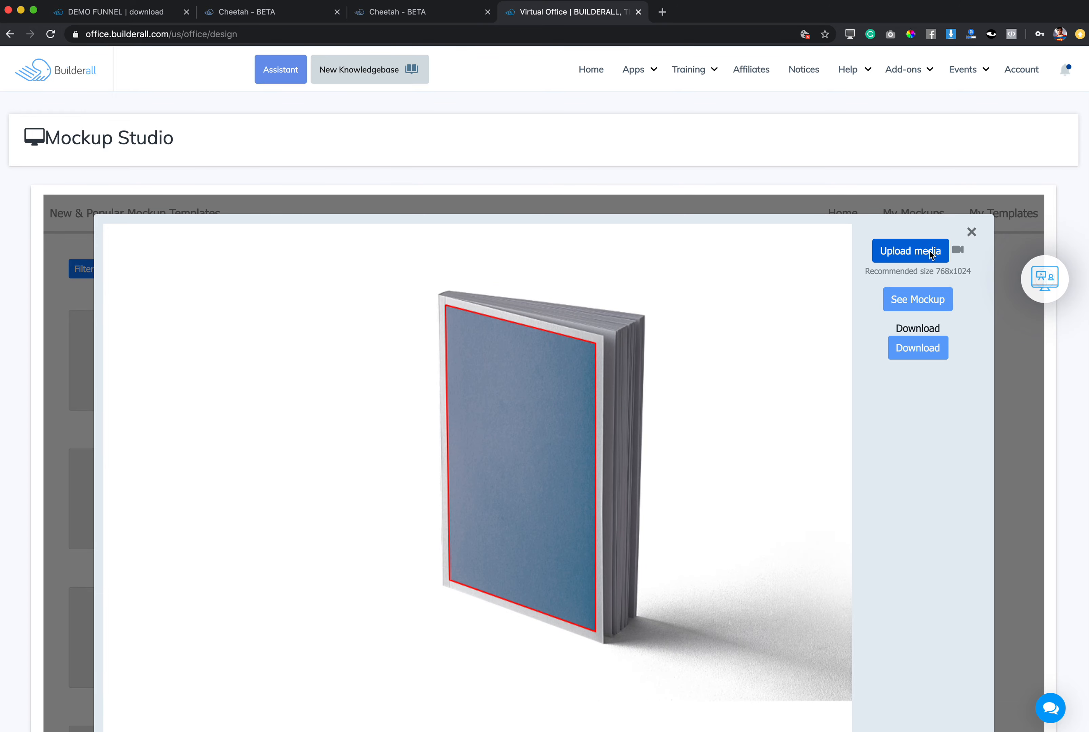
click(931, 254)
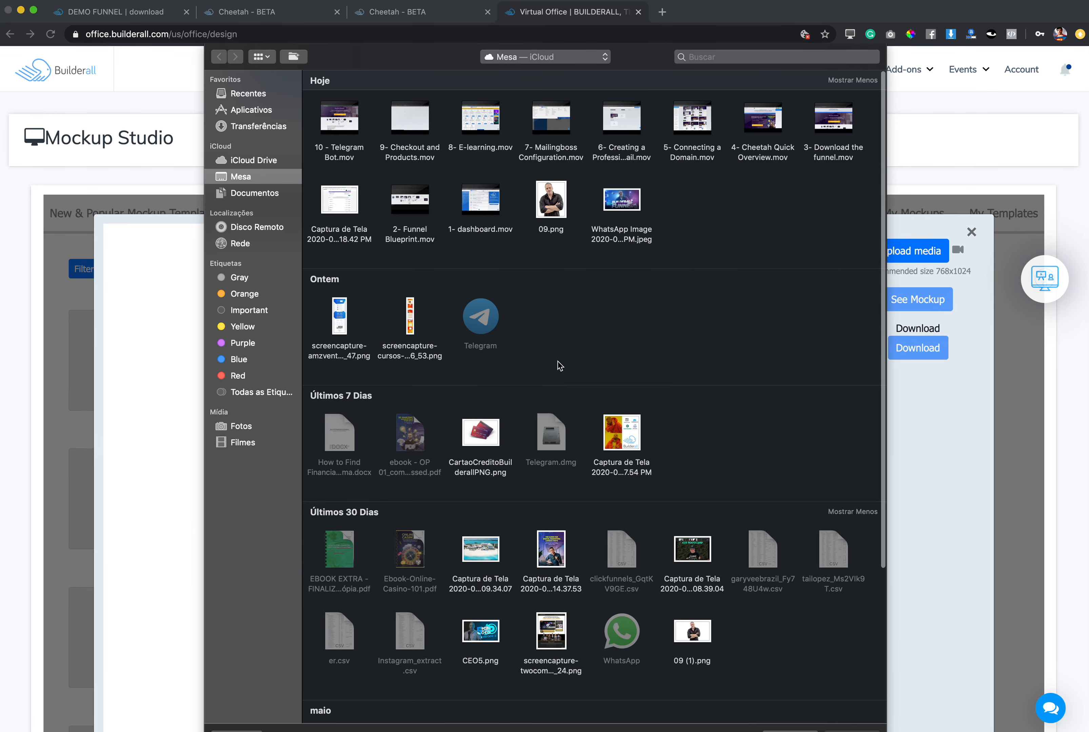
scroll(652, 392, down, 5)
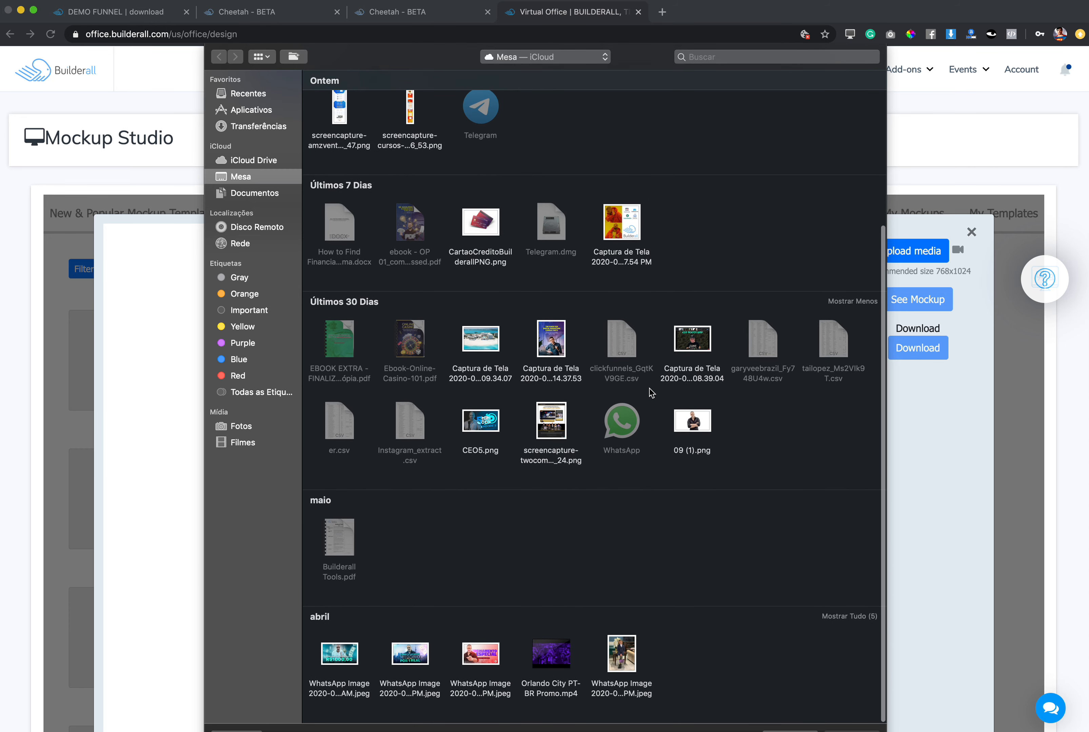
scroll(651, 393, up, 3)
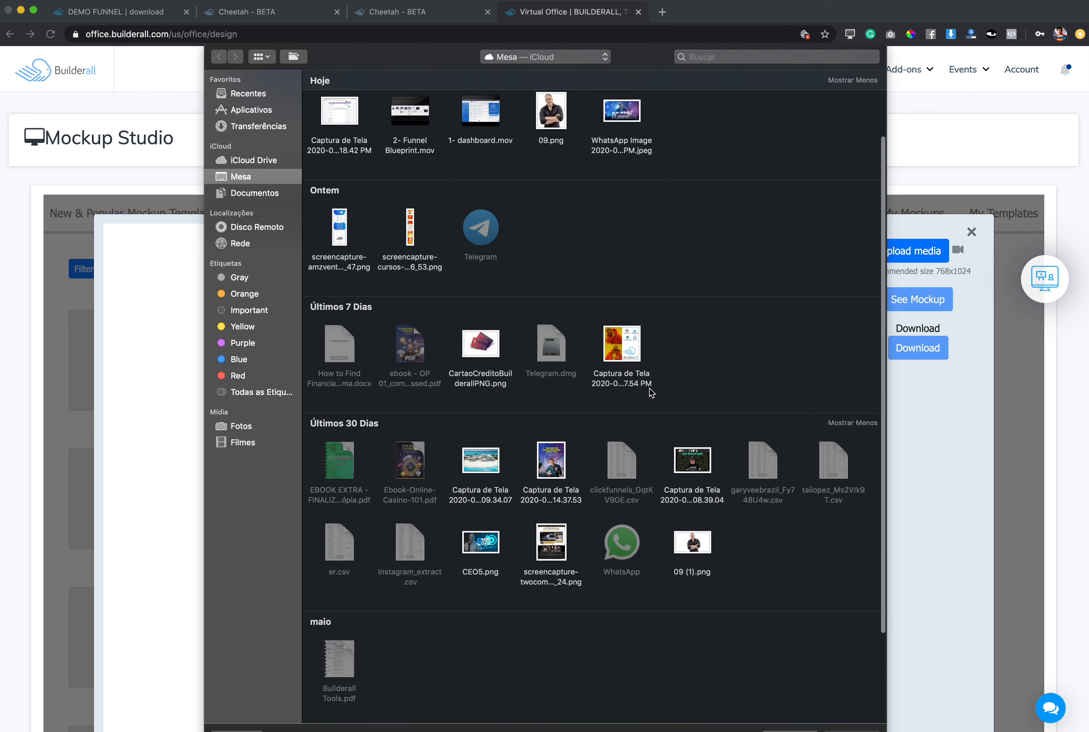
scroll(651, 393, up, 1)
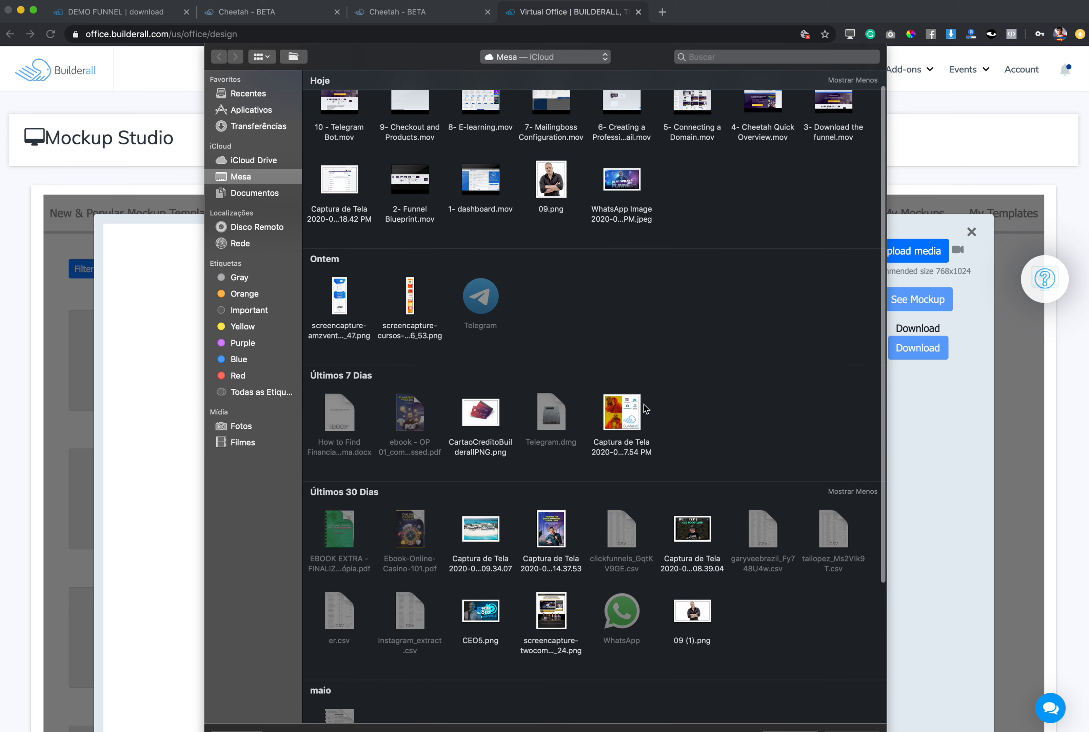
click(561, 533)
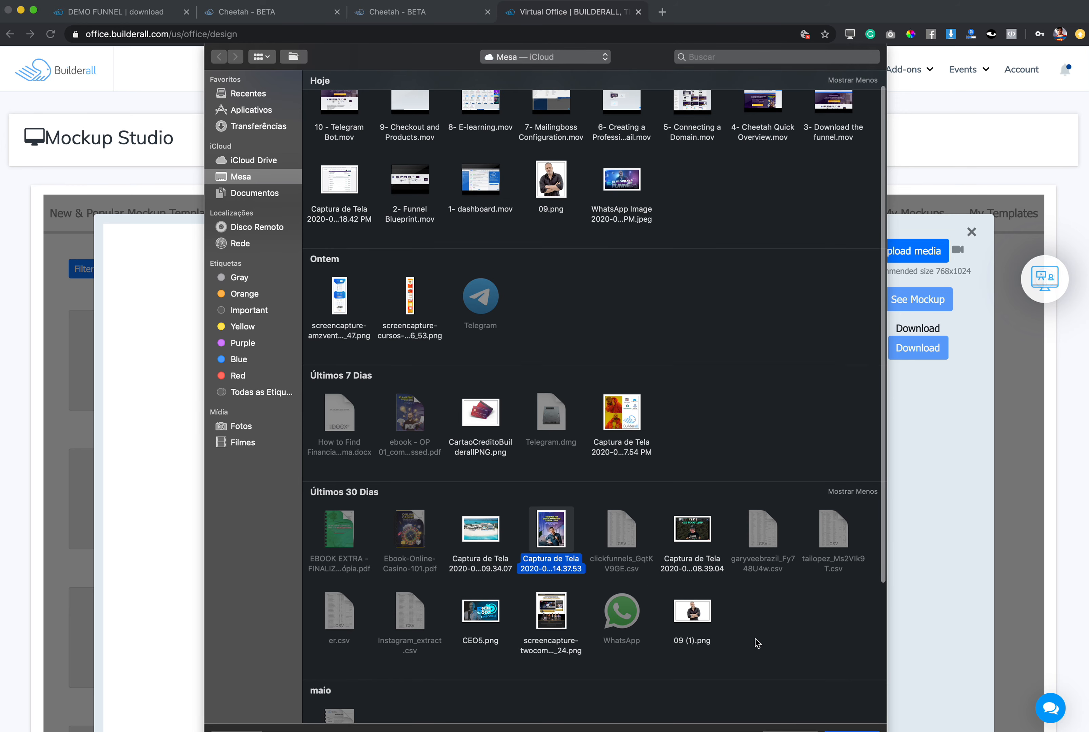
click(851, 731)
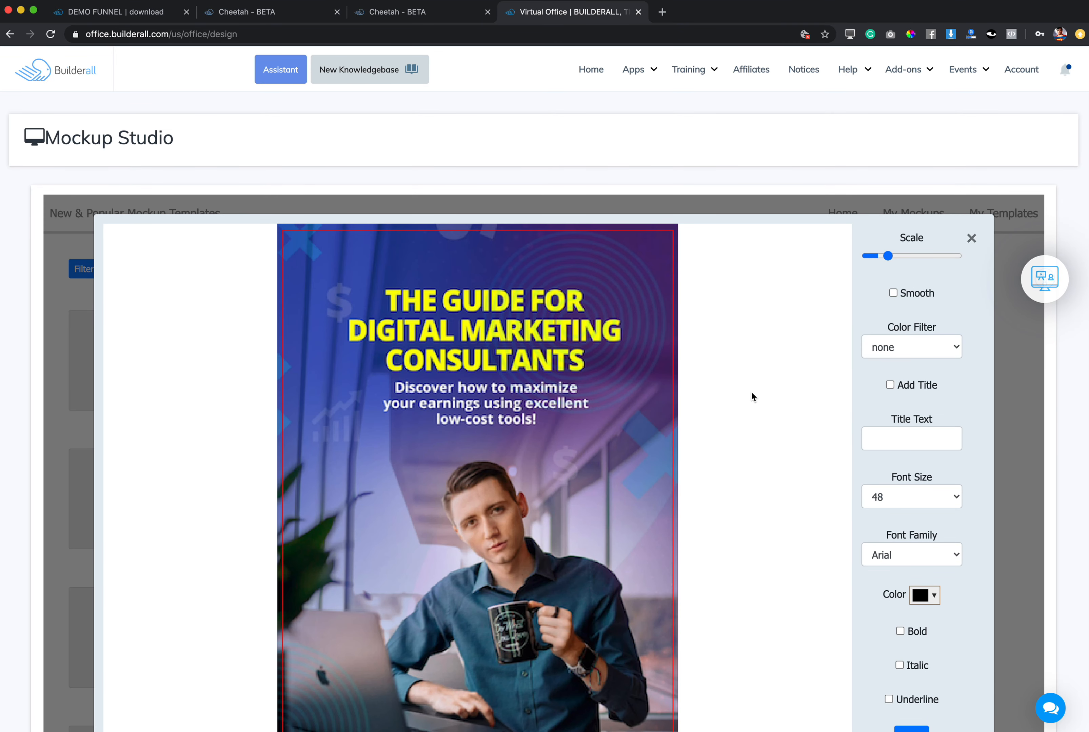
Enable smoothing for the uploaded cover image, keeping its scale and no color filter, and apply it to the mockup.
scroll(832, 147, down, 3)
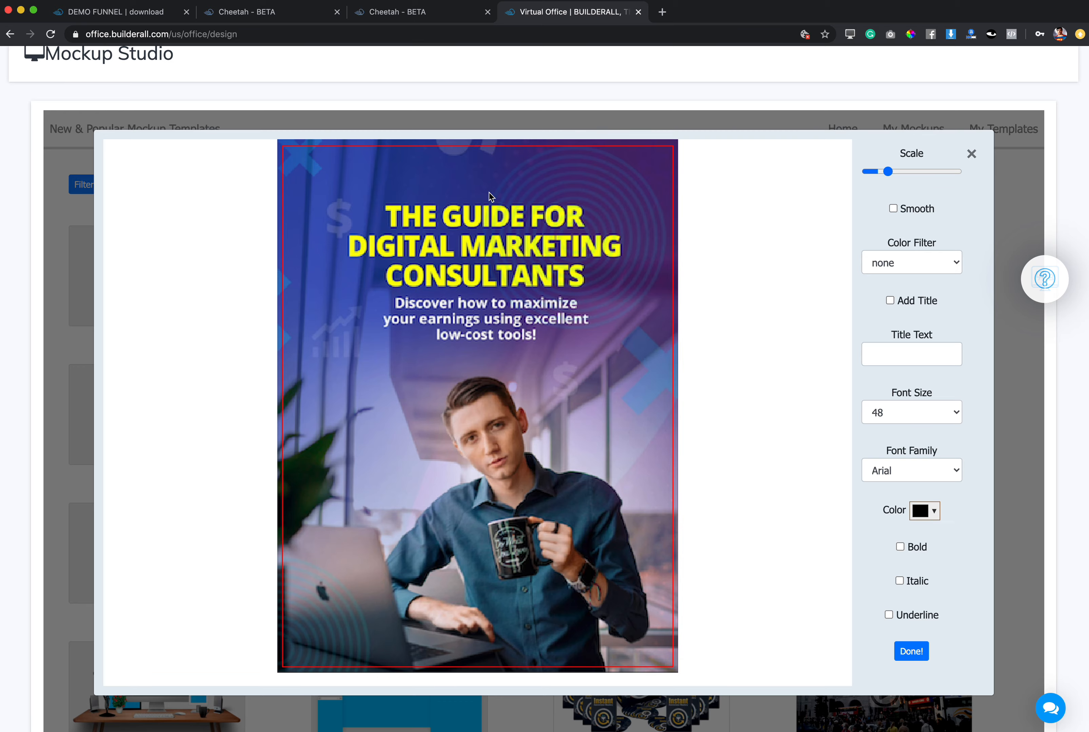
click(888, 173)
drag(888, 175, 889, 175)
click(894, 208)
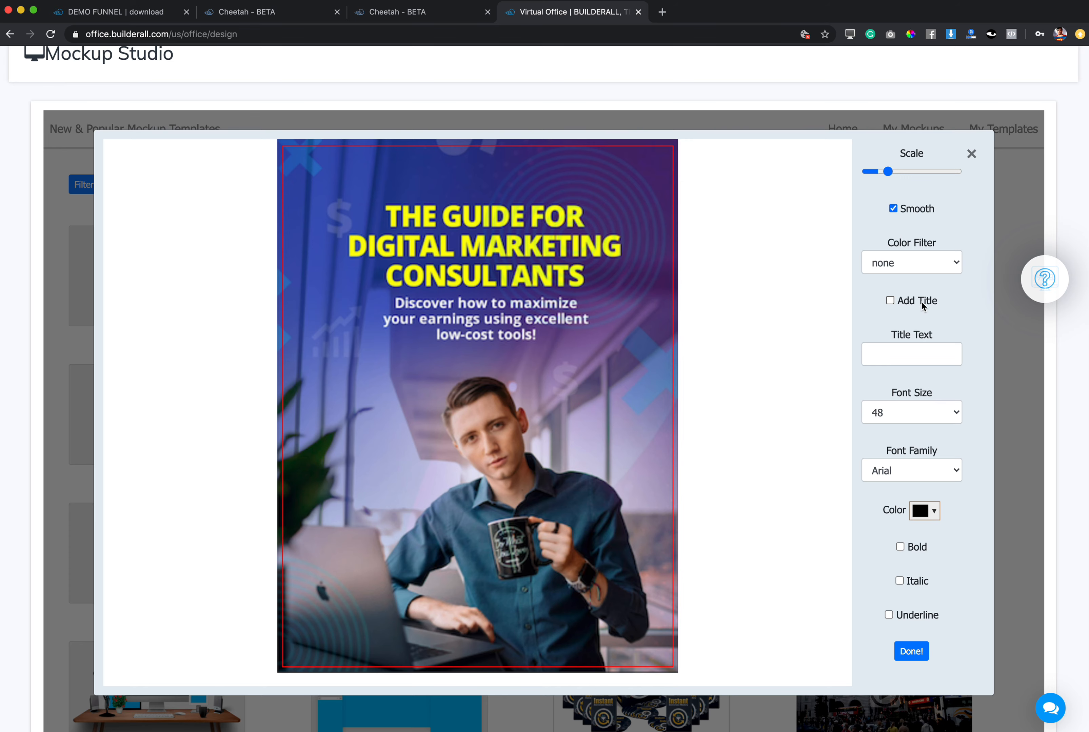
scroll(923, 306, down, 2)
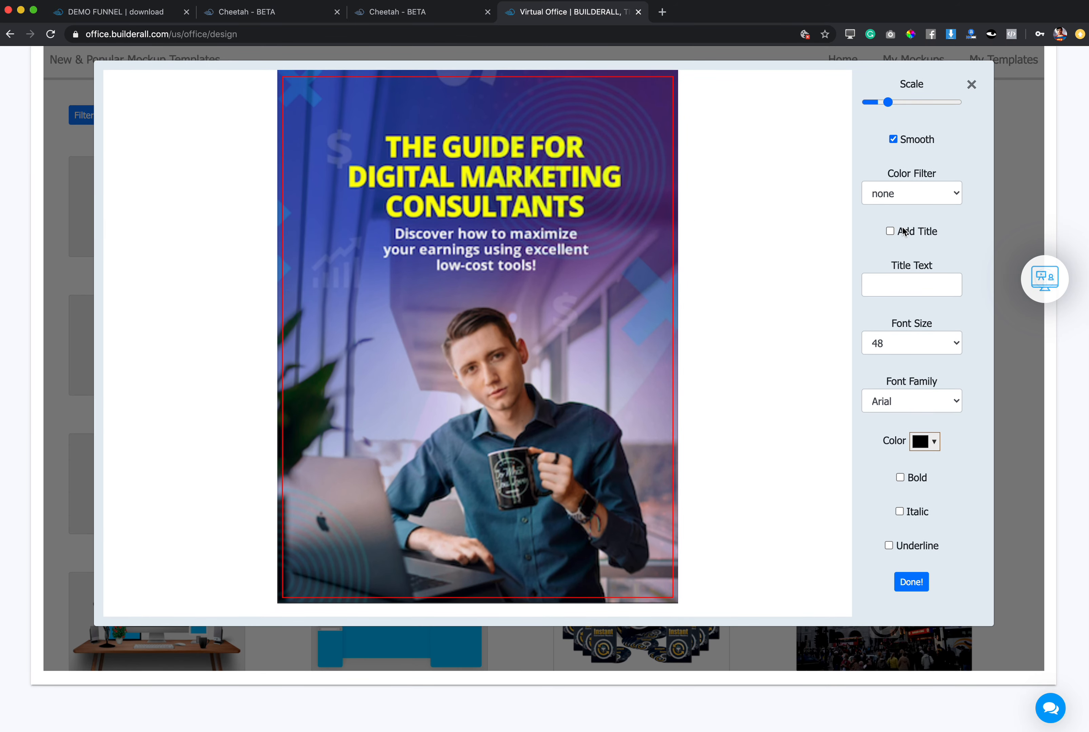
click(921, 586)
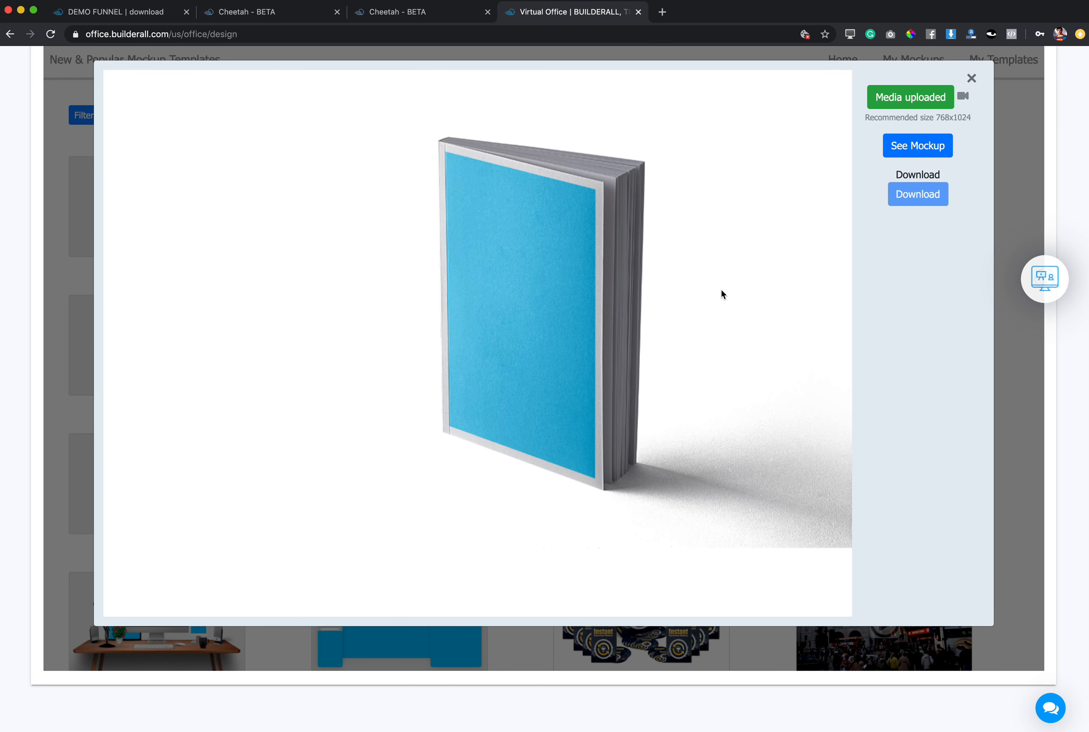
Generate the ebook mockup and download it at 1280x720.
click(920, 150)
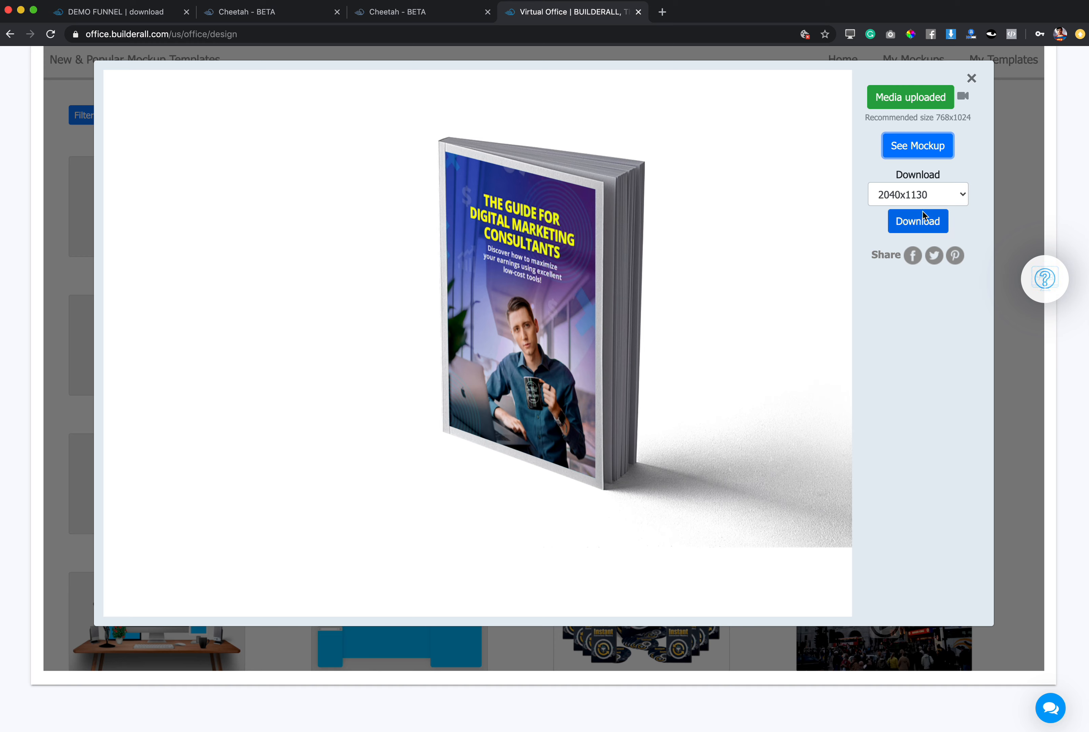
click(925, 194)
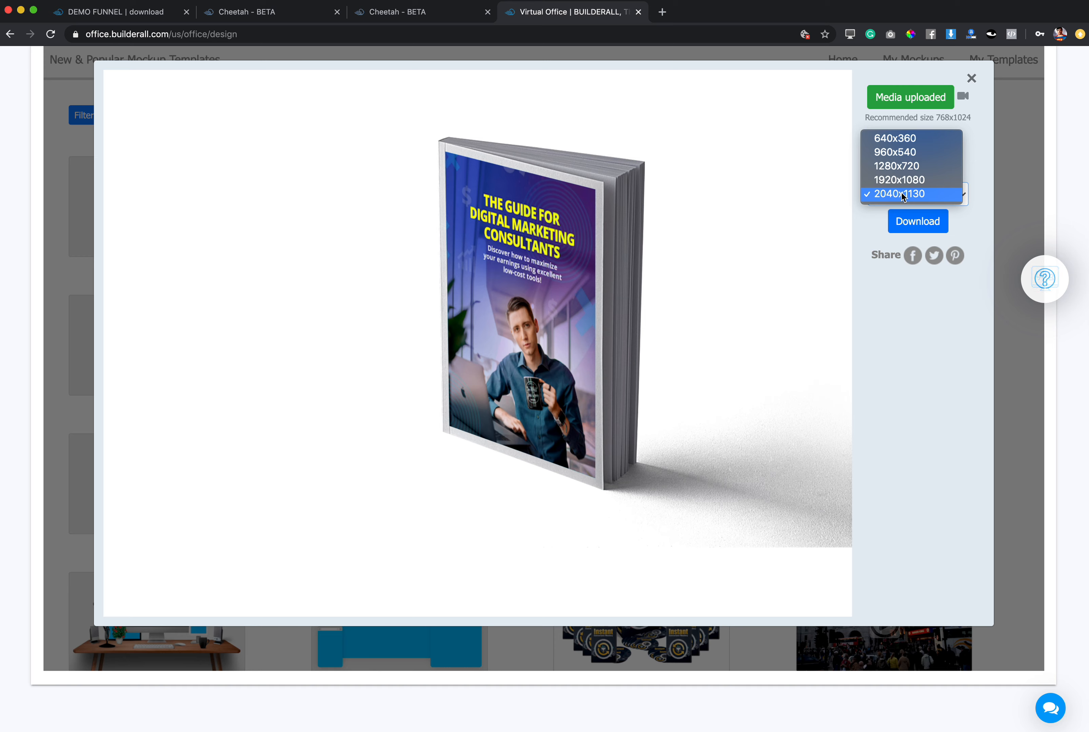
click(895, 167)
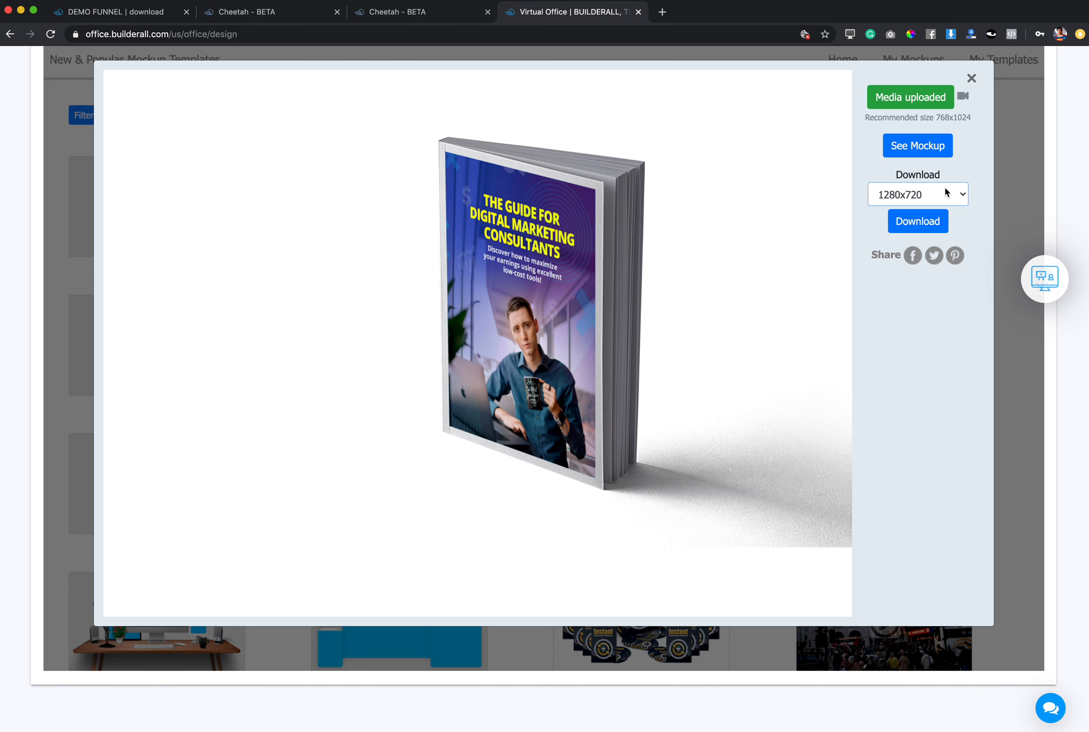
click(919, 224)
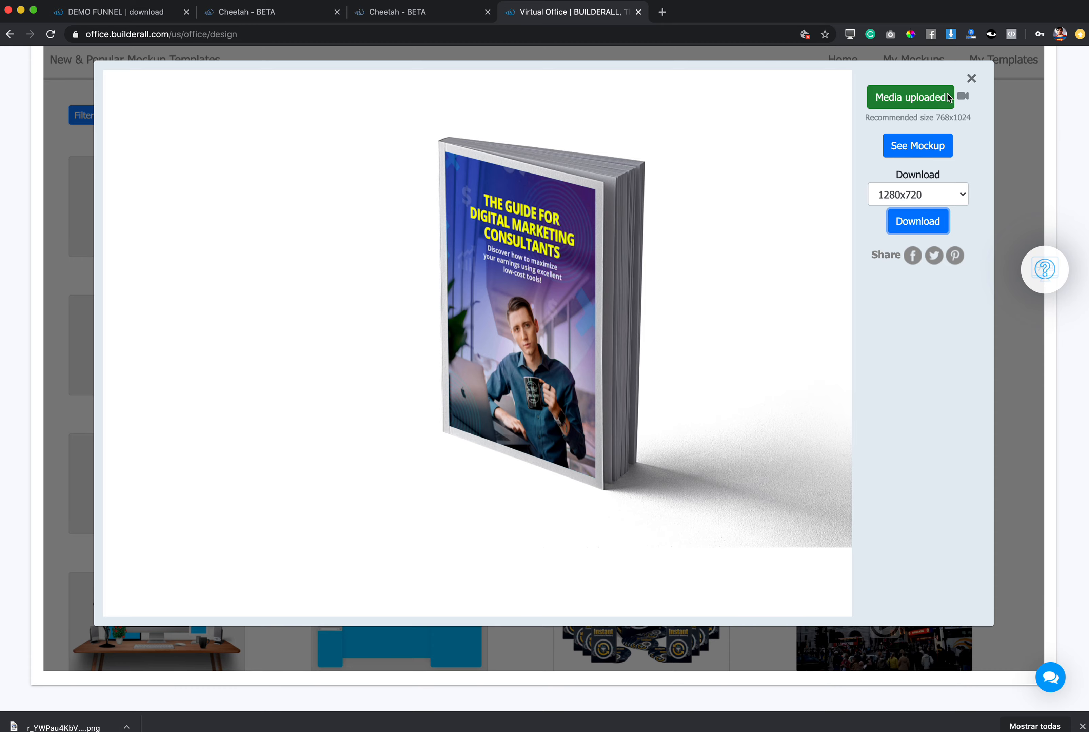
Close the mockup template and check the downloaded mockup PNG in the image viewer.
click(972, 78)
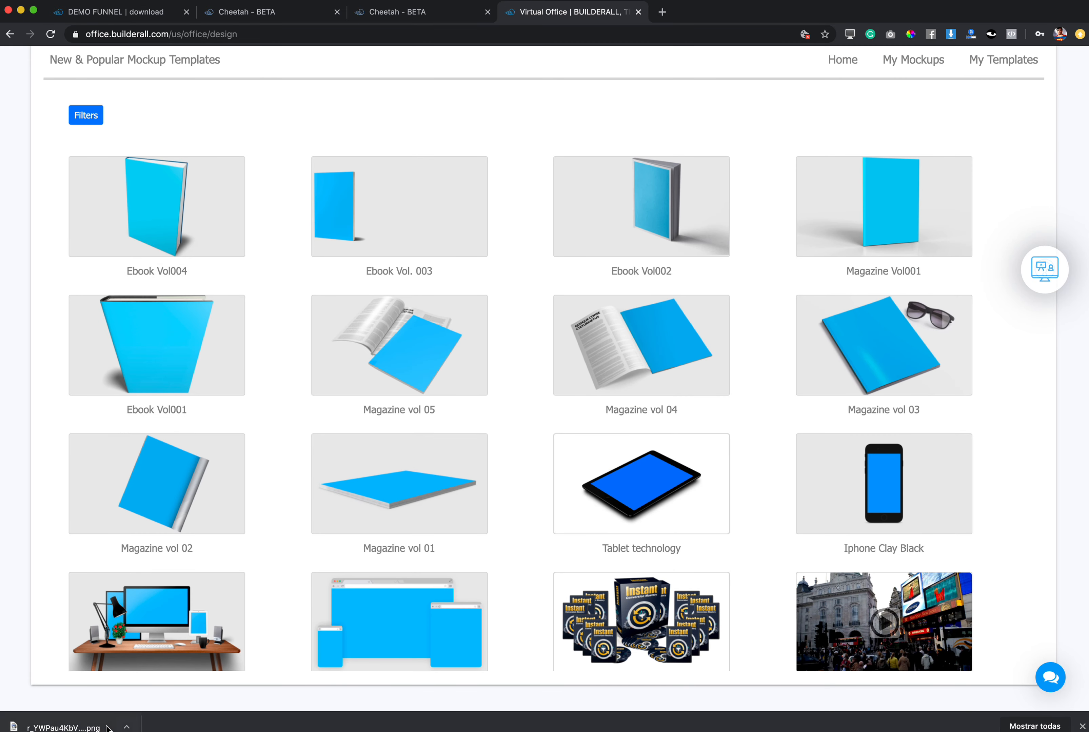
click(63, 726)
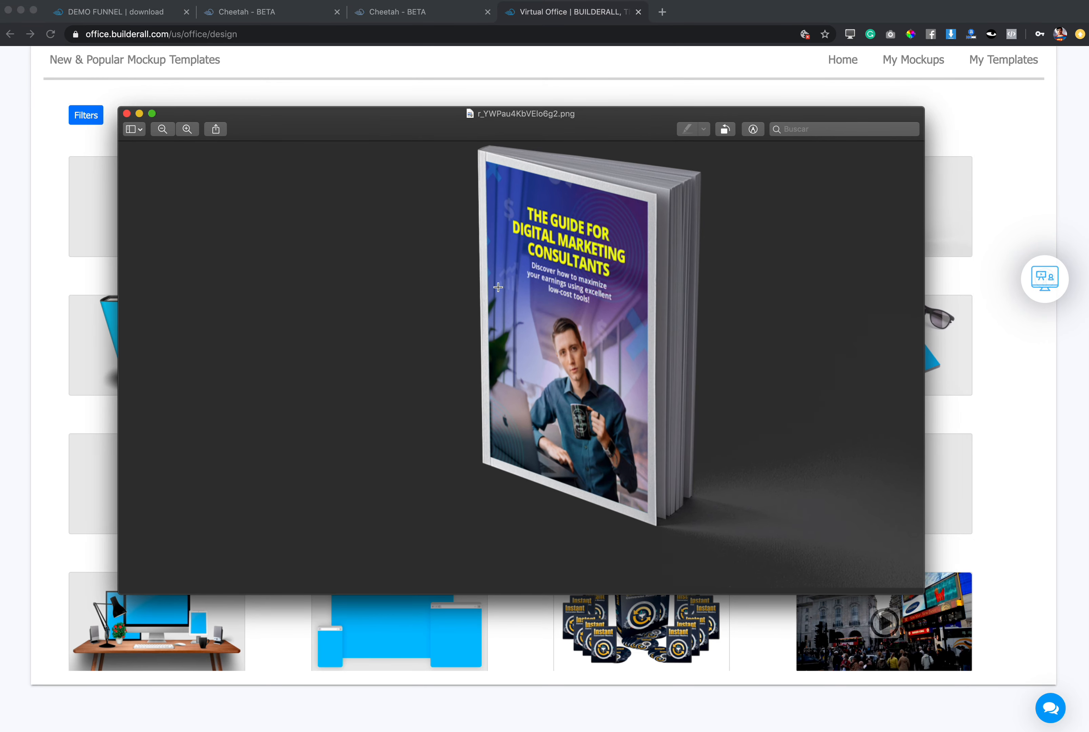
click(127, 114)
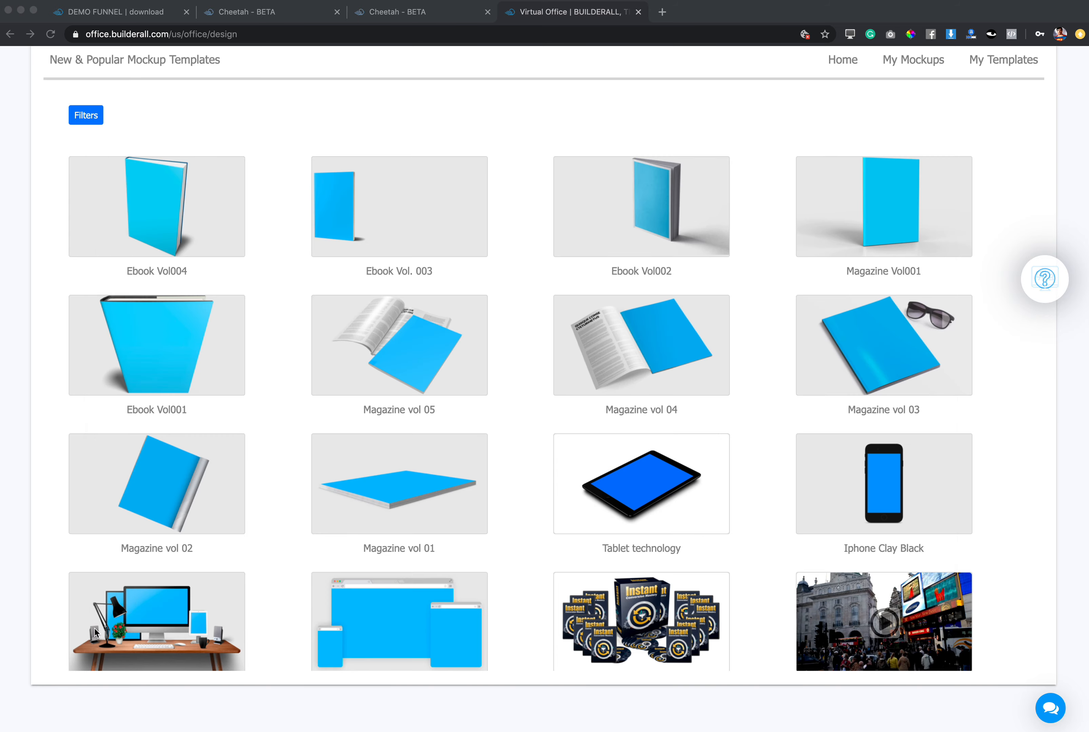
Return to the lead capture page in the Cheetah editor and show the ebook cover image's general settings in the side panel.
click(410, 14)
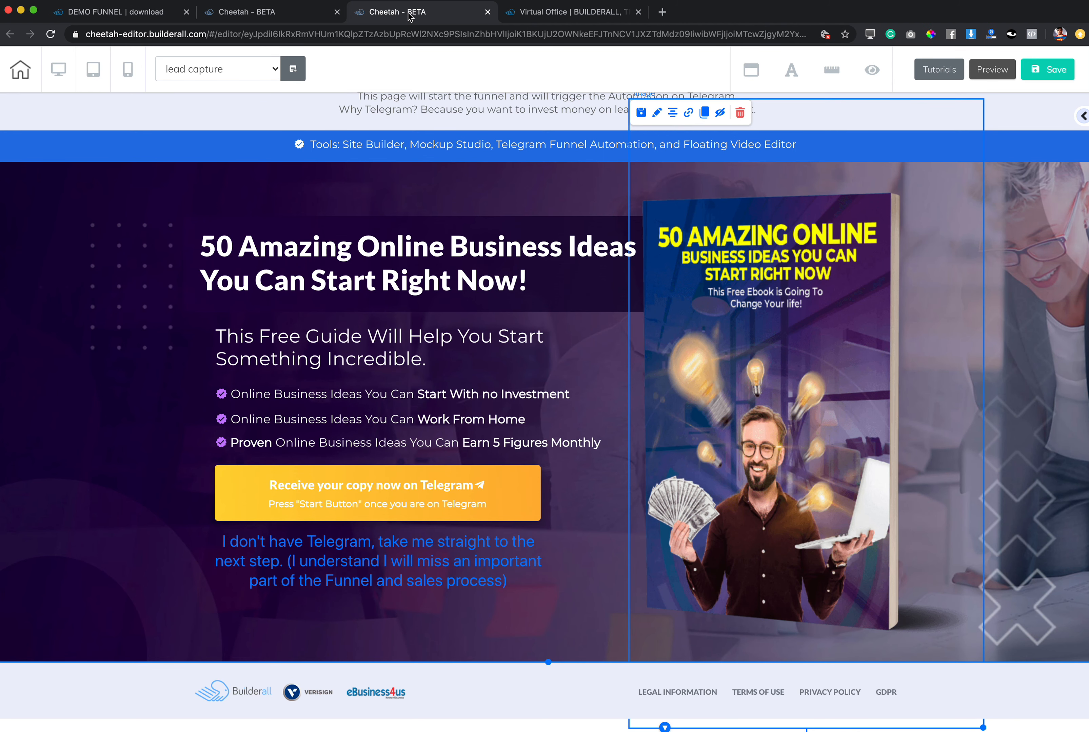
double_click(758, 310)
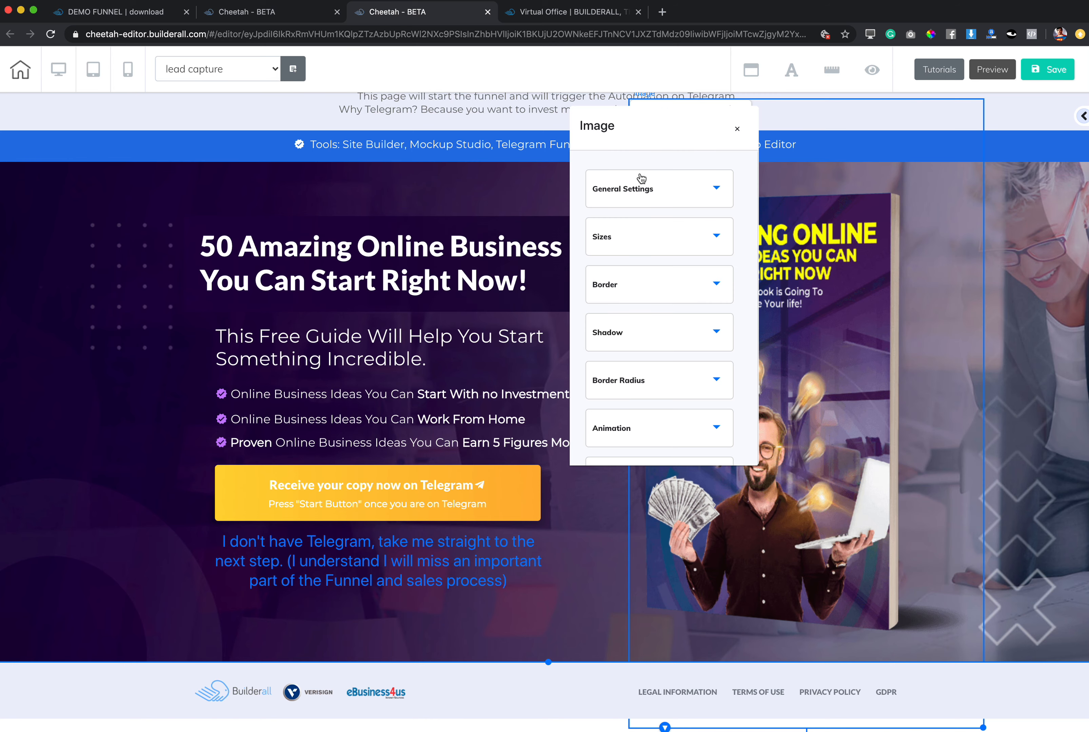
click(650, 189)
scroll(636, 342, down, 2)
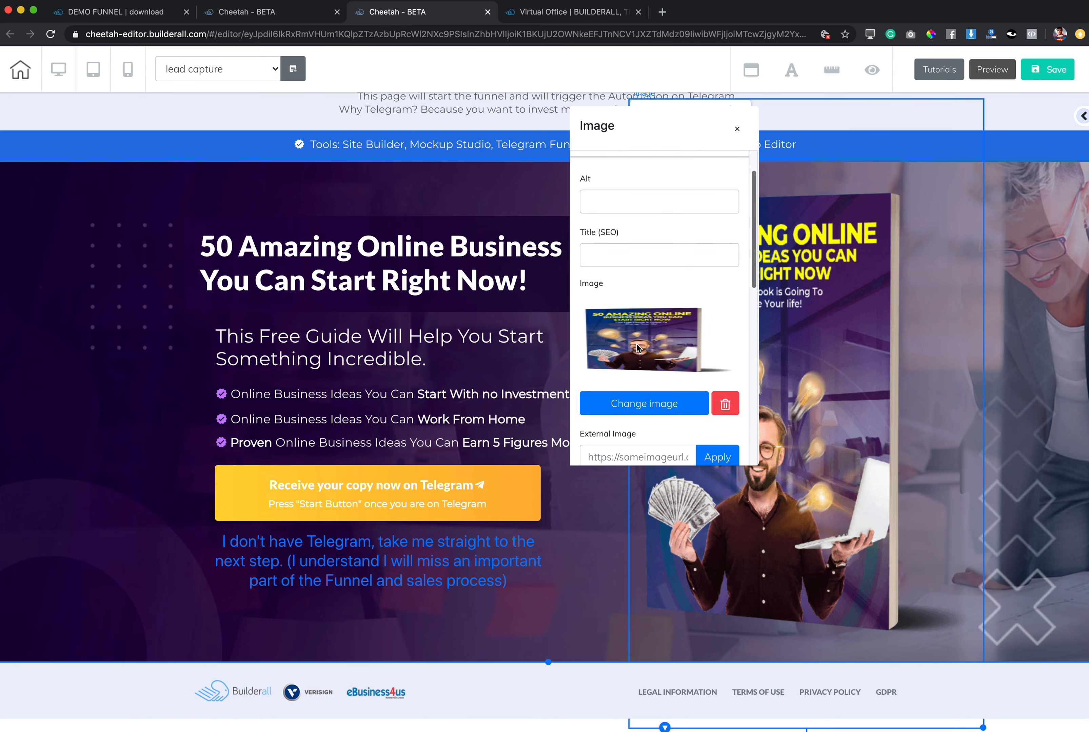
click(737, 129)
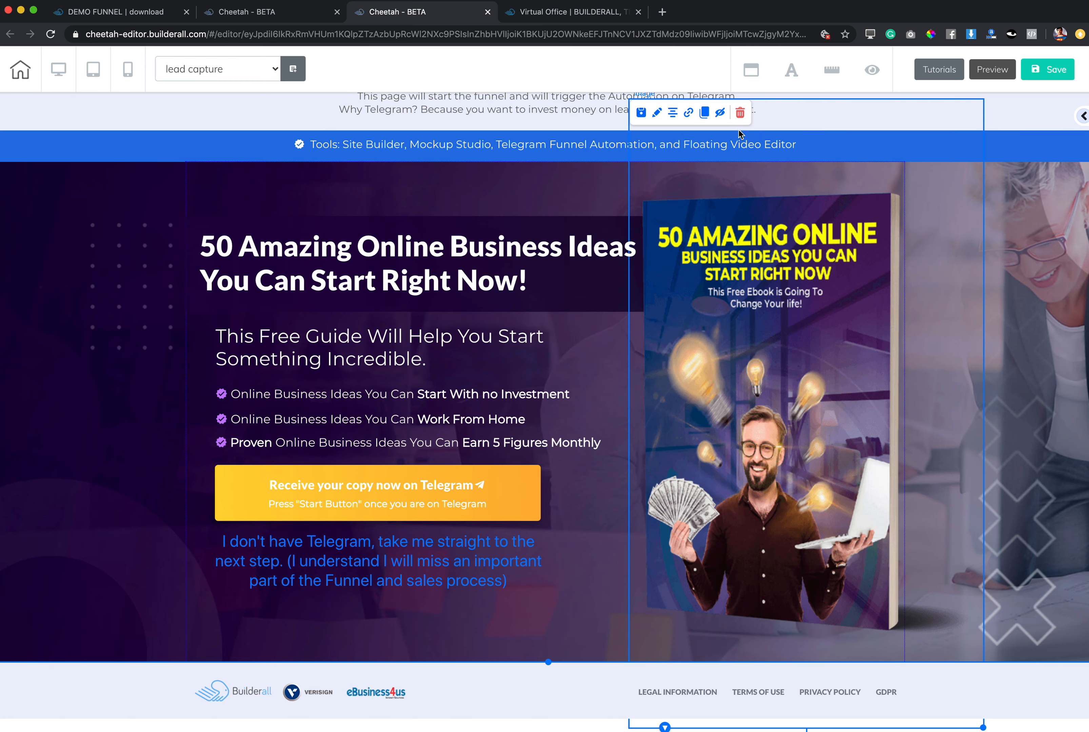
click(1081, 117)
click(791, 291)
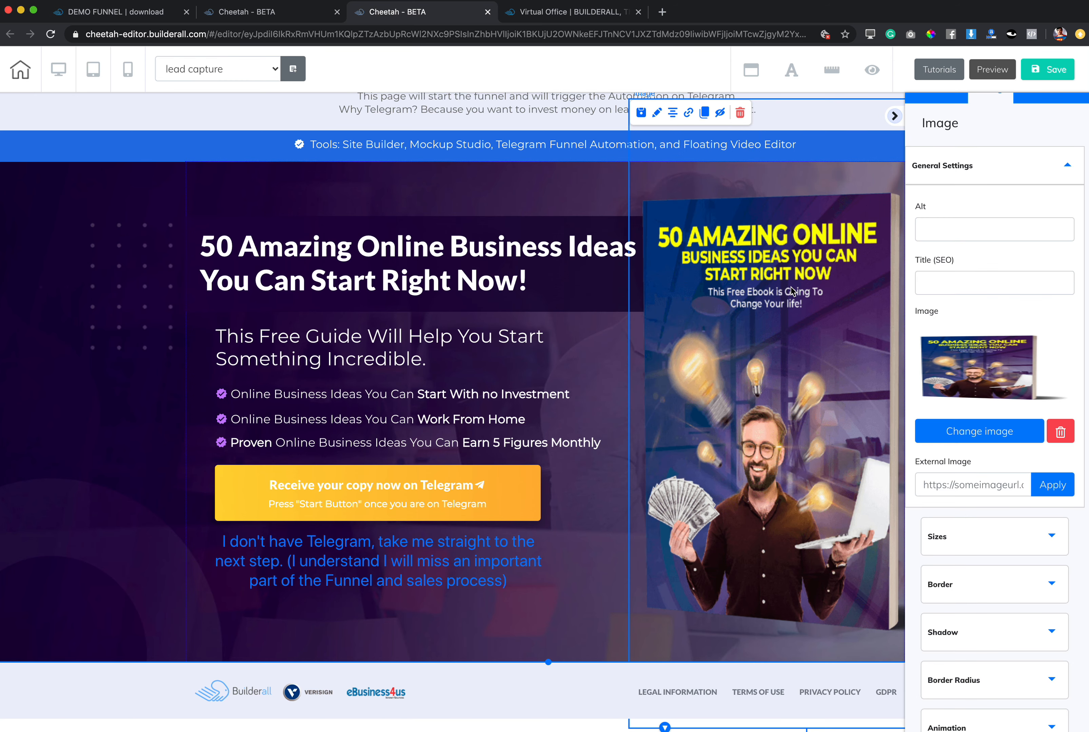
Open the image replacement library and look through its Images, Icons, Buttons and Gifs collections before returning to the user files.
click(993, 437)
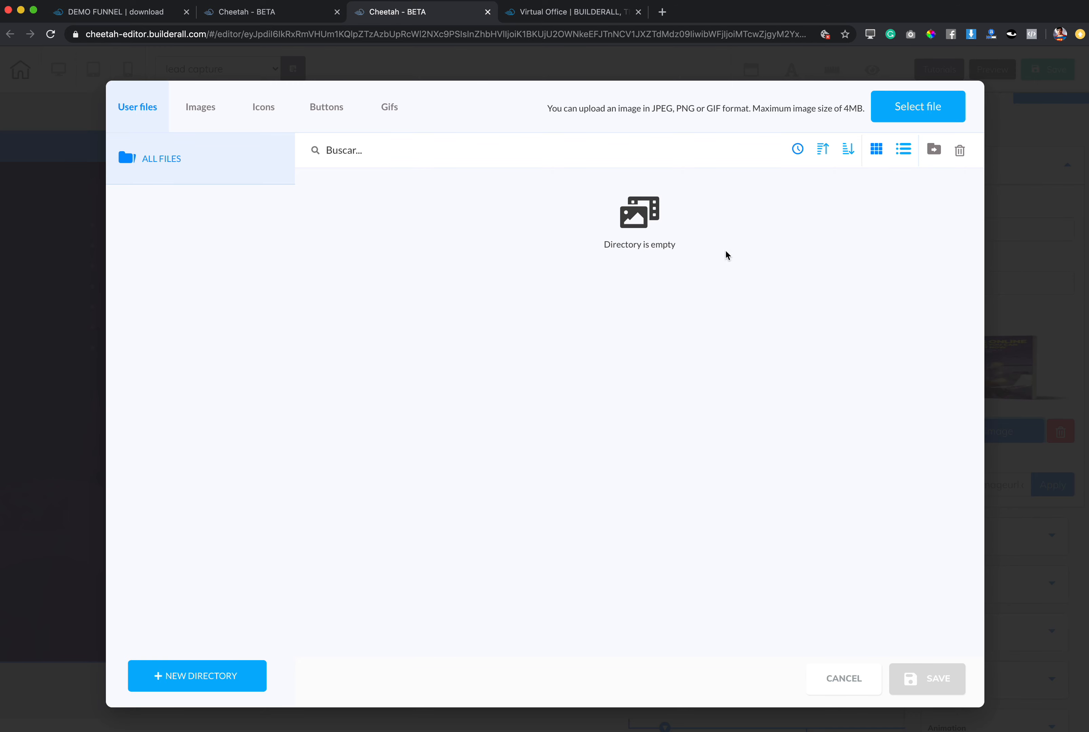
click(200, 112)
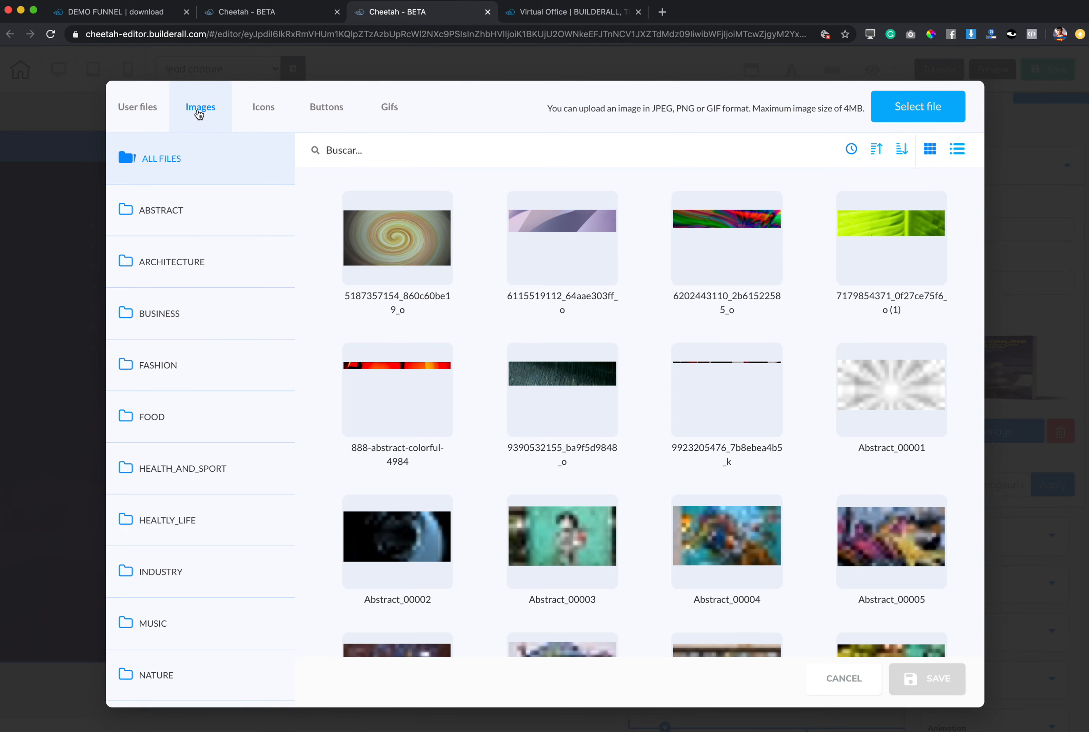
click(261, 110)
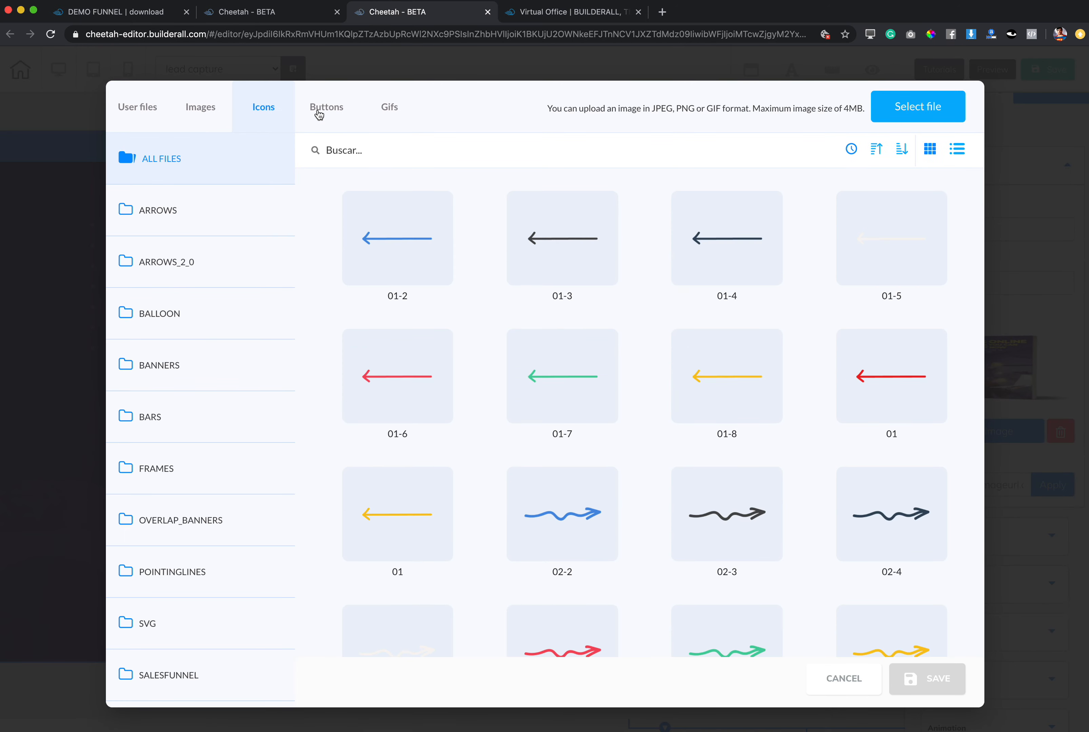
click(329, 113)
click(389, 110)
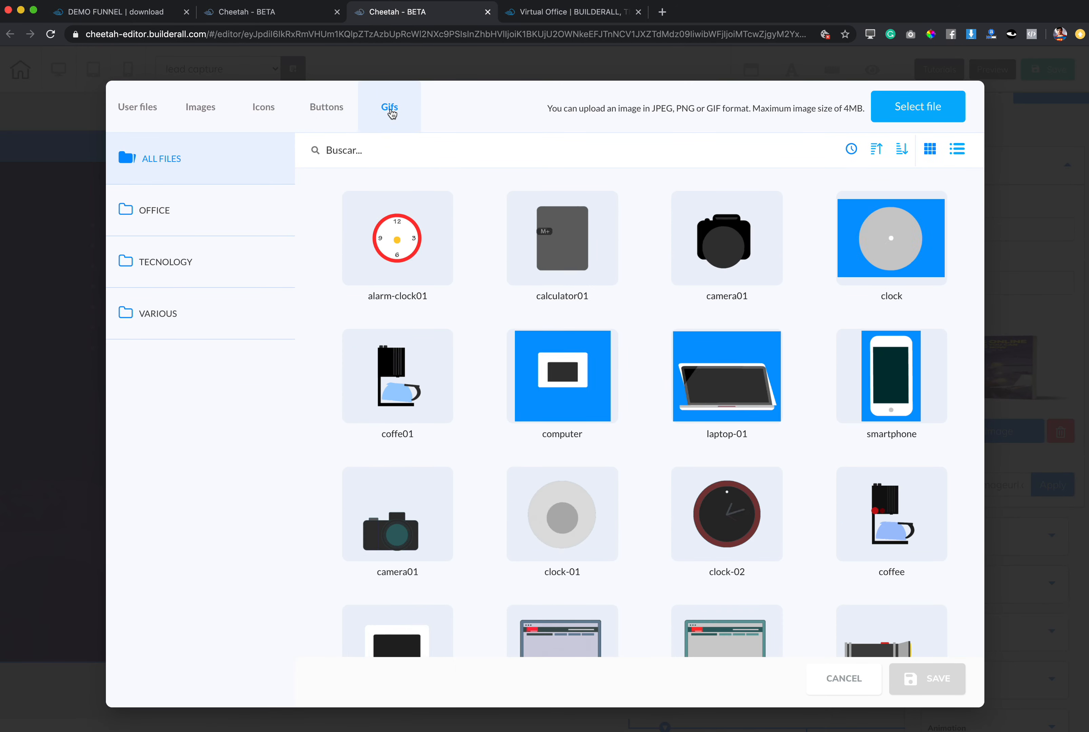
click(135, 110)
Upload the mockup file r_YWPau4KbVElo6g2.png from the downloads folder to the user files.
click(907, 112)
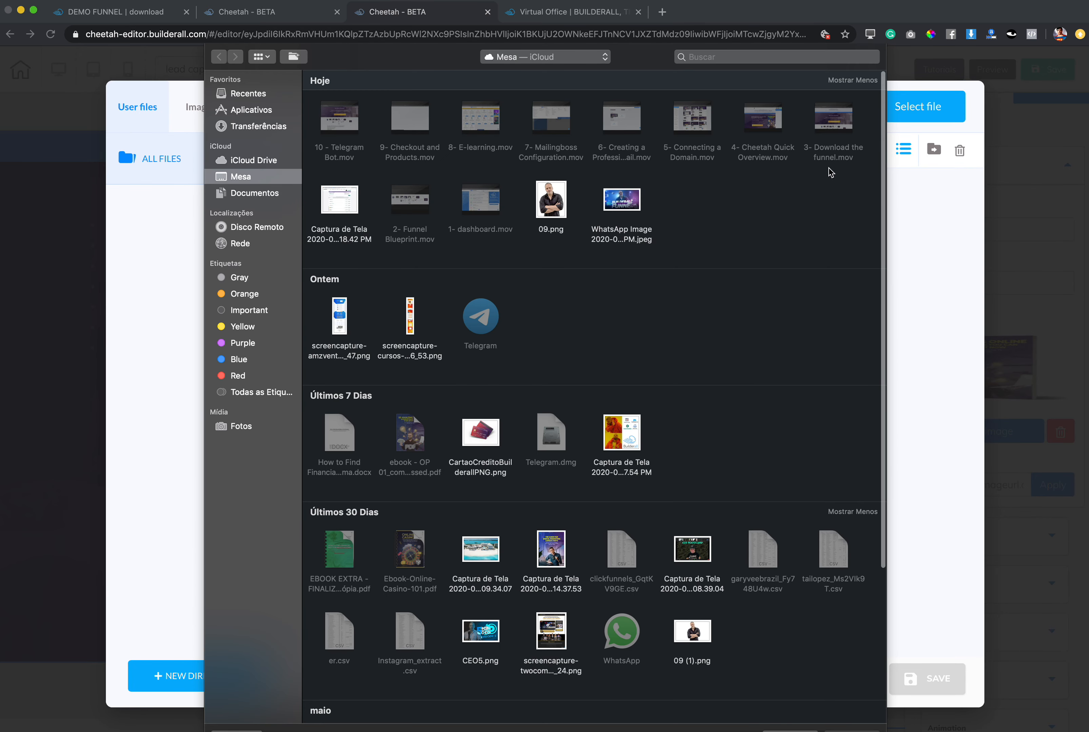
click(255, 194)
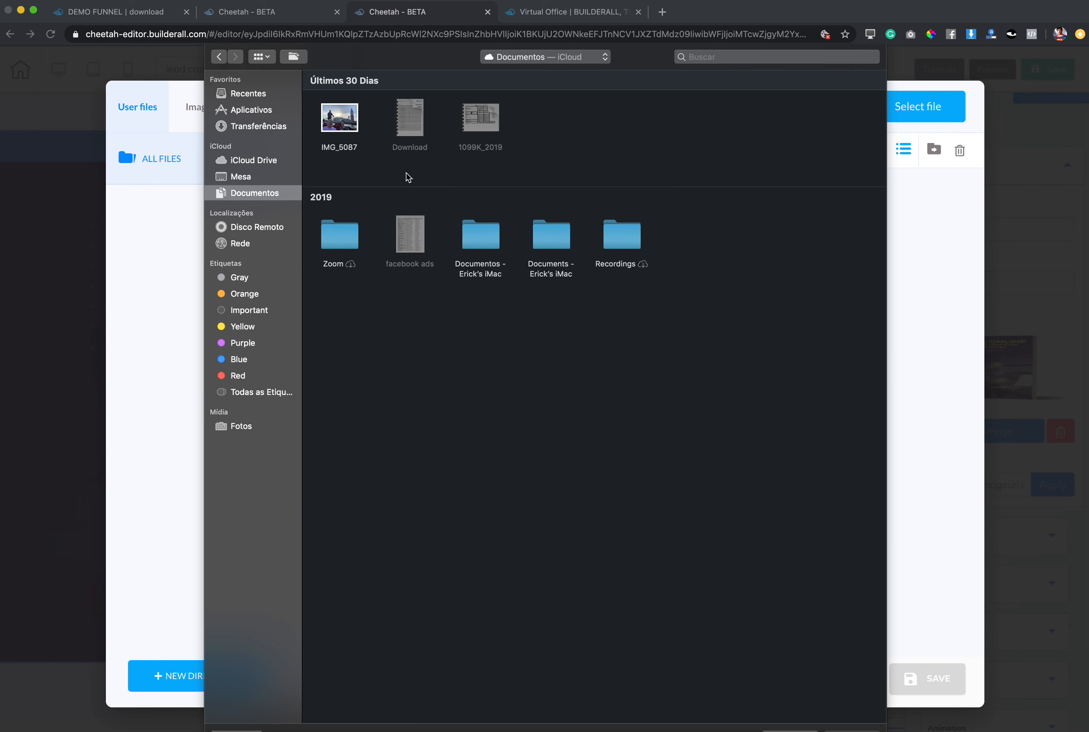
click(250, 127)
double_click(333, 119)
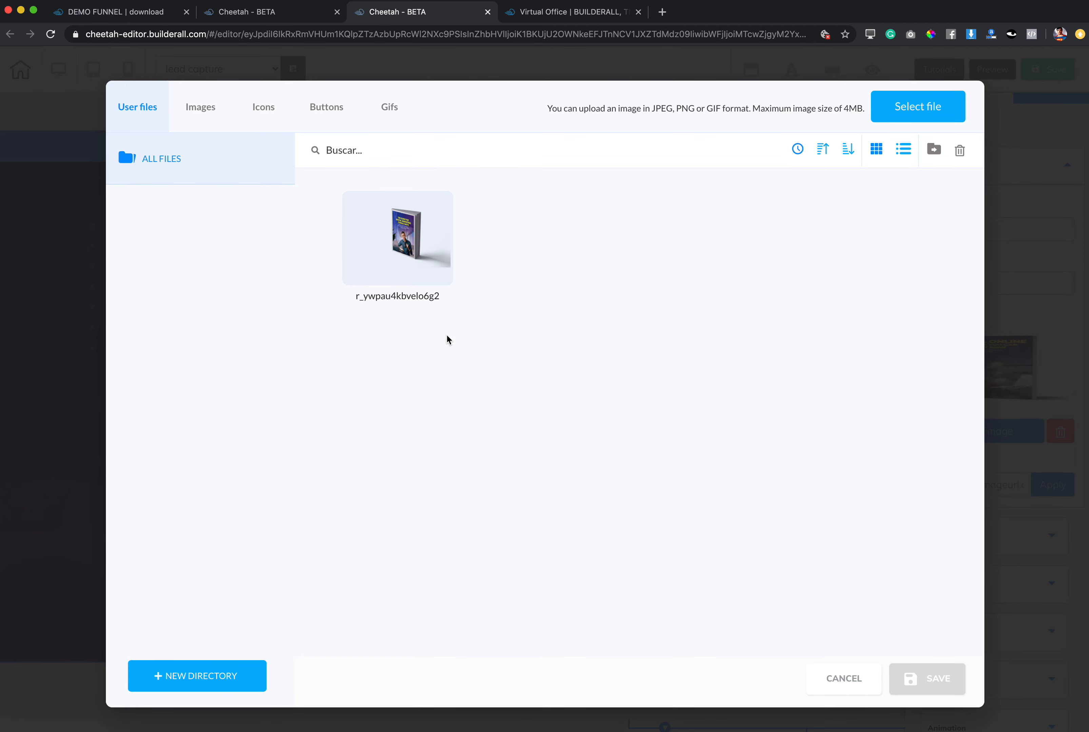
Replace the ebook cover image with the uploaded r_ywpau4kbvelo6g2 mockup and move it down and left beside the headline.
mouse_move(422, 217)
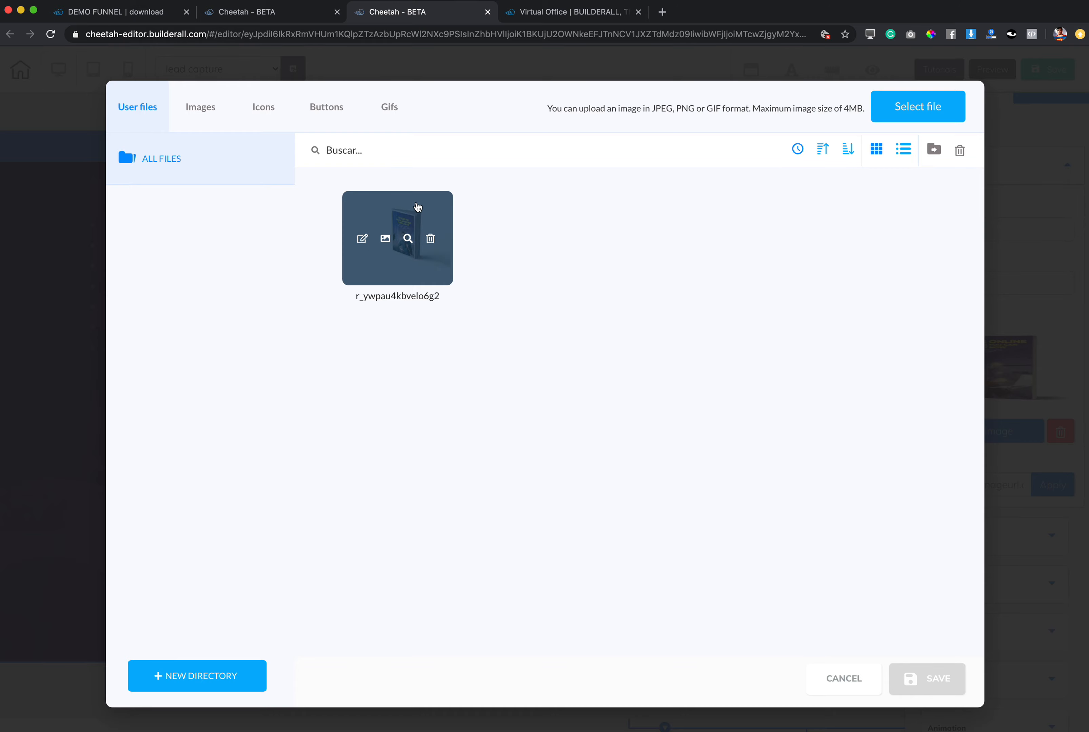
click(407, 273)
click(927, 685)
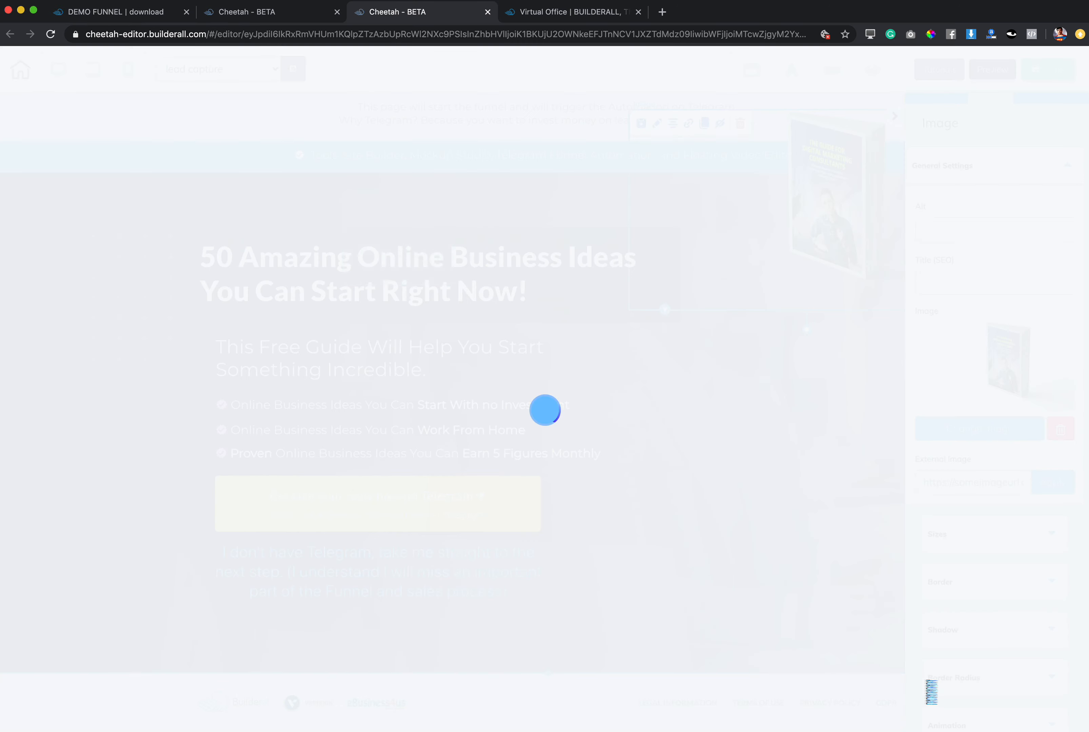
drag(784, 247, 646, 365)
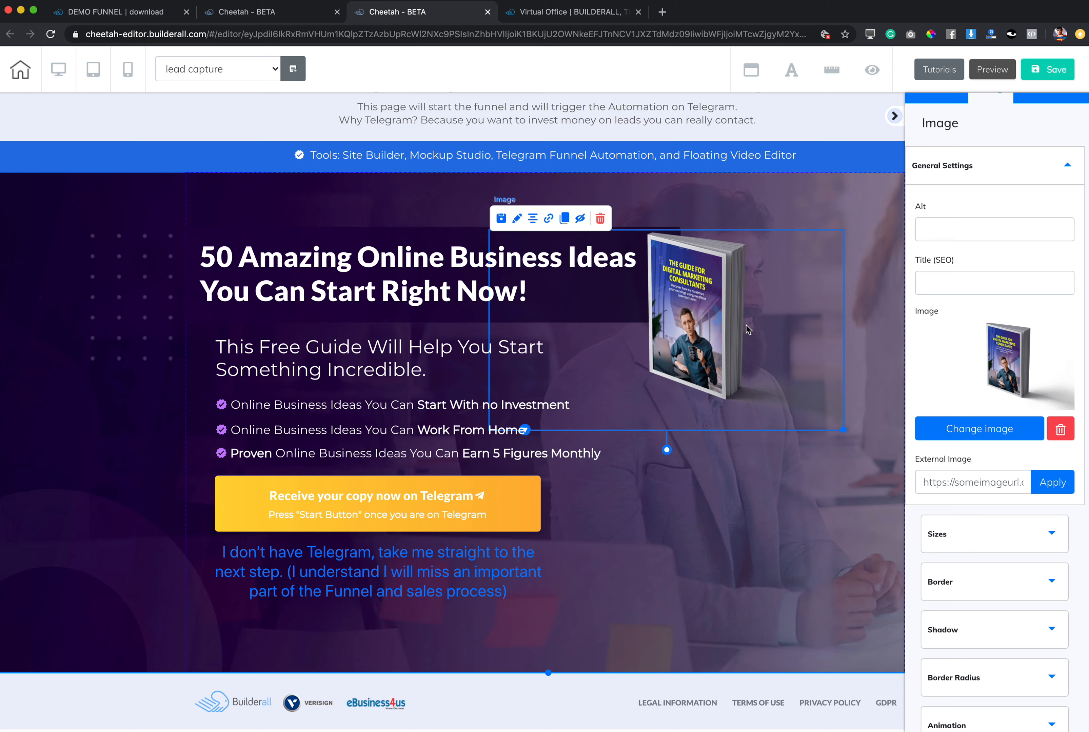
Open the r_ywpau4kbvelo6g2 mockup from the user files in the image editor.
click(999, 430)
mouse_move(391, 247)
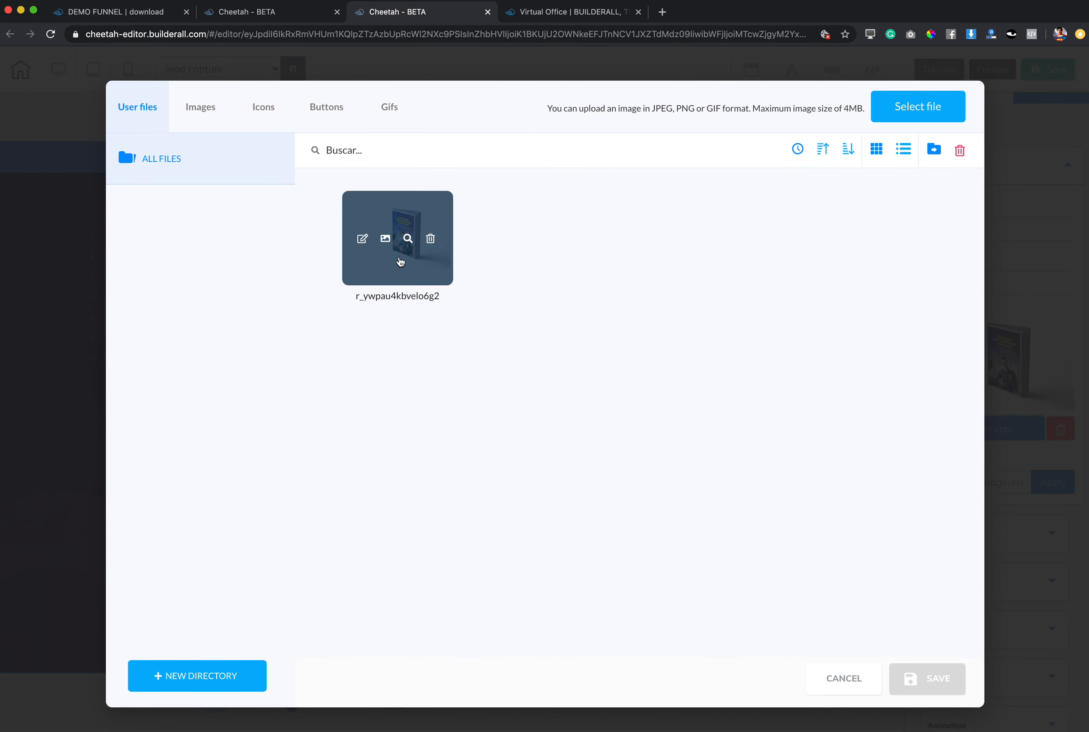
click(385, 239)
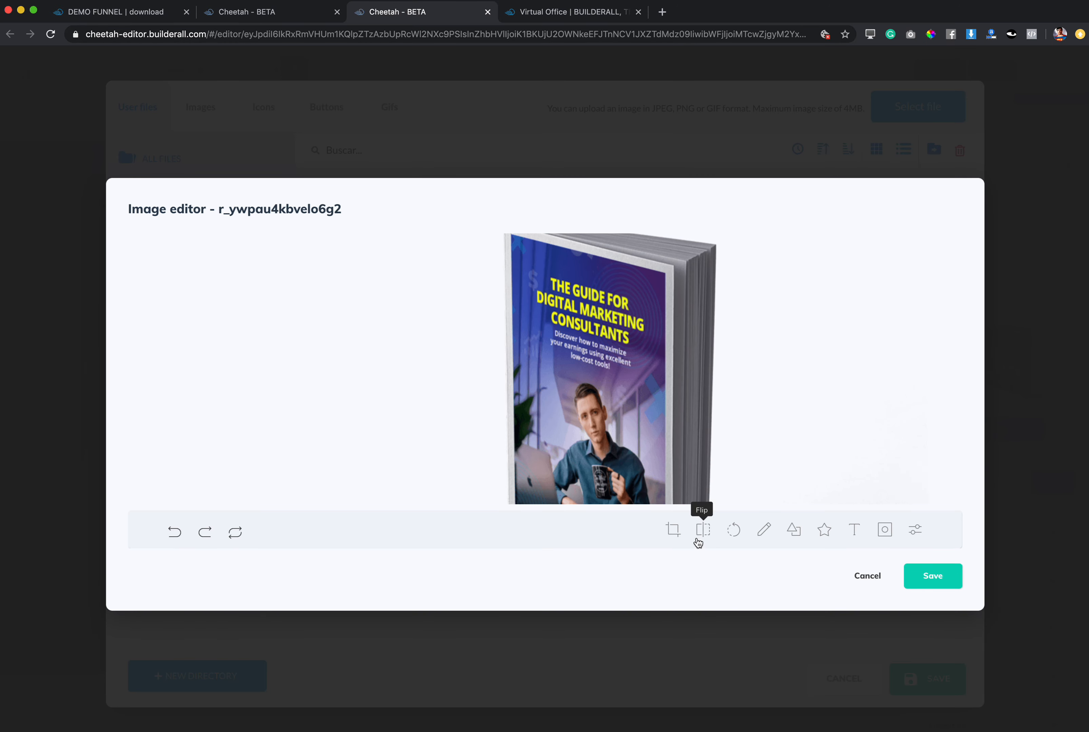
click(671, 530)
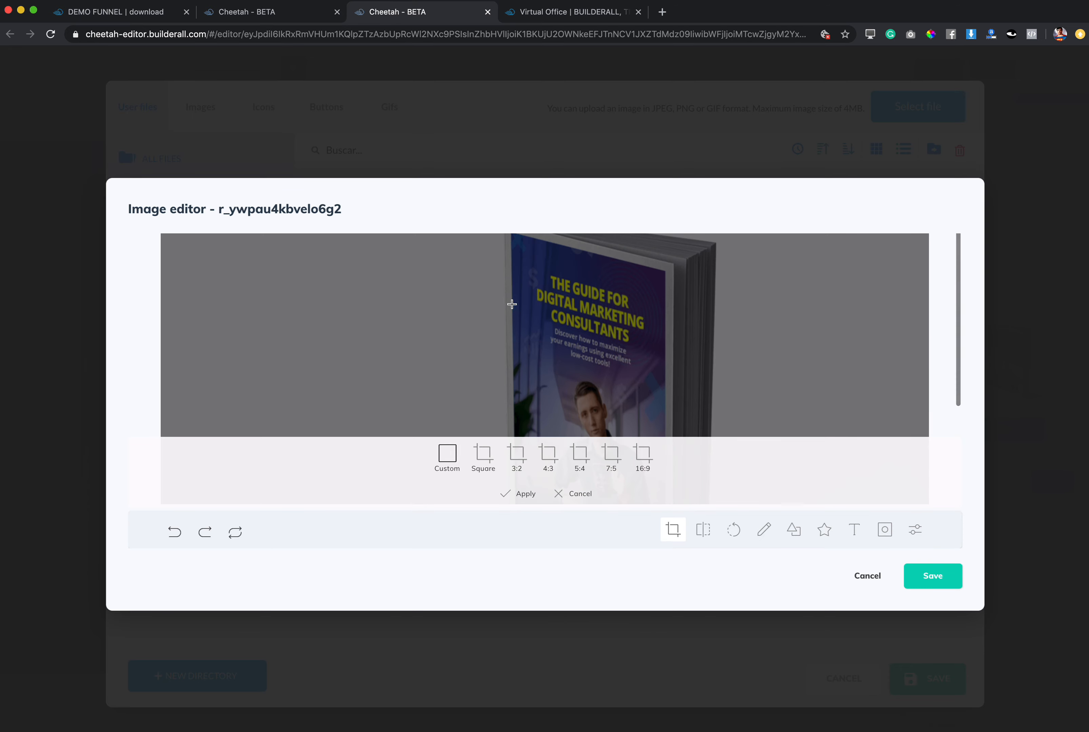
mouse_move(515, 291)
mouse_down()
mouse_move(519, 318)
mouse_move(531, 307)
mouse_up()
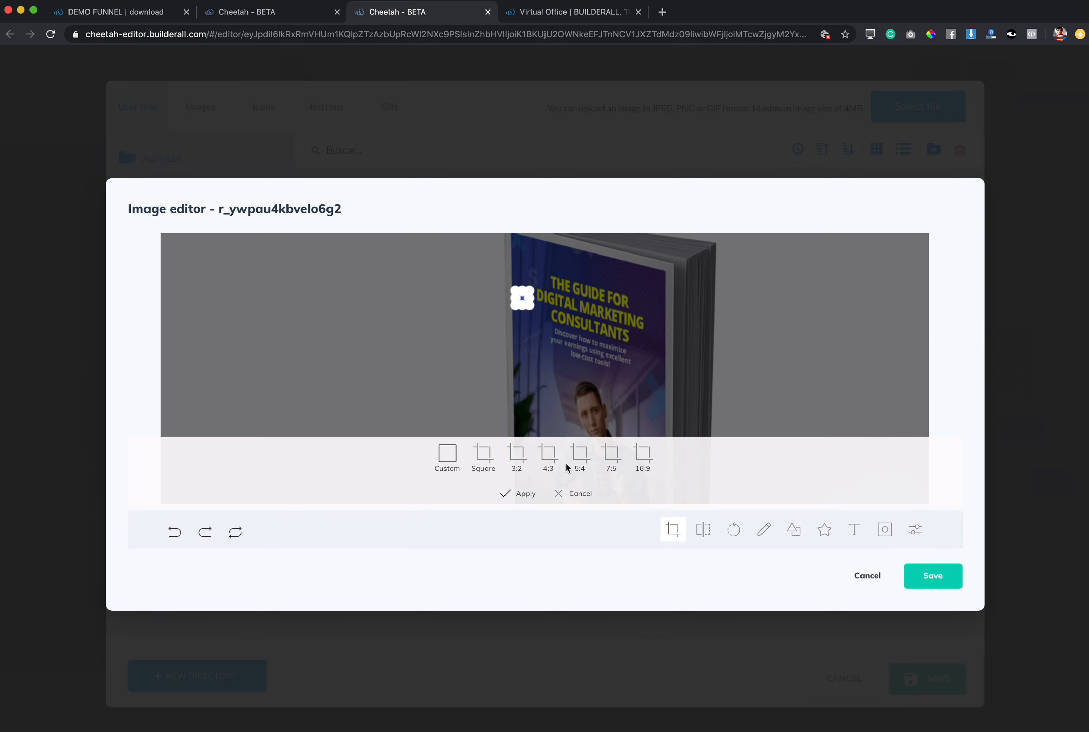
click(574, 493)
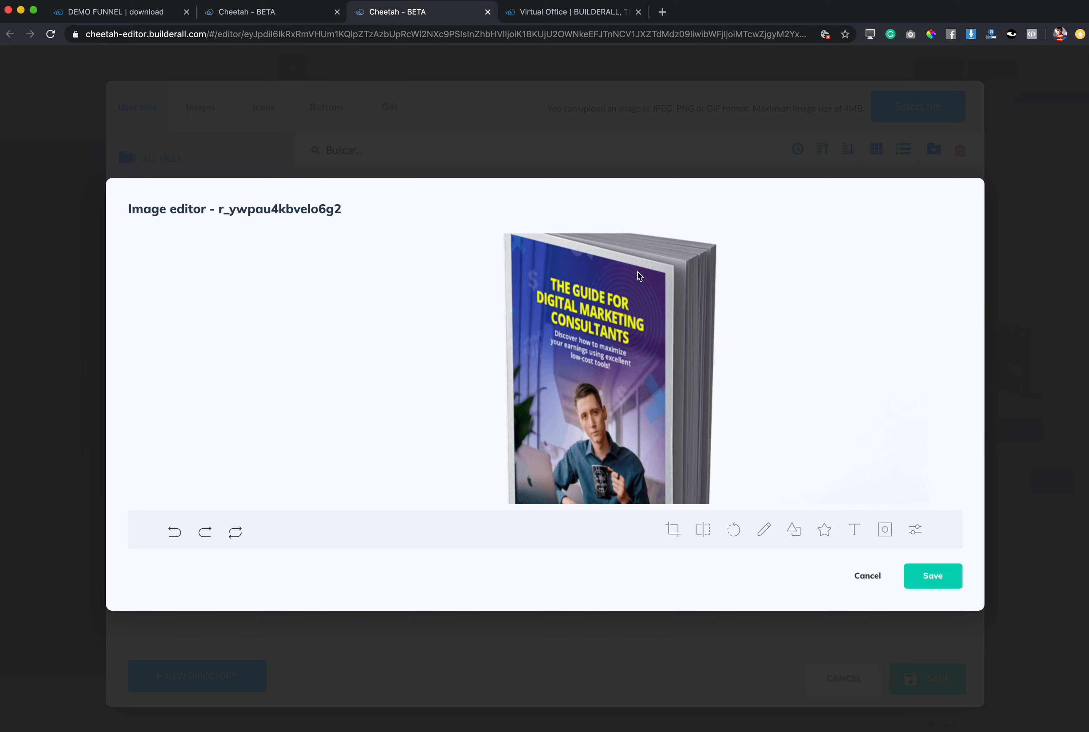
Try to crop the mockup around the whole book and use the saved copy as the page's cover image.
scroll(700, 371, down, 5)
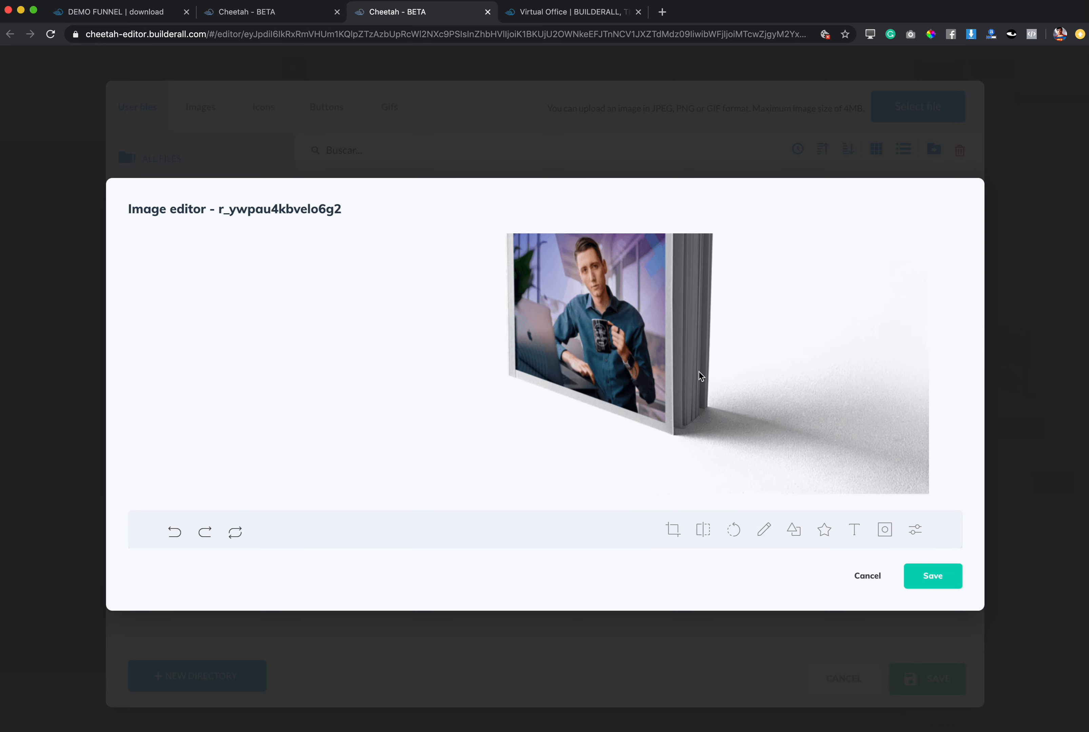
scroll(699, 372, up, 5)
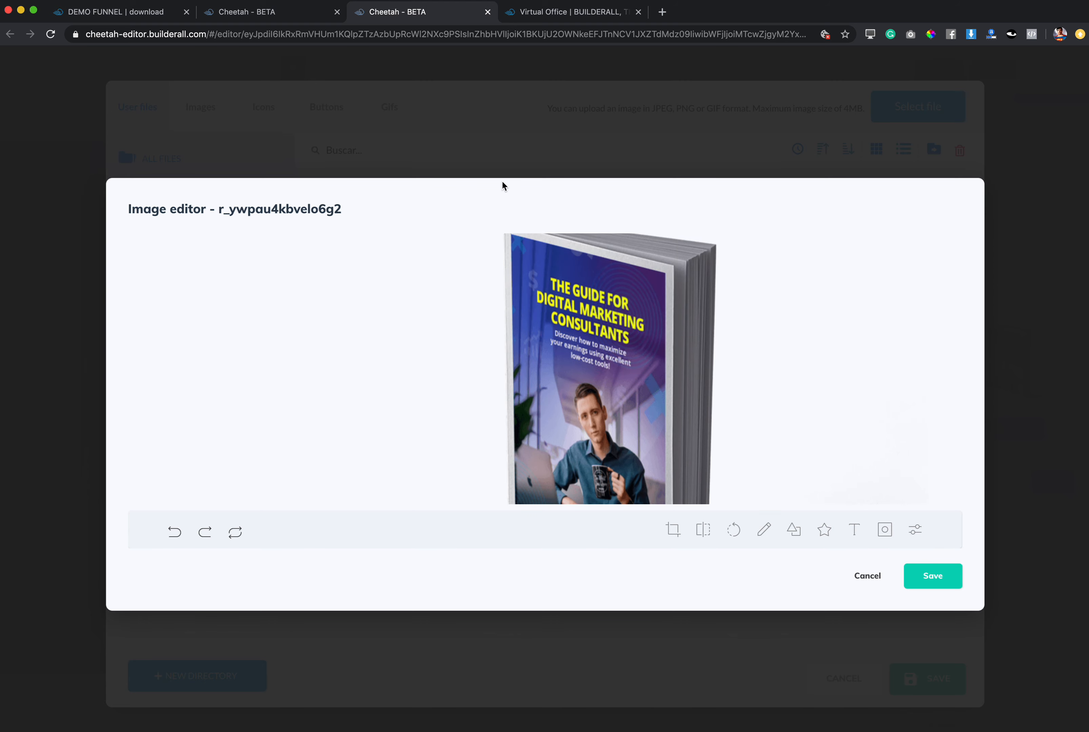
click(673, 530)
drag(485, 237, 724, 502)
scroll(741, 379, down, 4)
drag(725, 351, 817, 443)
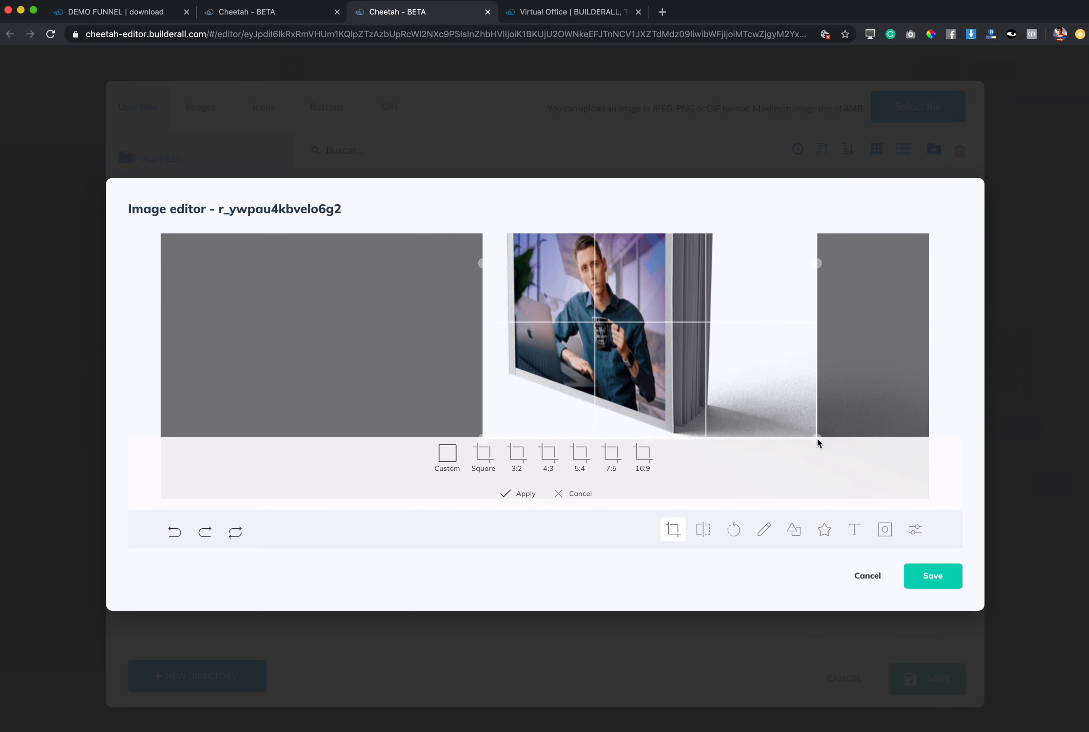
scroll(778, 370, up, 3)
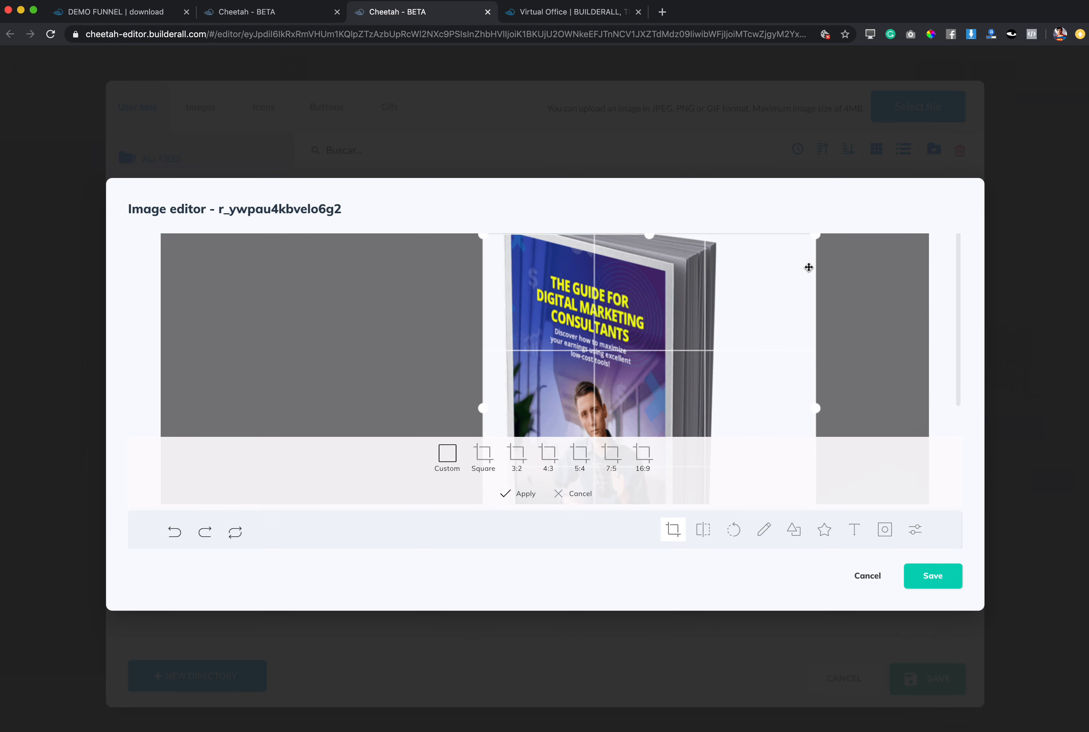
drag(817, 234, 816, 217)
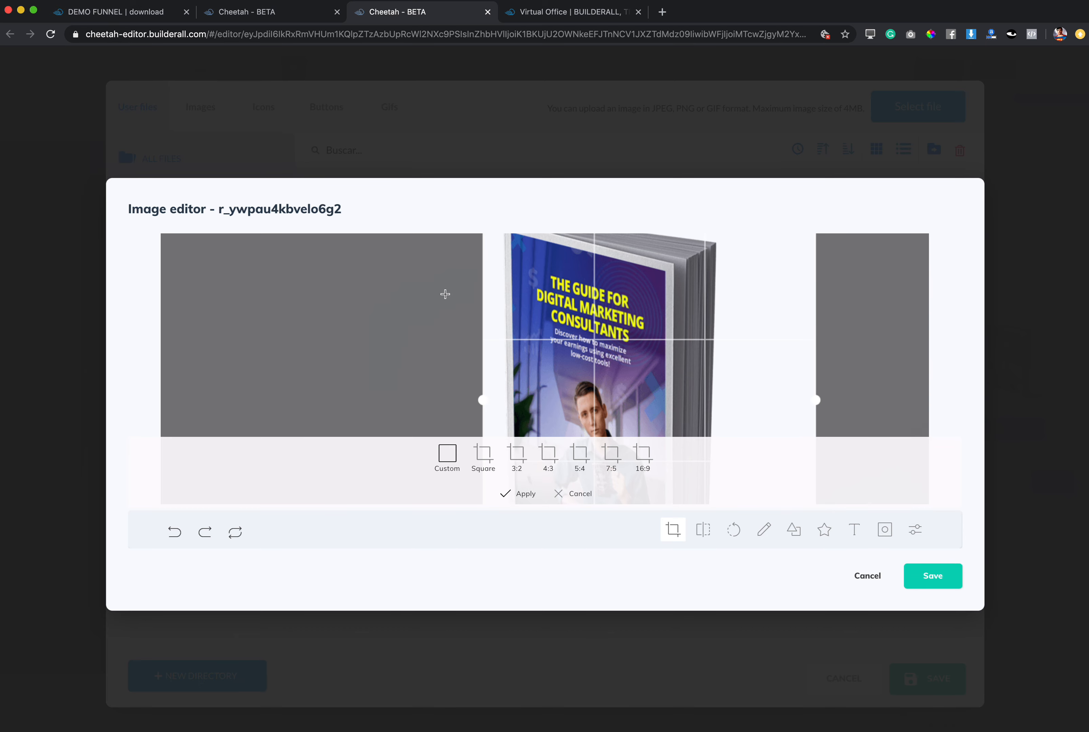
click(939, 584)
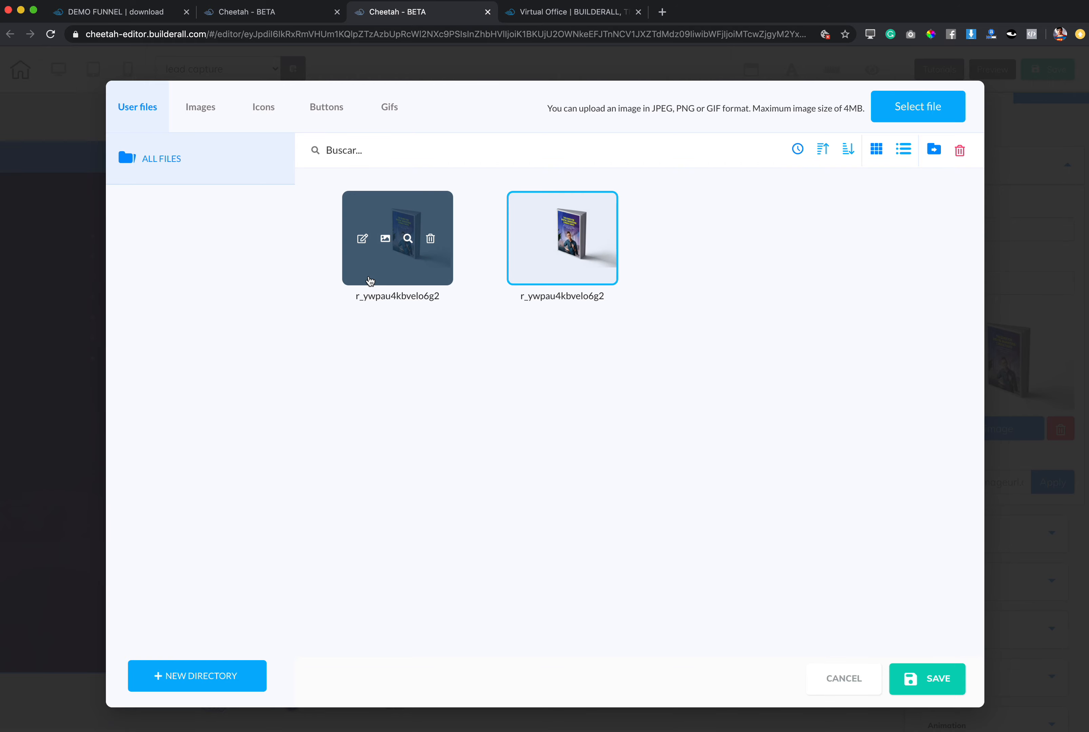
click(393, 280)
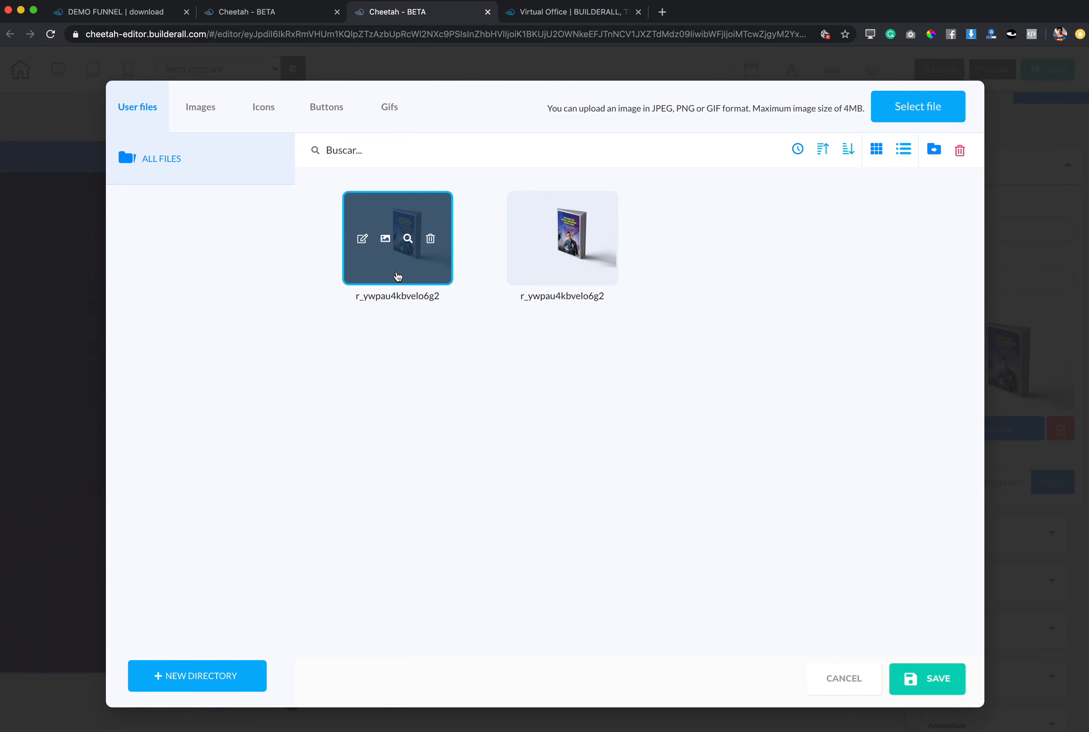
click(935, 688)
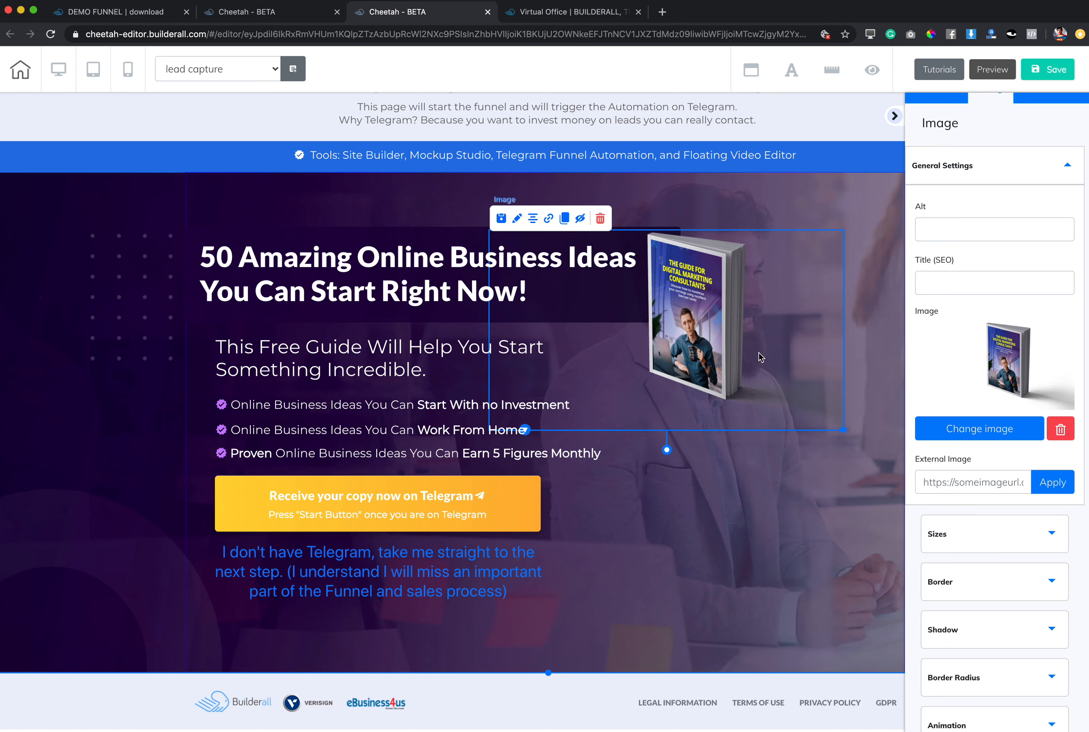
Reopen the image library and delete the first duplicate of the r_ywpau4kbvelo6g2 mockup from the user files.
click(993, 430)
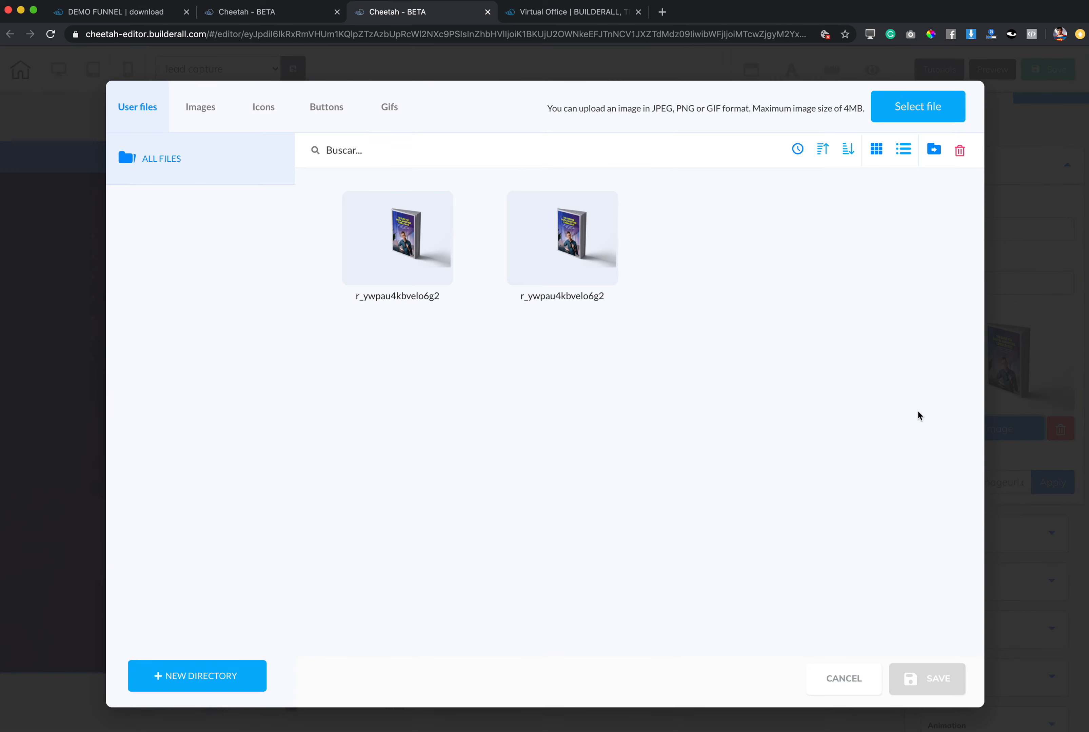
click(430, 238)
click(646, 426)
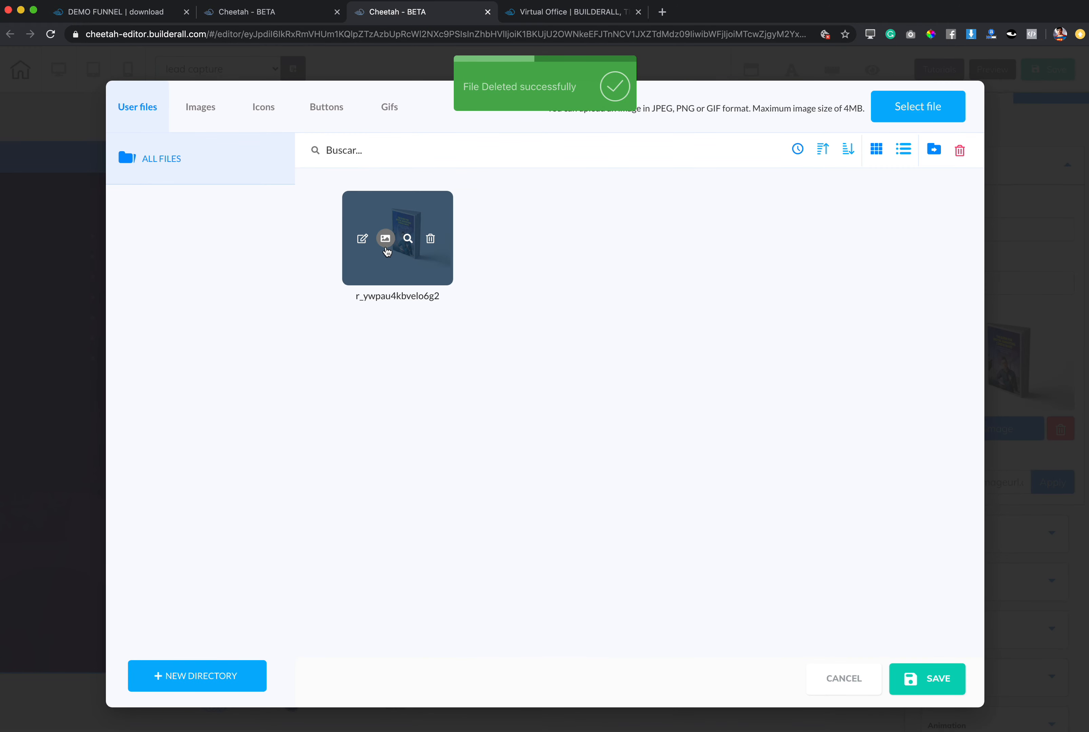
Crop the r_ywpau4kbvelo6g2 mockup closely around the whole book, apply and save it, and set the cropped version as the page's cover image.
click(385, 241)
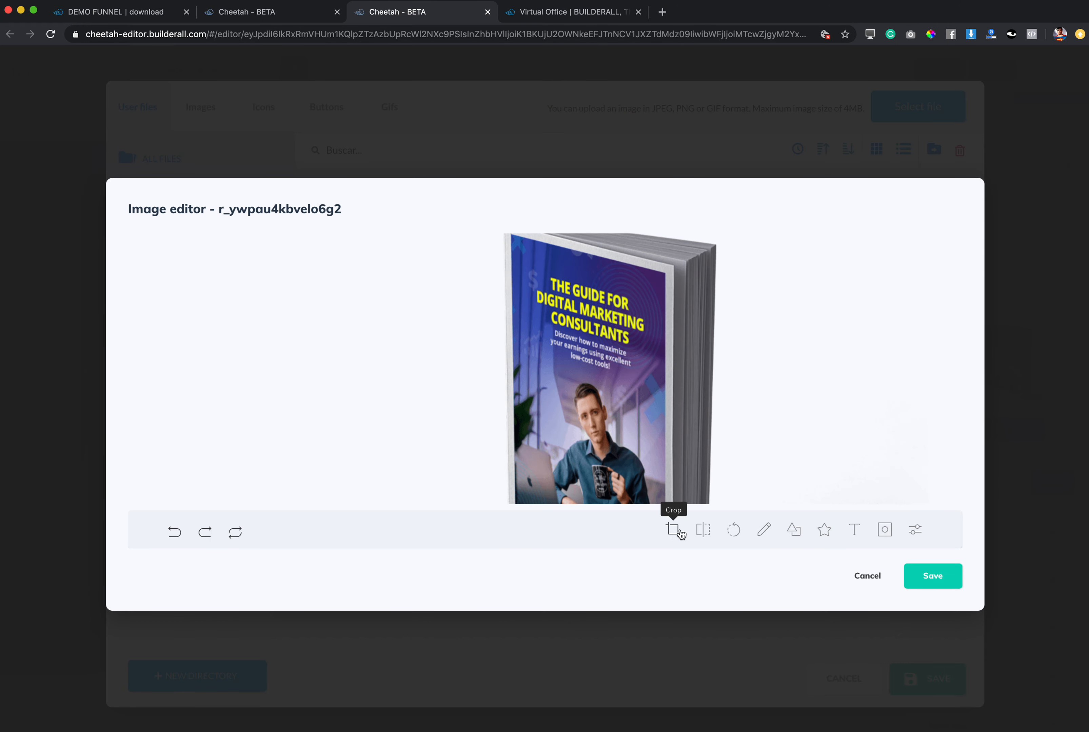
click(673, 530)
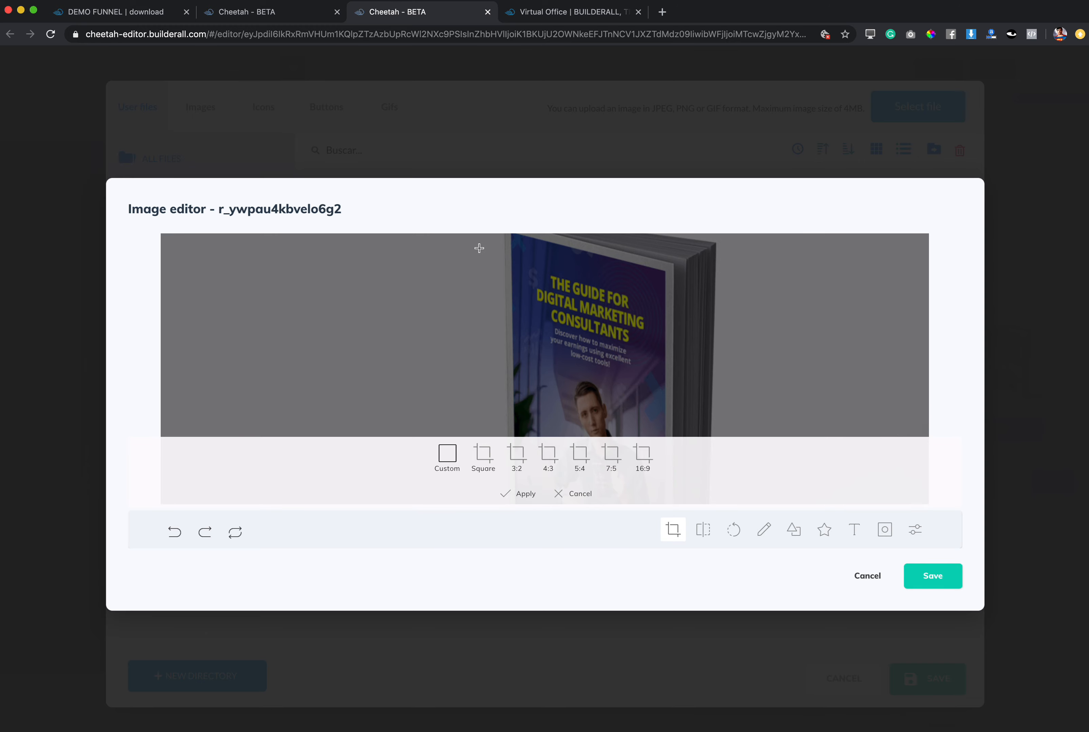
drag(477, 239, 762, 416)
drag(767, 309, 824, 437)
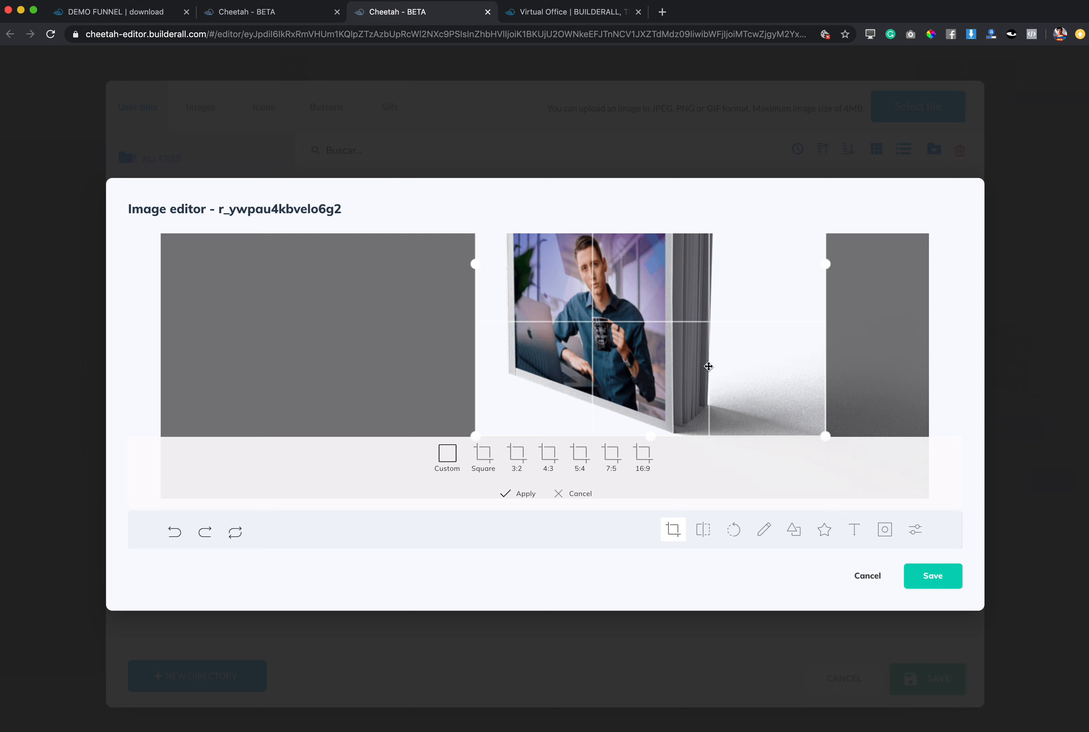
drag(829, 241, 825, 214)
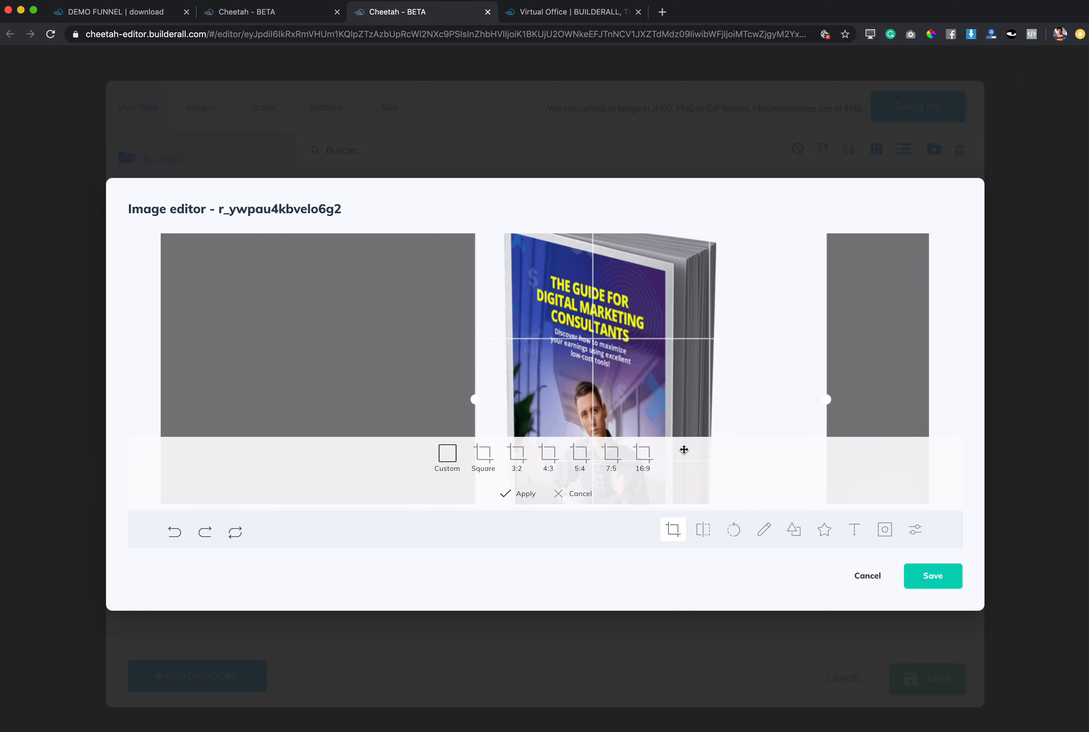
click(524, 493)
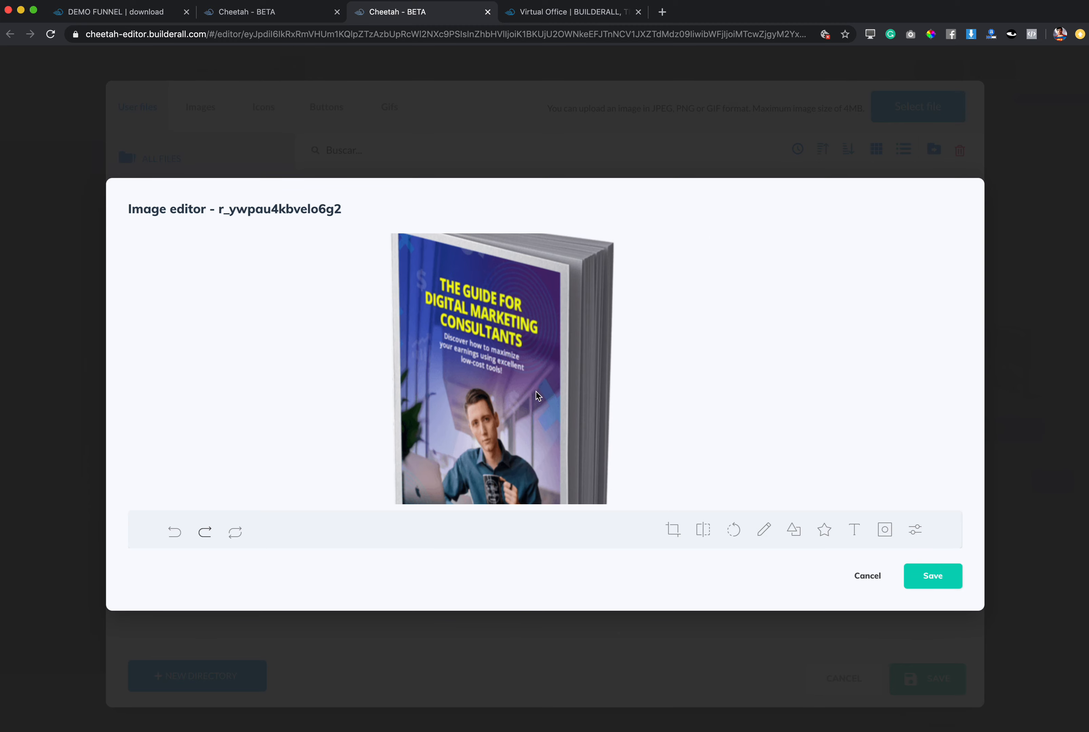
click(930, 587)
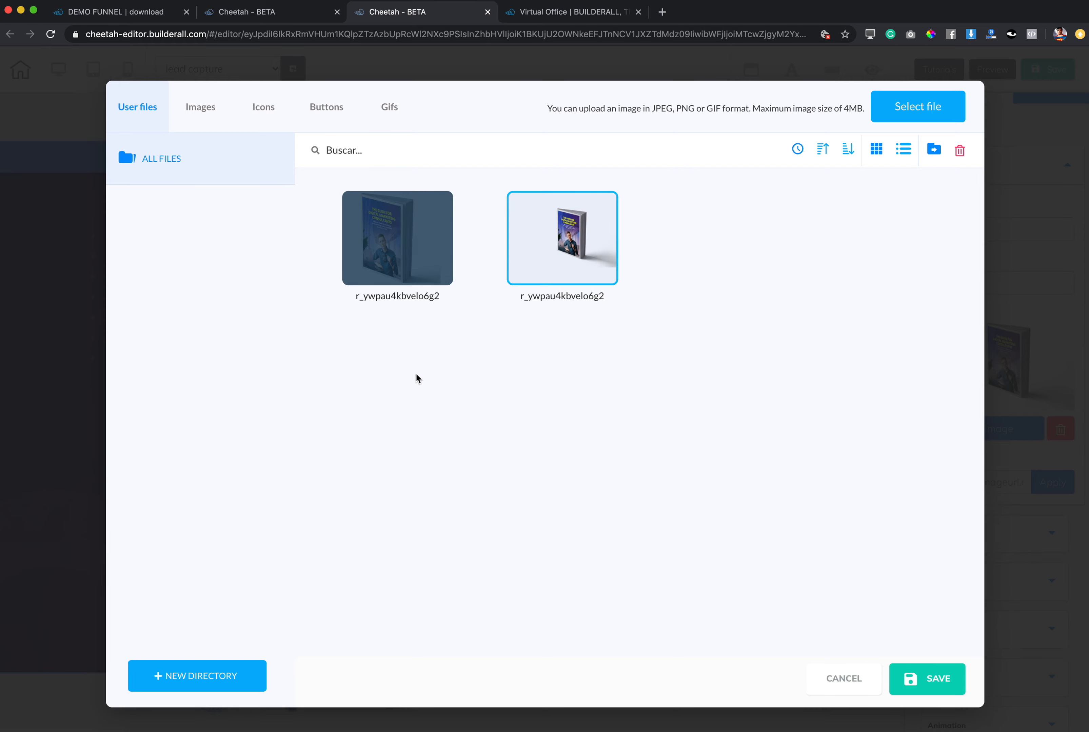
click(441, 271)
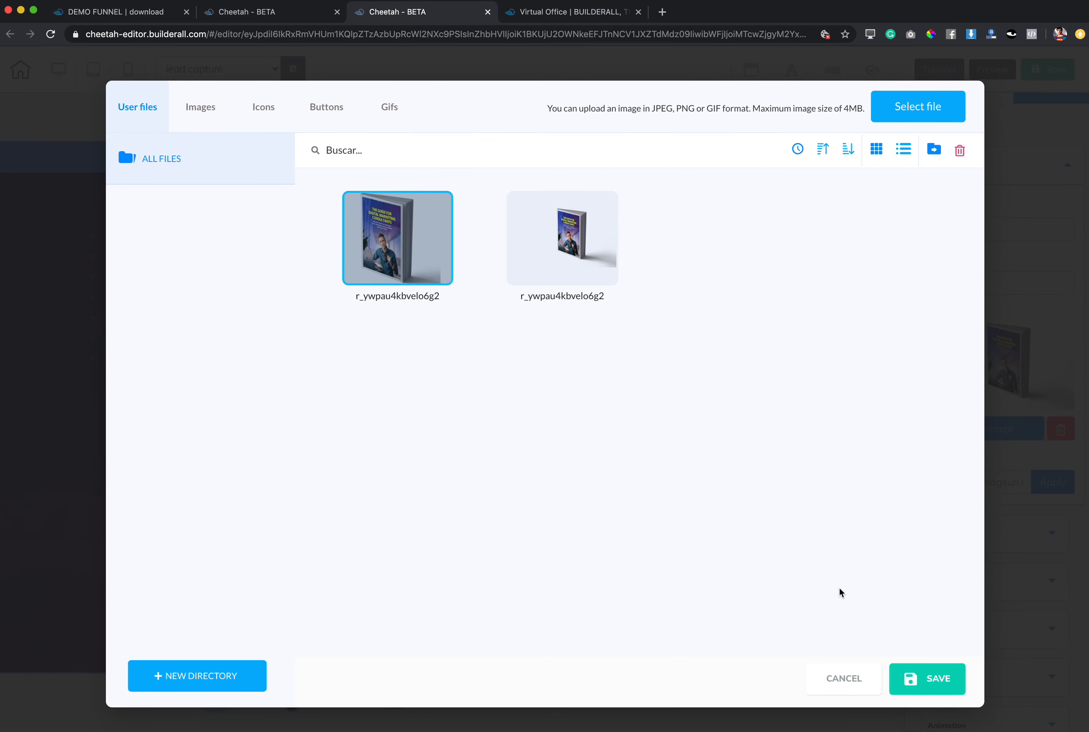
click(942, 679)
Enlarge the book image to nearly the full height of the purple section and place it to the right of the headline text.
drag(650, 455, 611, 462)
drag(695, 383, 676, 327)
drag(826, 546, 918, 668)
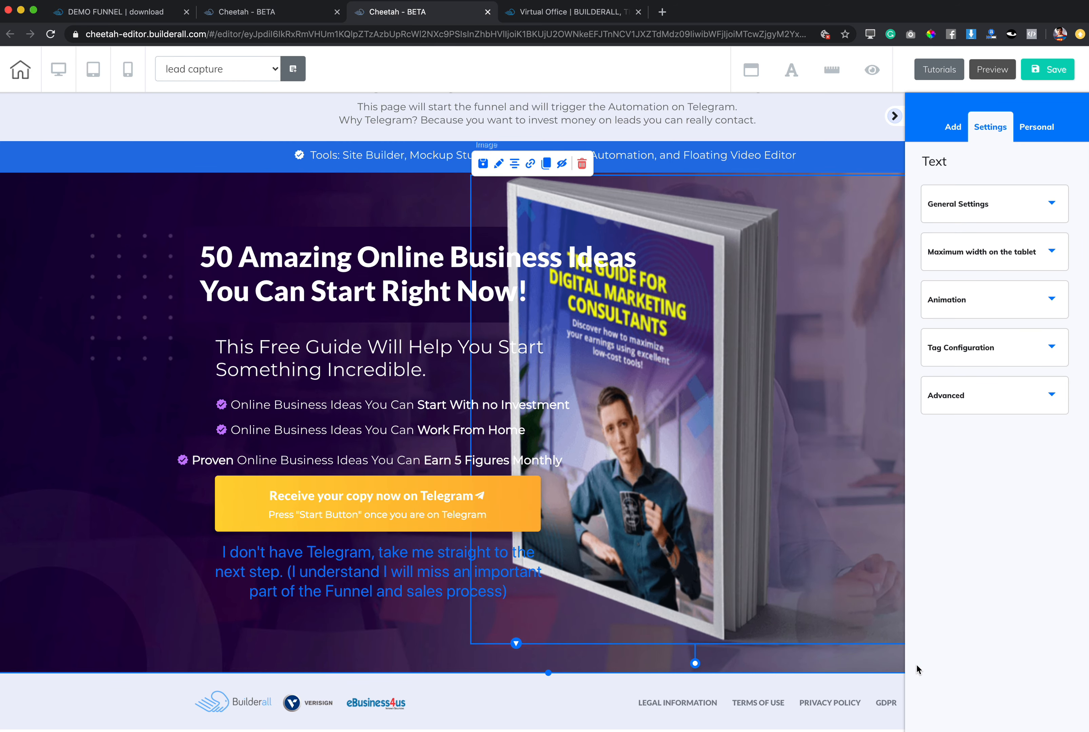
drag(675, 441, 791, 454)
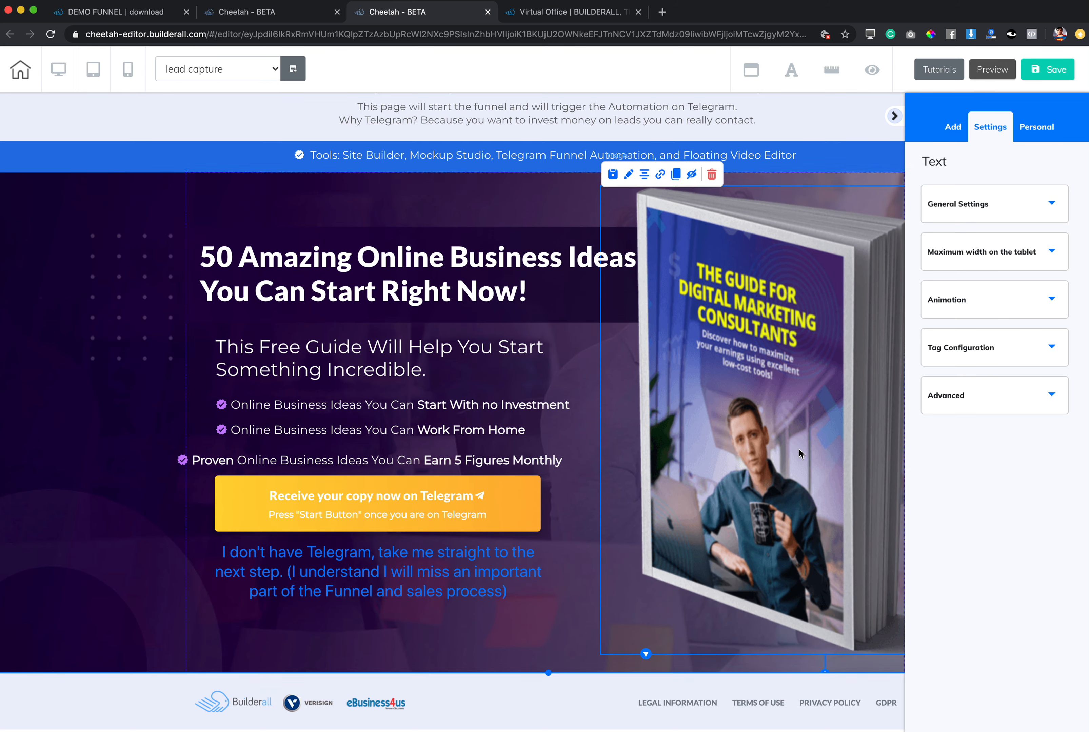
click(894, 117)
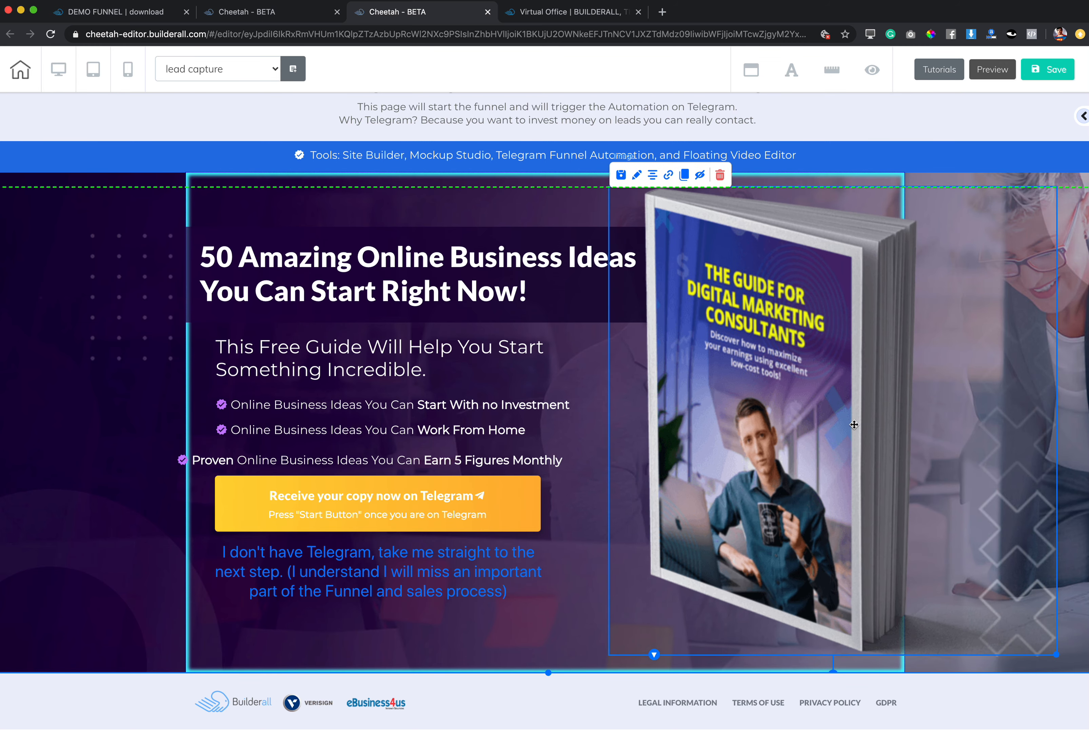
double_click(118, 264)
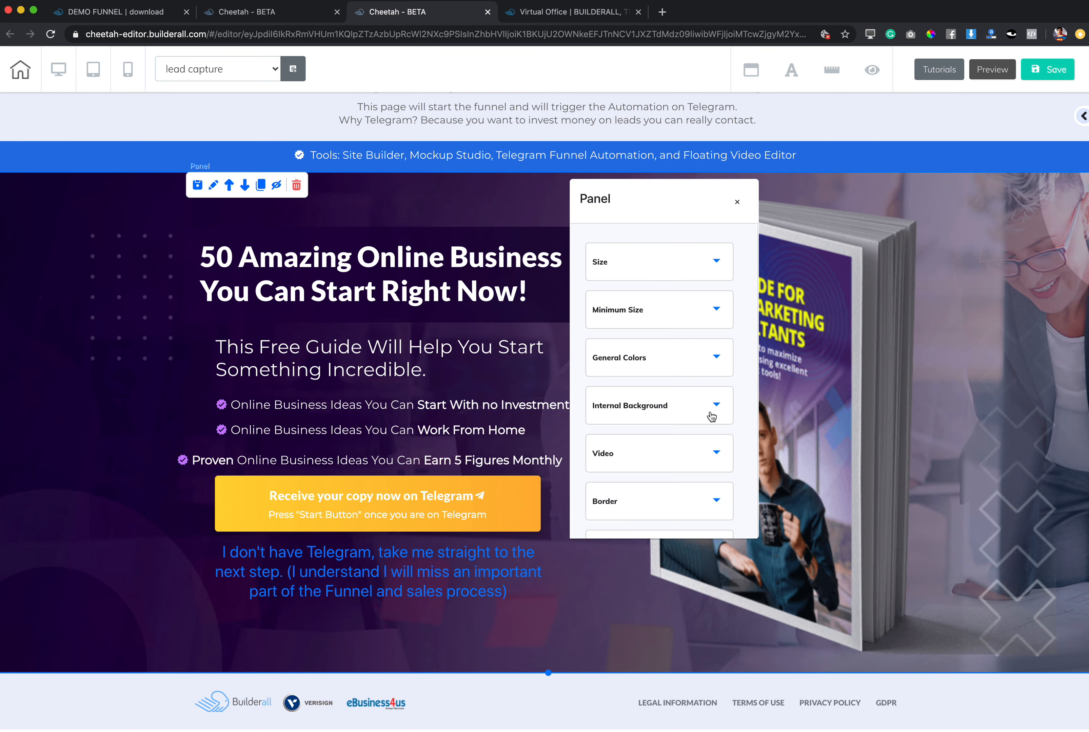
click(741, 204)
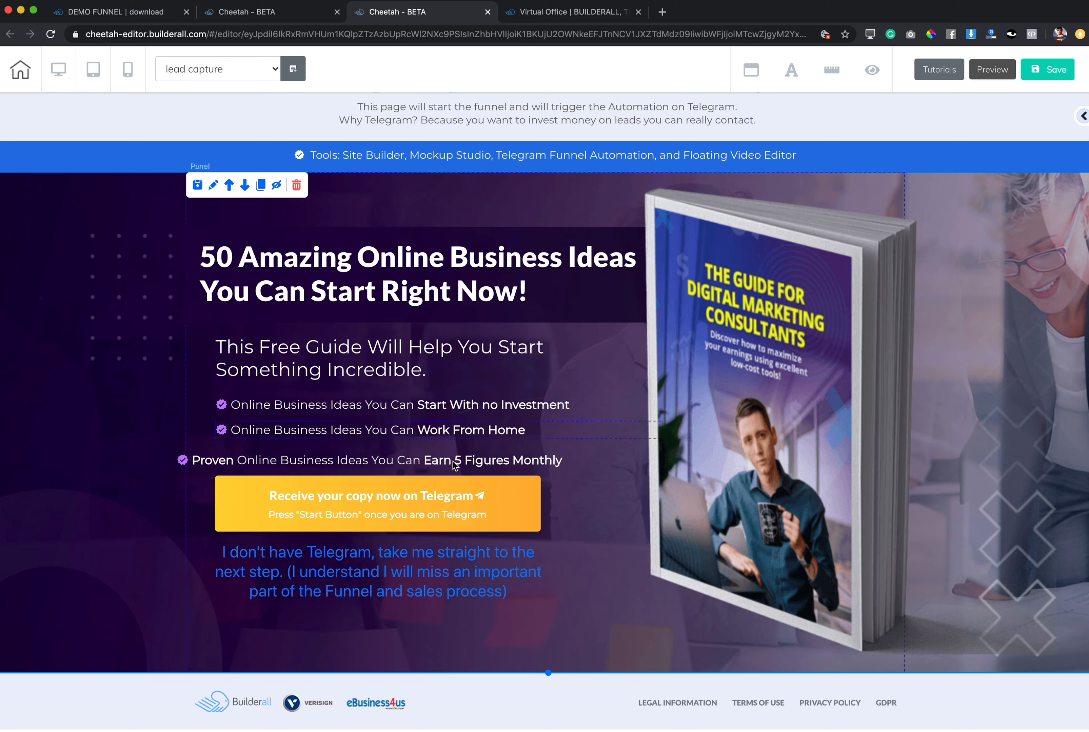
Move the "Proven Online Business Ideas" line back into alignment with the two bullet lines above it.
scroll(880, 562, up, 2)
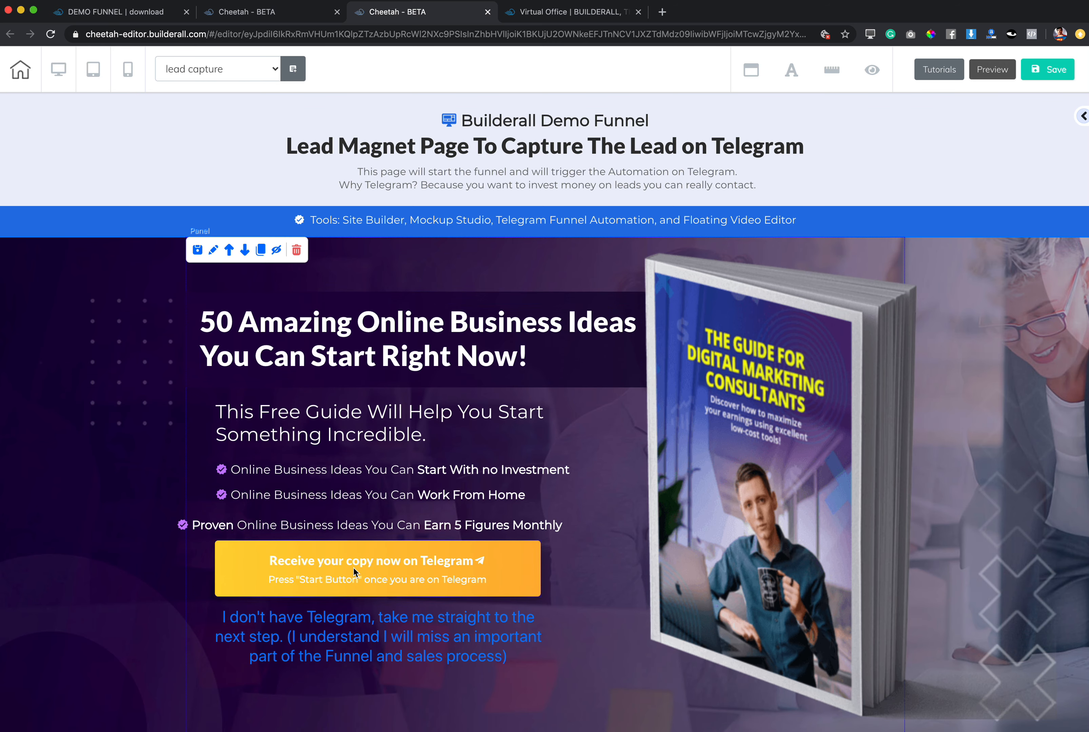
drag(338, 524, 376, 523)
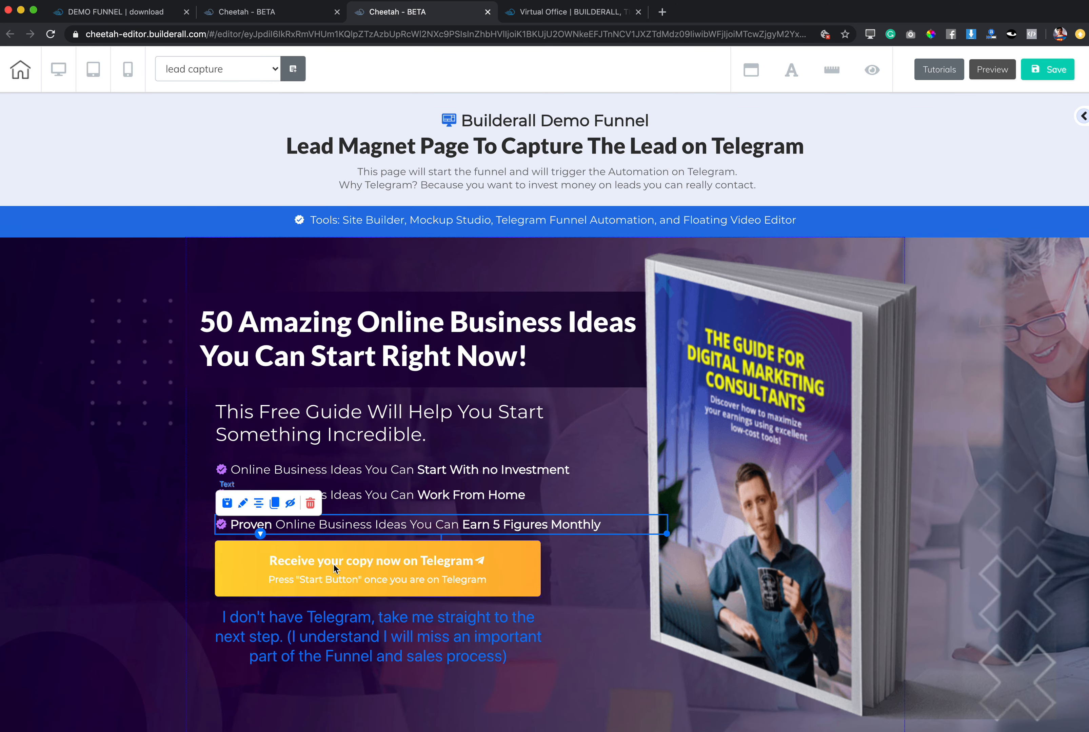
click(364, 574)
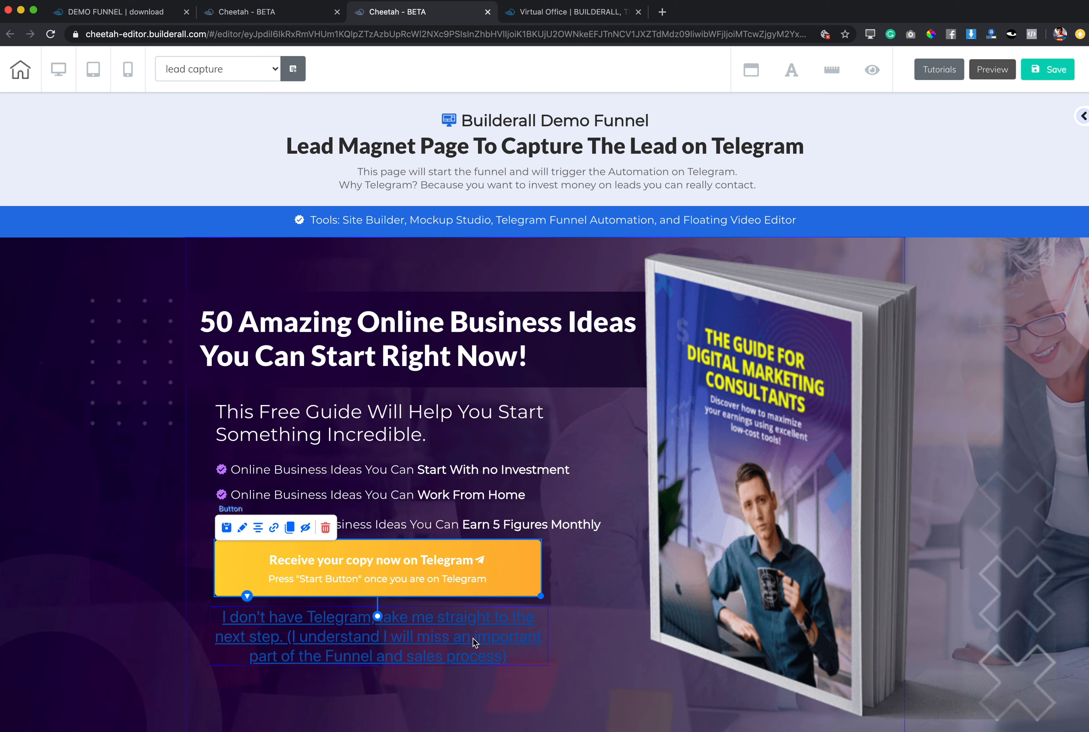
double_click(102, 608)
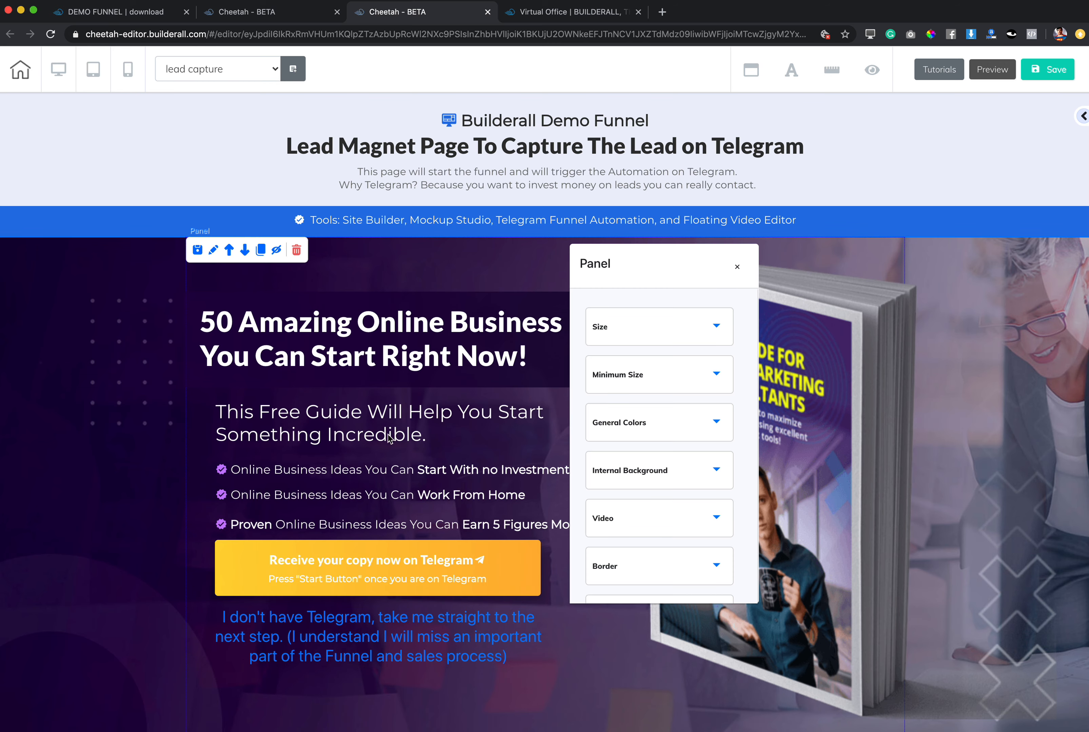
click(738, 268)
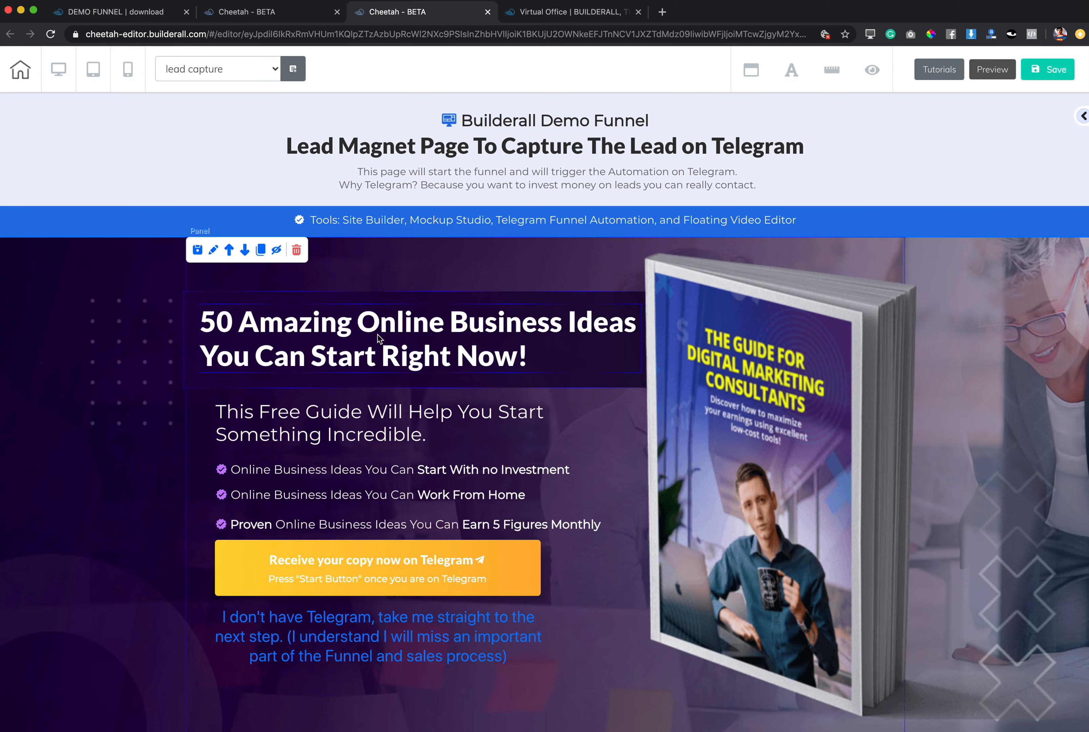
Replace the headline "50 Amazing Online Business Ideas You Can Start Right Now!" with "Ediot the content the way you want".
double_click(368, 348)
drag(528, 355, 212, 324)
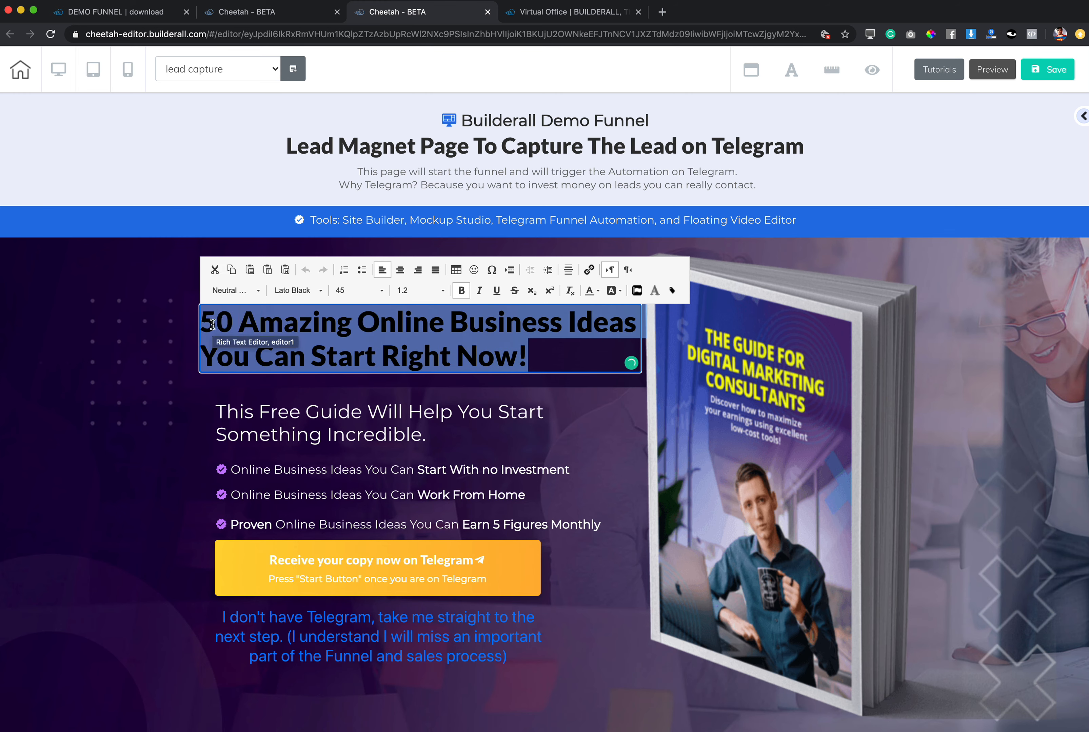
text(Ediot the cont)
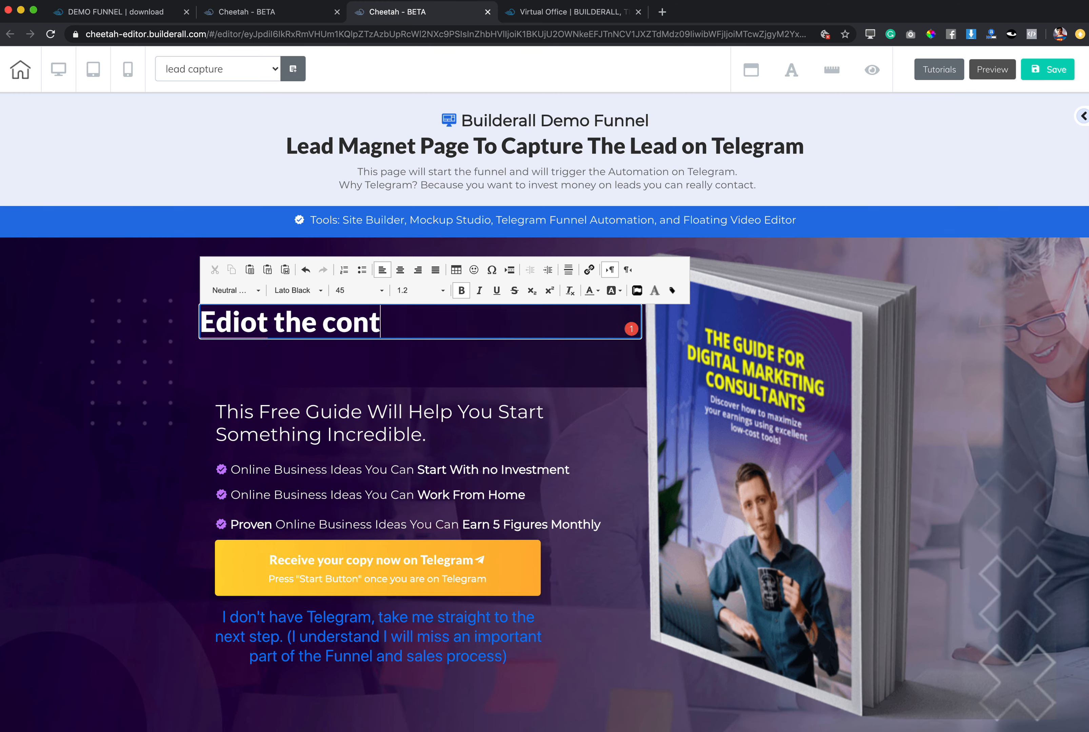
text(ent the way you want)
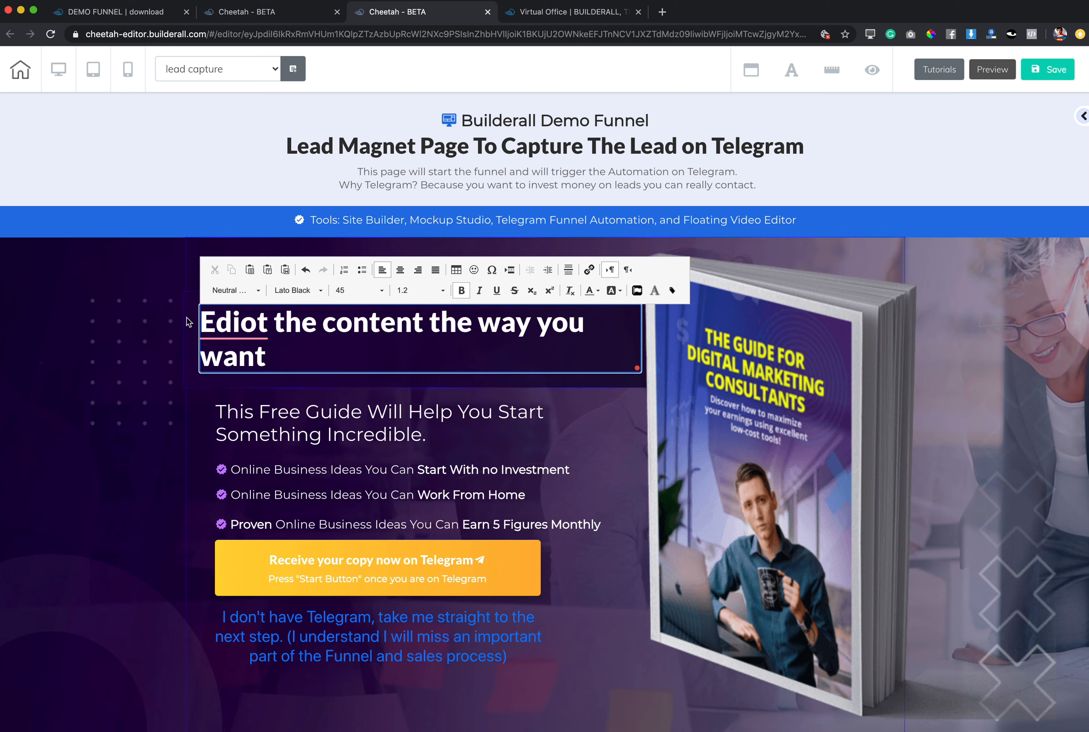
Correct the misspelled "Ediot" in the headline to "Edit" and move the headline slightly lower within its dark band.
mouse_move(249, 323)
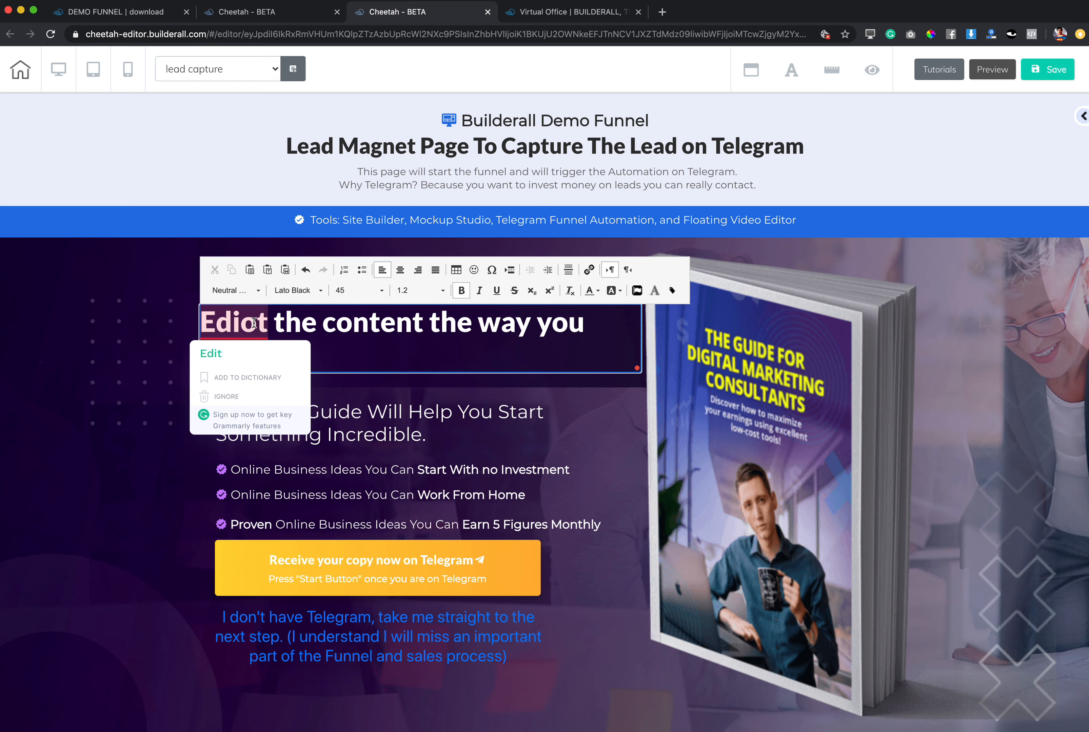
click(211, 353)
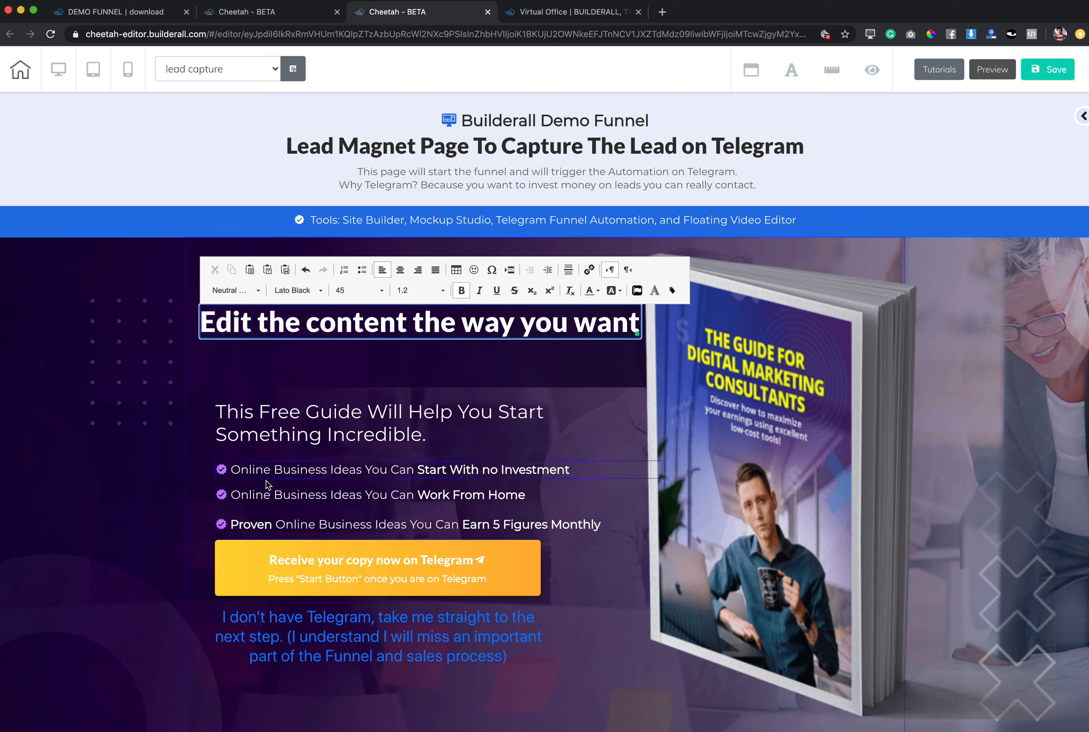
drag(386, 330, 385, 341)
click(141, 337)
drag(320, 322, 319, 336)
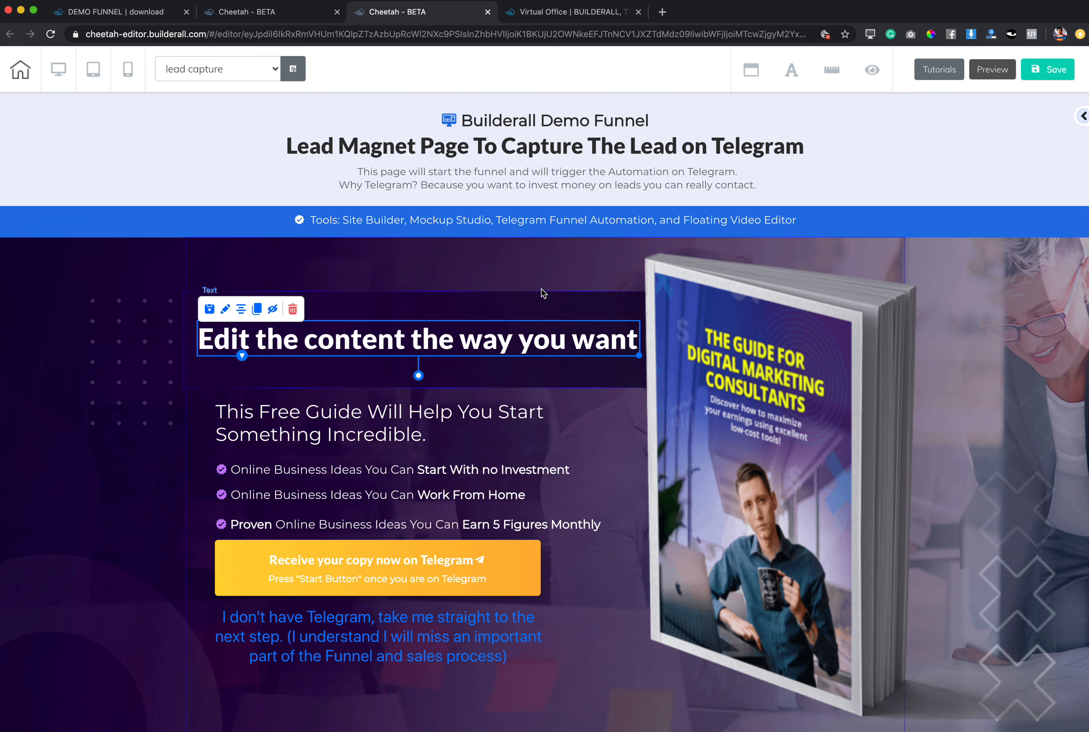
click(75, 414)
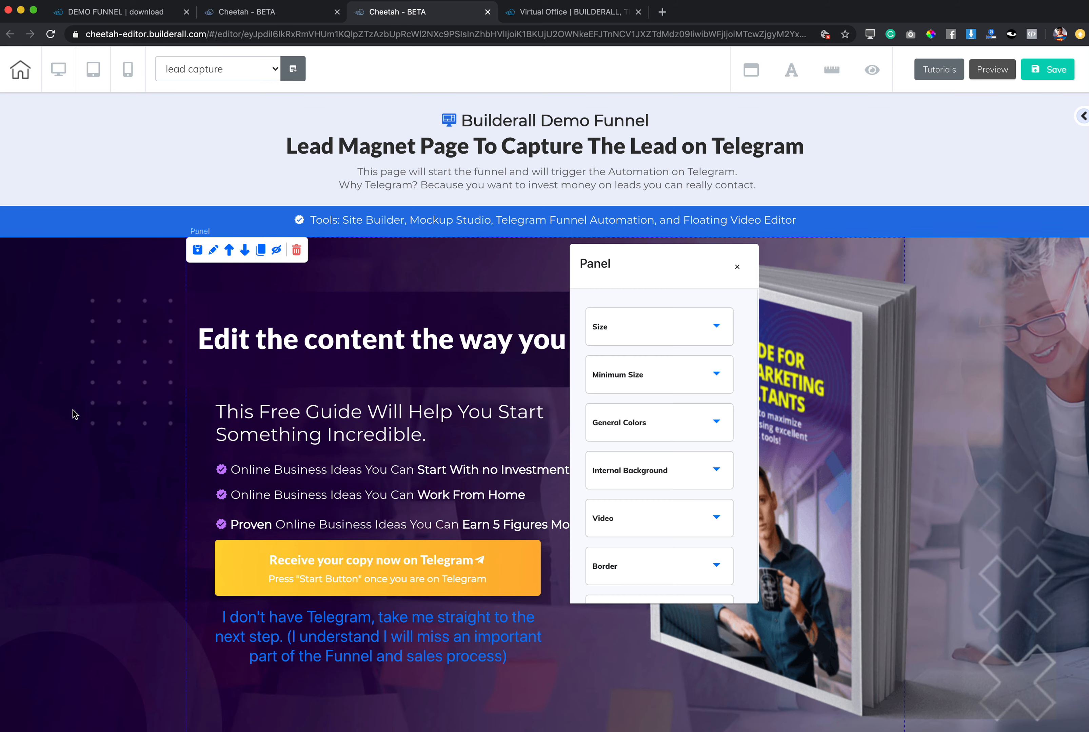
click(737, 267)
Shift the bullet lines under the subheading horizontally, select all three together and align them vertically.
drag(254, 476, 273, 518)
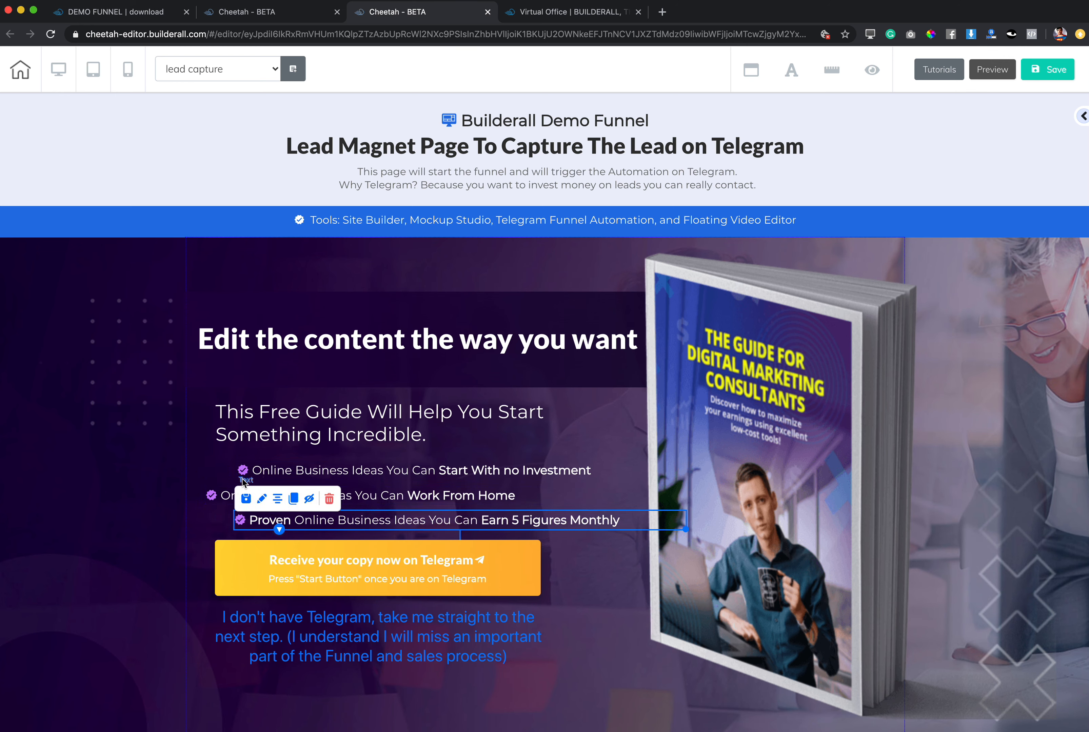
drag(255, 476, 239, 474)
drag(270, 521, 258, 522)
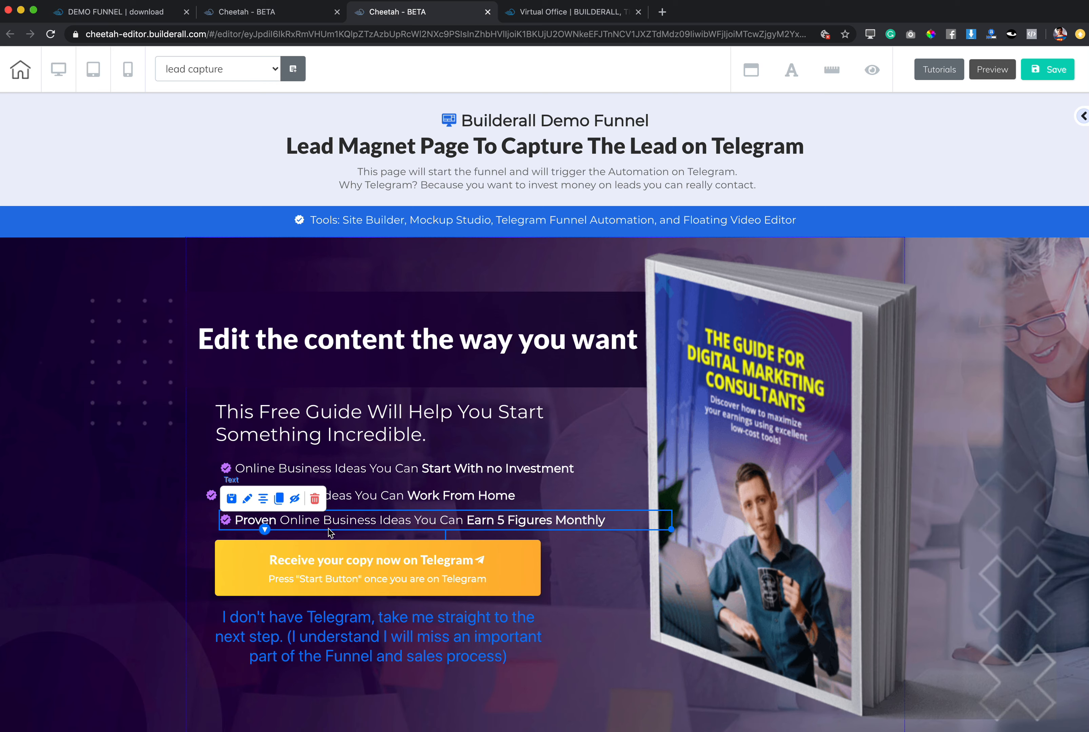
click(342, 500)
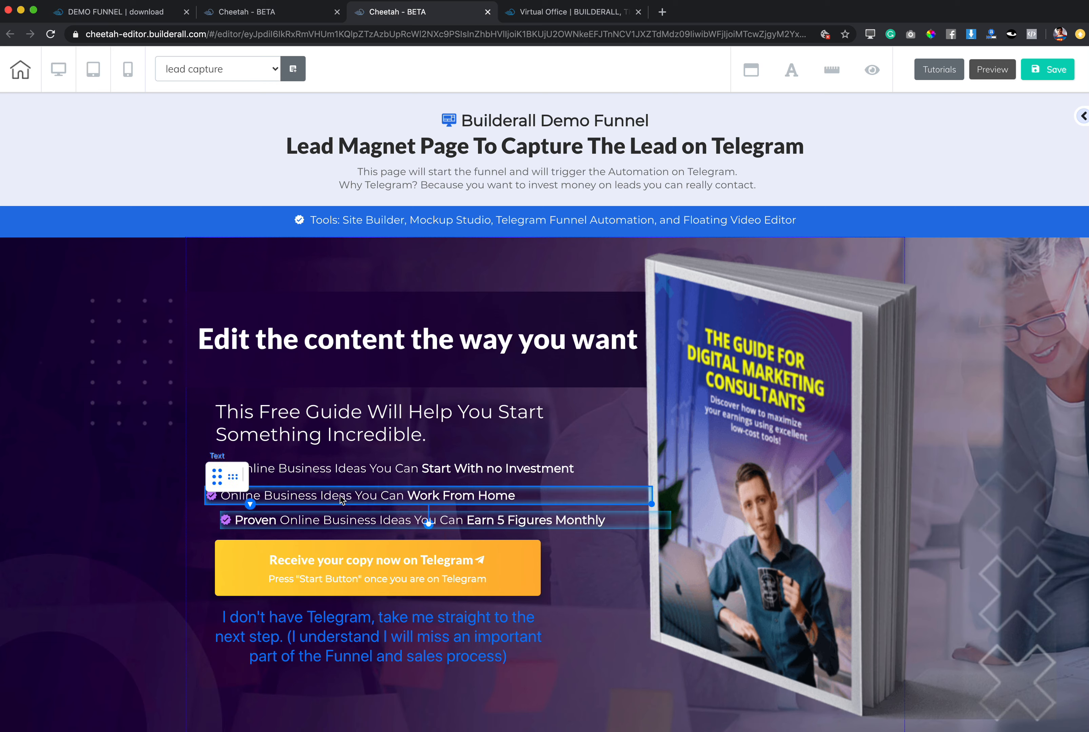
click(334, 476)
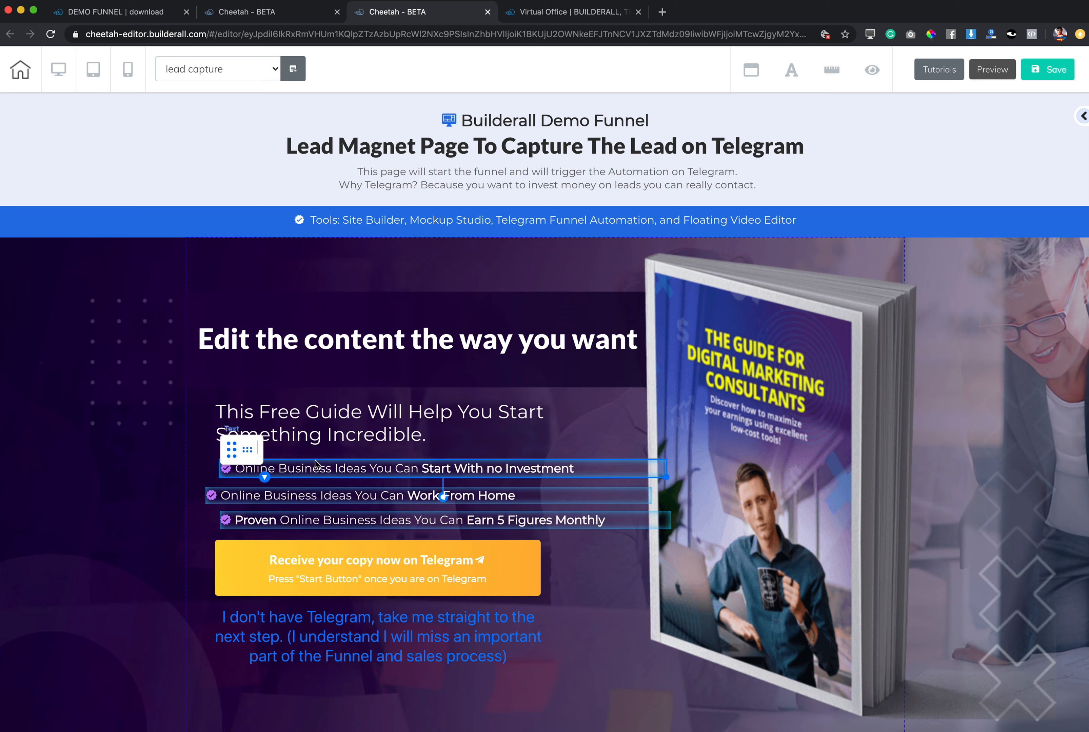
click(231, 452)
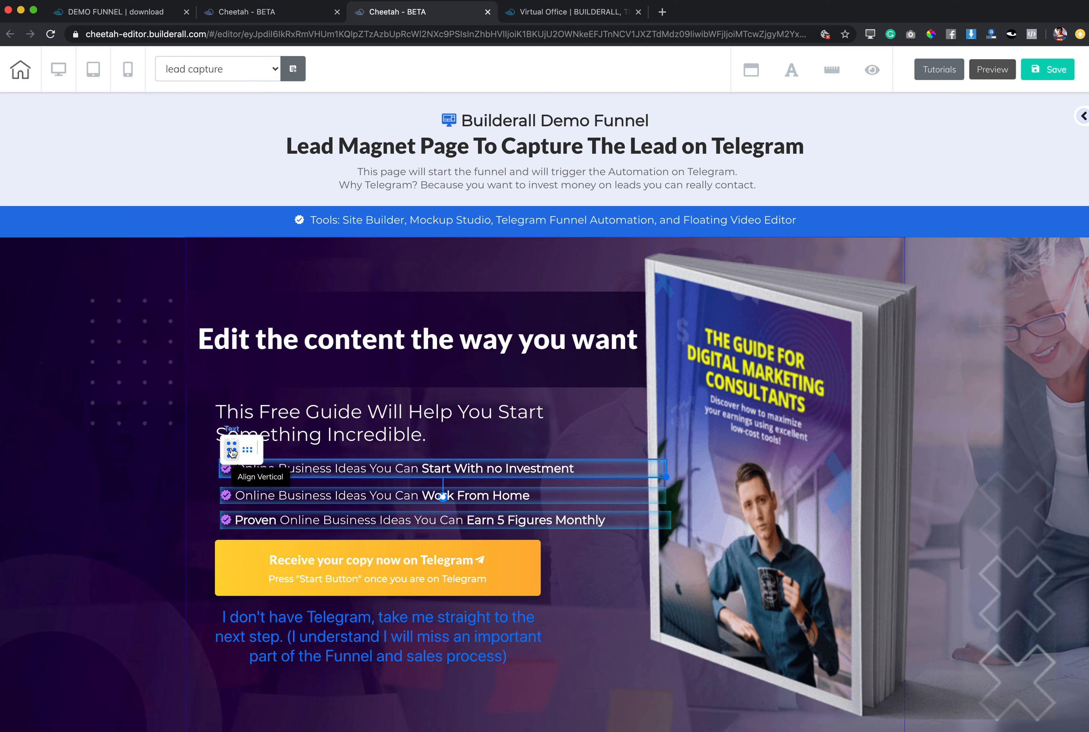
double_click(177, 460)
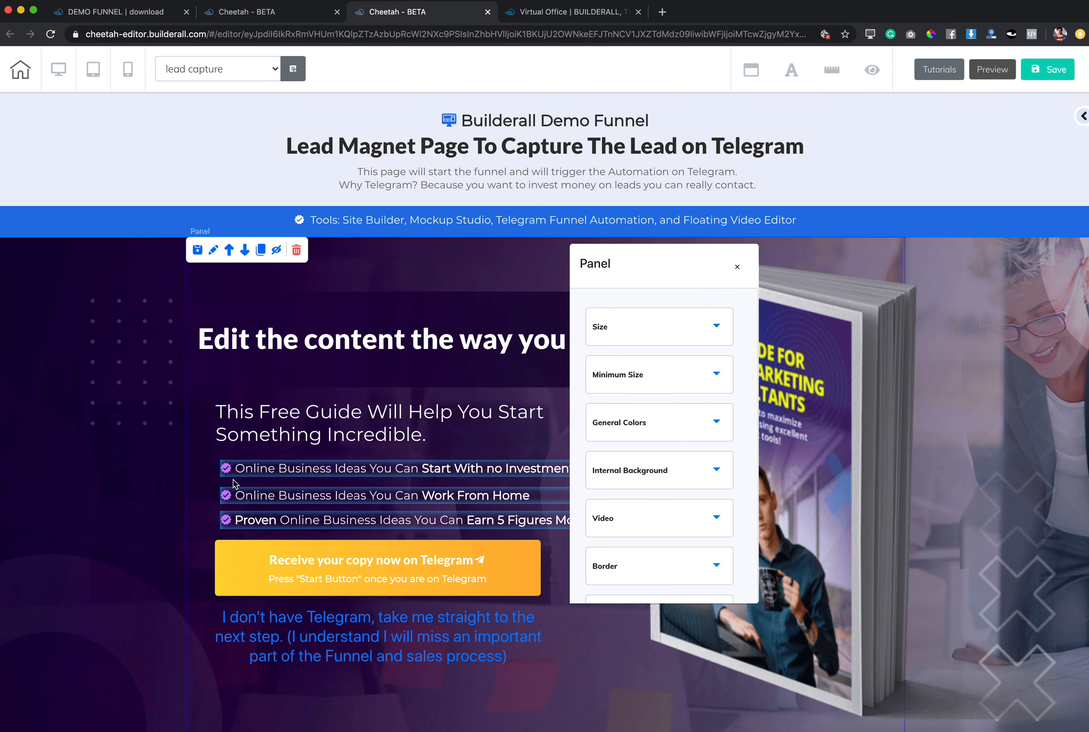
Move the three aligned bullet lines together slightly up and left, in line with the subheading above them.
mouse_move(243, 476)
mouse_down()
mouse_move(234, 467)
mouse_move(229, 493)
mouse_move(236, 472)
mouse_up()
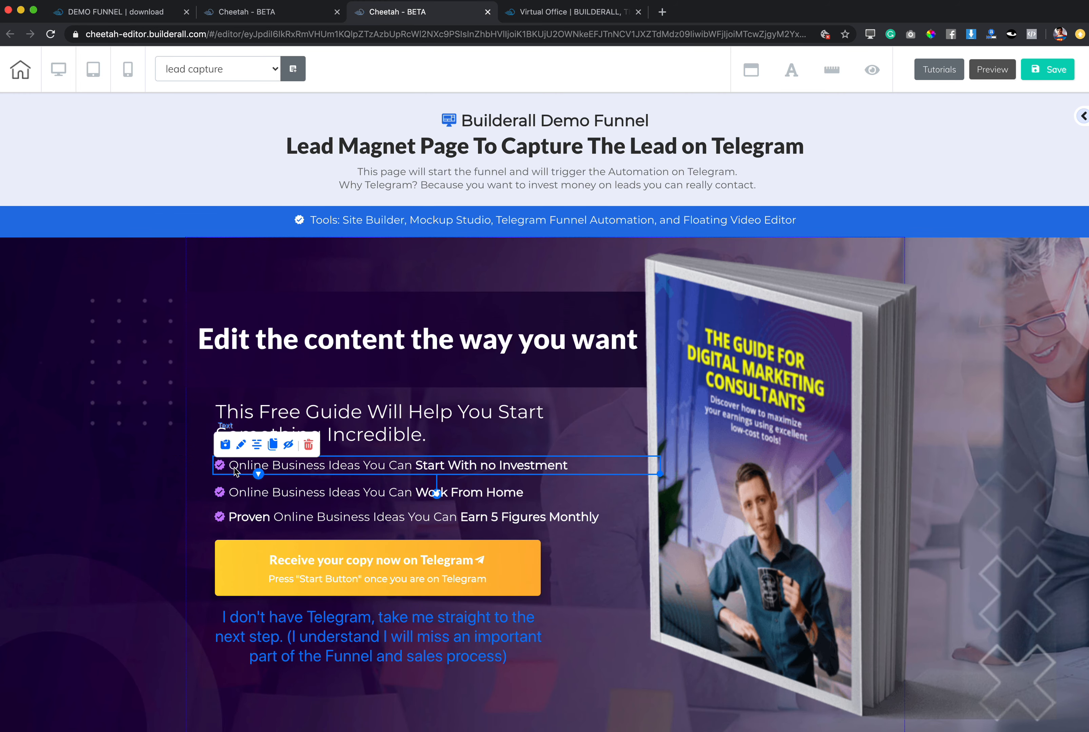
double_click(159, 469)
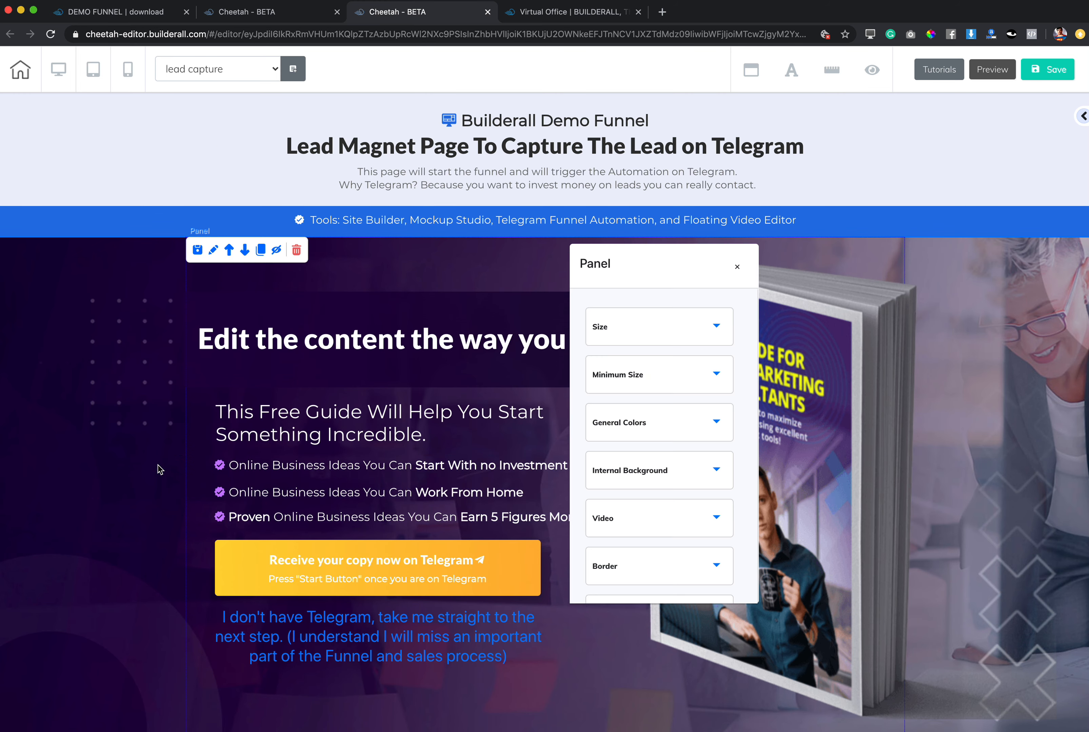
click(739, 269)
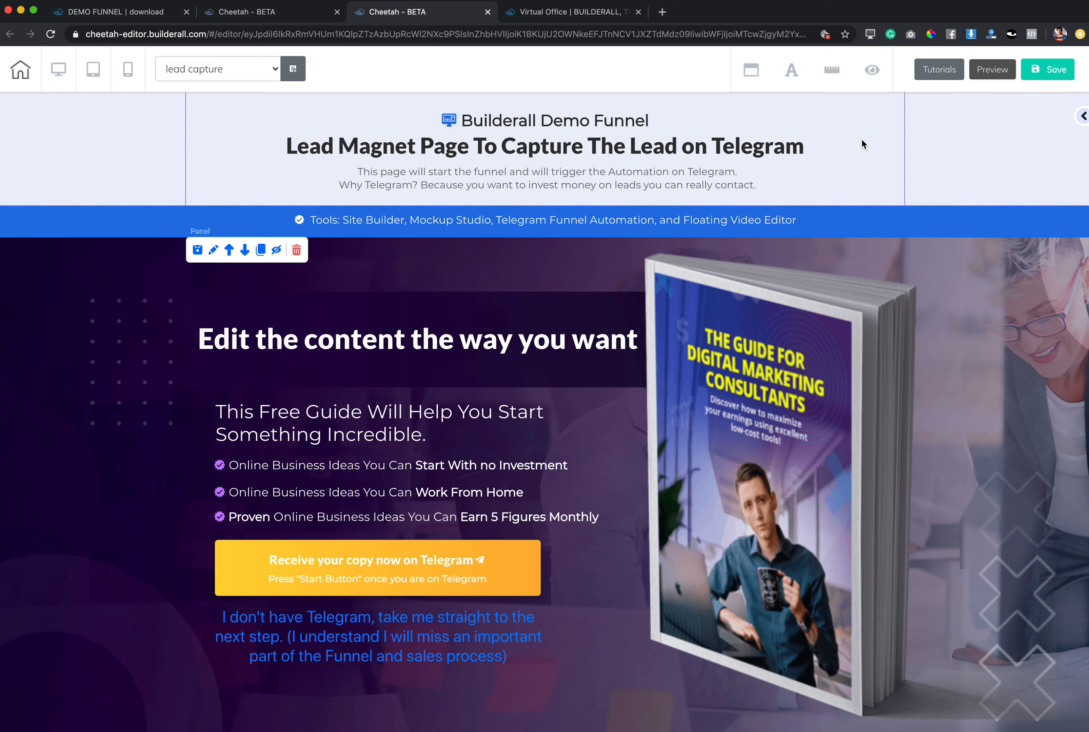
Delete the "Builderall Demo Funnel" header panel above the blue Tools strip and confirm the deletion.
double_click(217, 146)
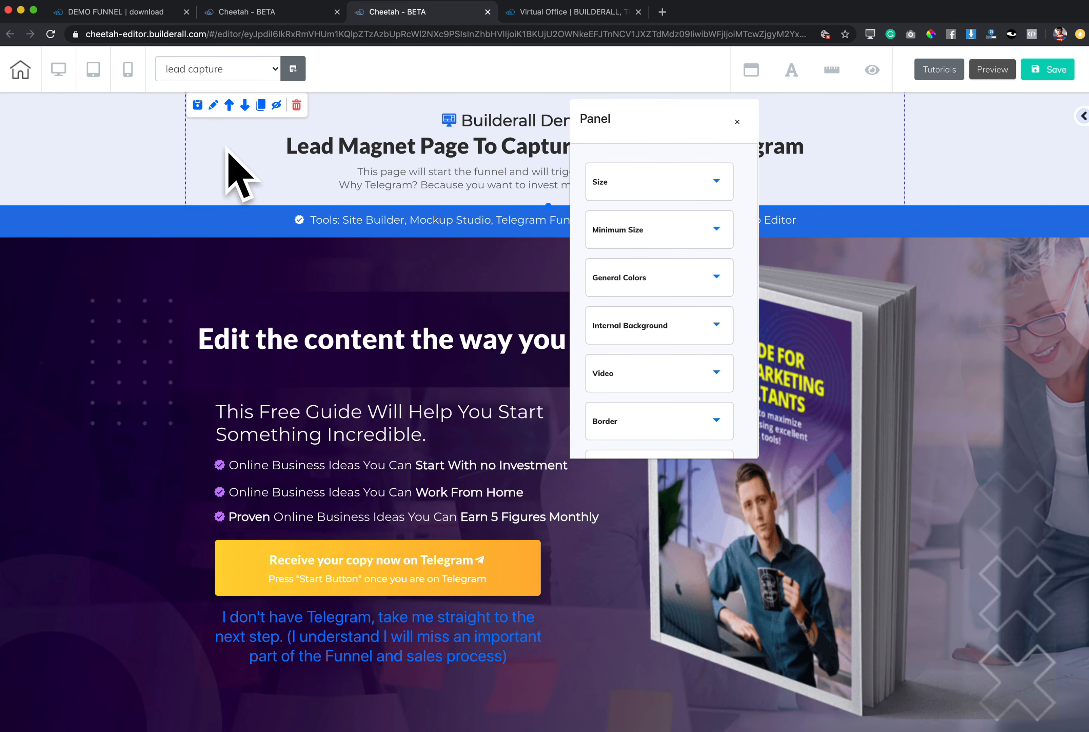
click(297, 106)
click(740, 123)
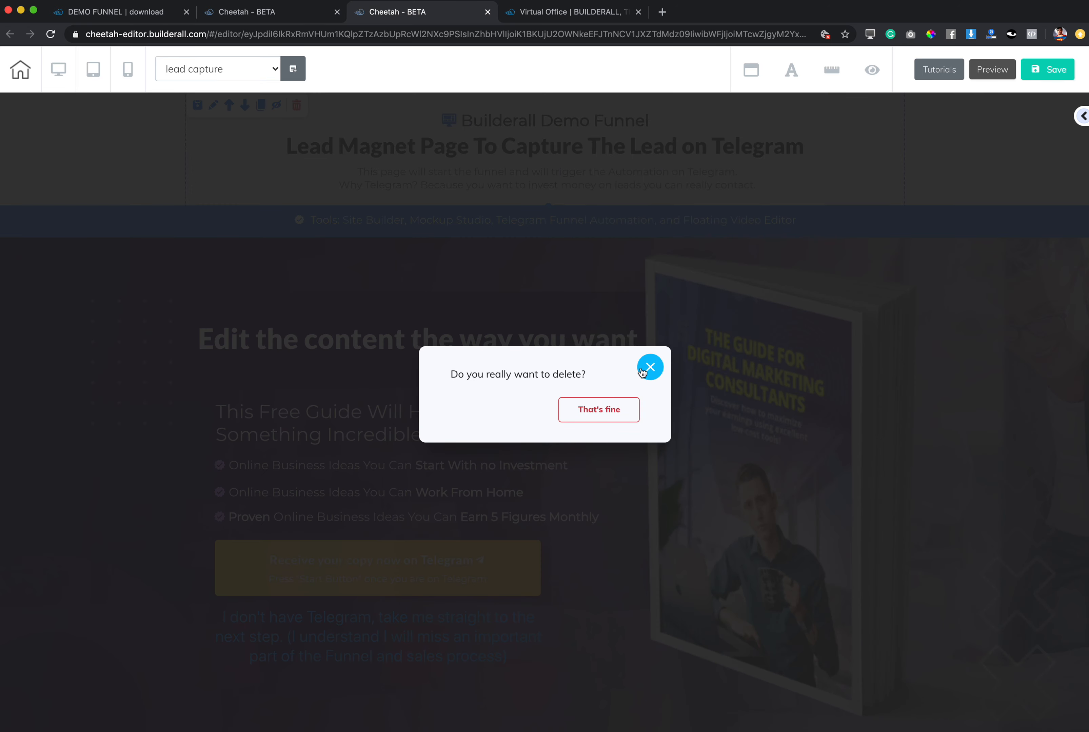
click(617, 410)
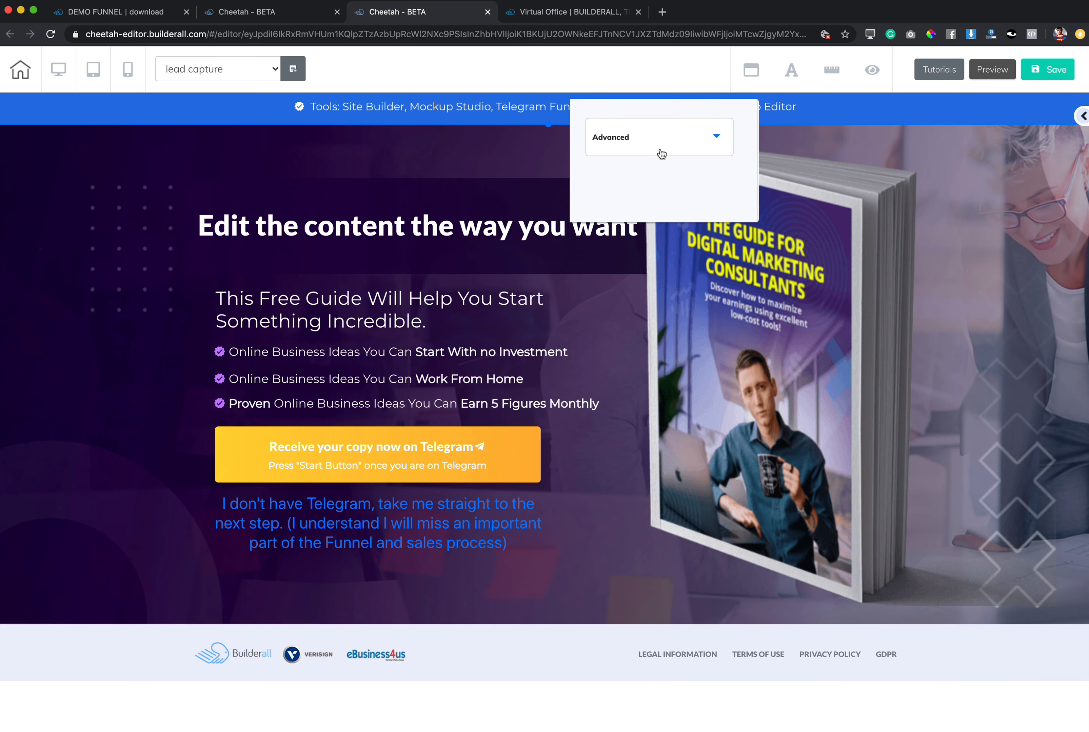
click(942, 202)
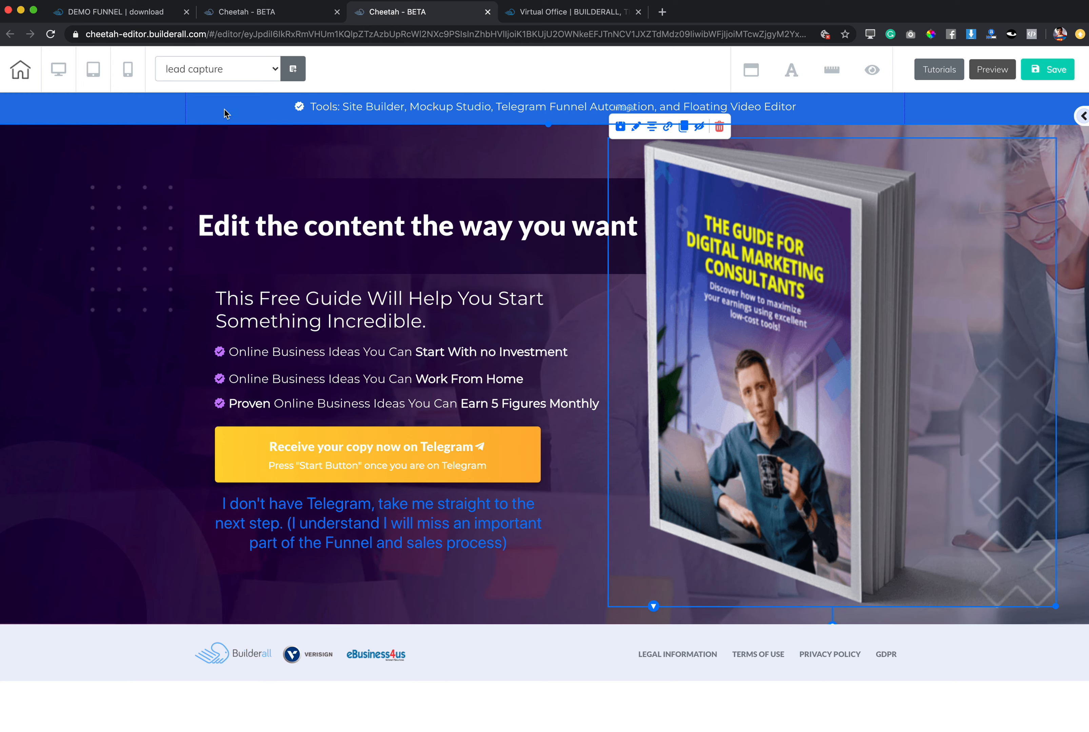
Nudge the Tools line, headline, subheading, yellow button and "I don't have Telegram" text into slightly new positions.
mouse_move(373, 105)
mouse_down()
mouse_move(281, 108)
mouse_move(366, 107)
mouse_up()
mouse_move(295, 267)
mouse_down()
mouse_move(279, 238)
mouse_move(303, 252)
mouse_up()
drag(382, 300, 381, 293)
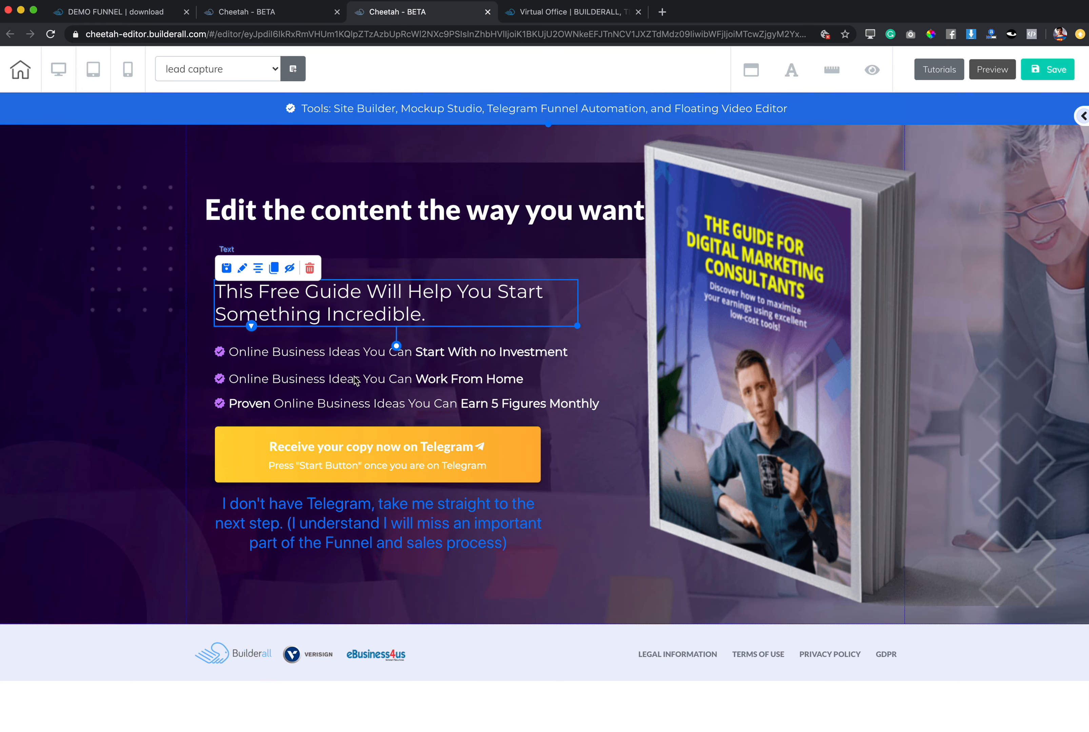
drag(355, 495, 343, 466)
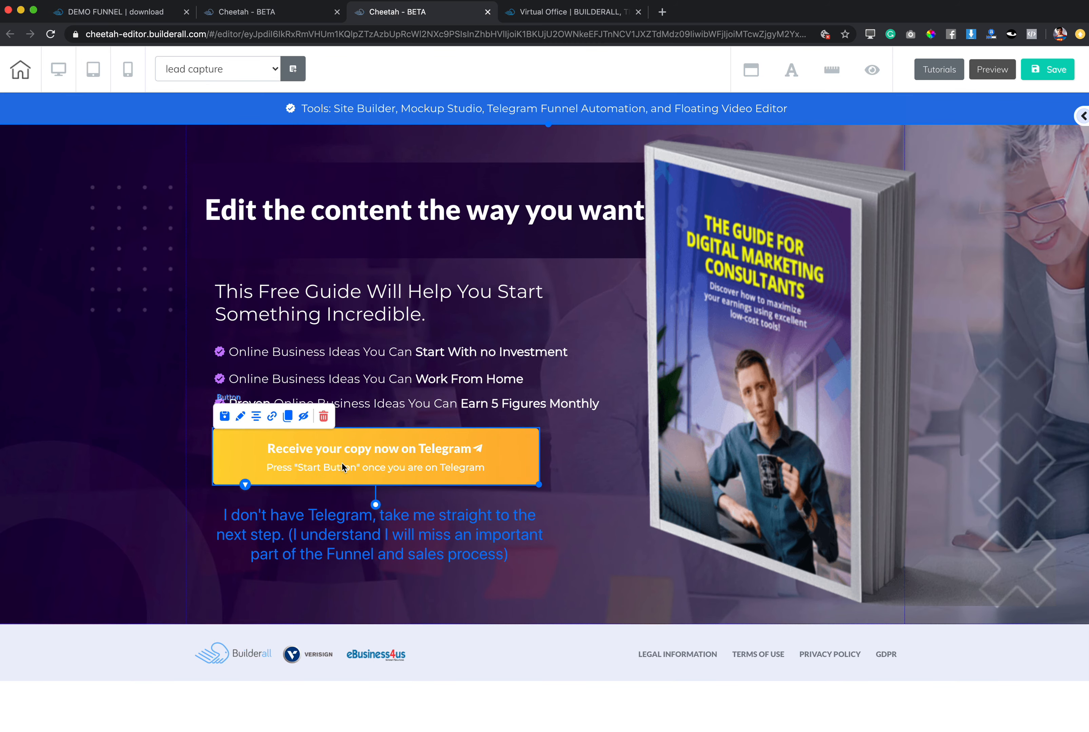
click(369, 224)
click(370, 217)
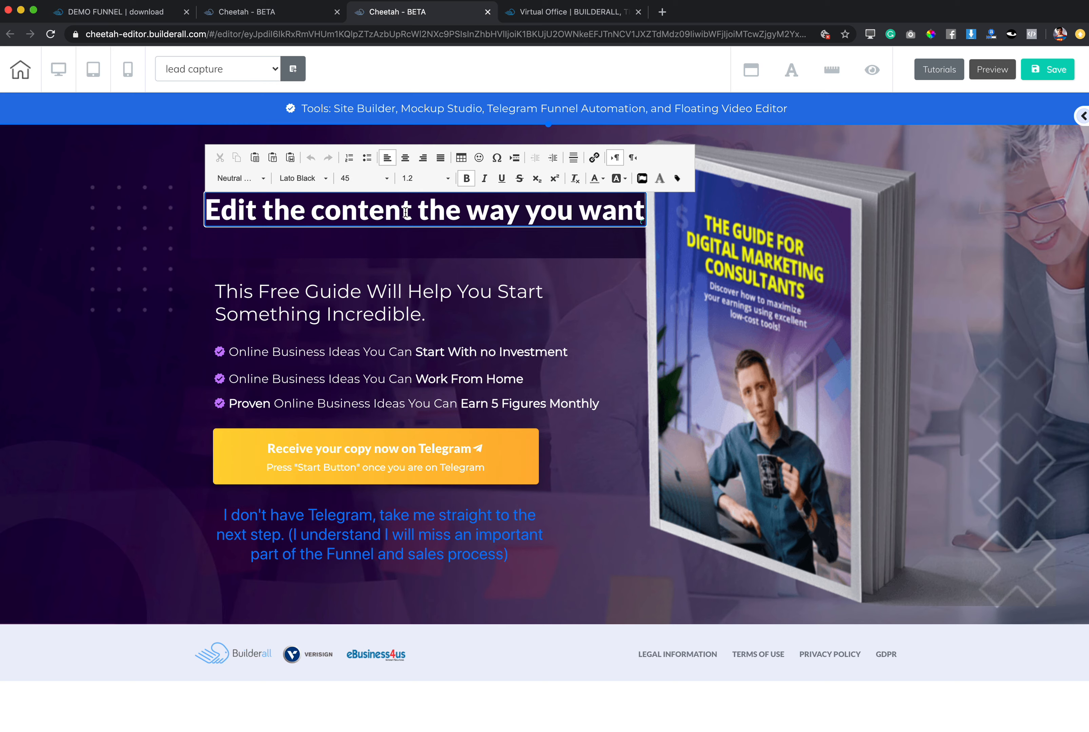
Replace the yellow button's headline text with "her, is where you edit the button".
click(379, 457)
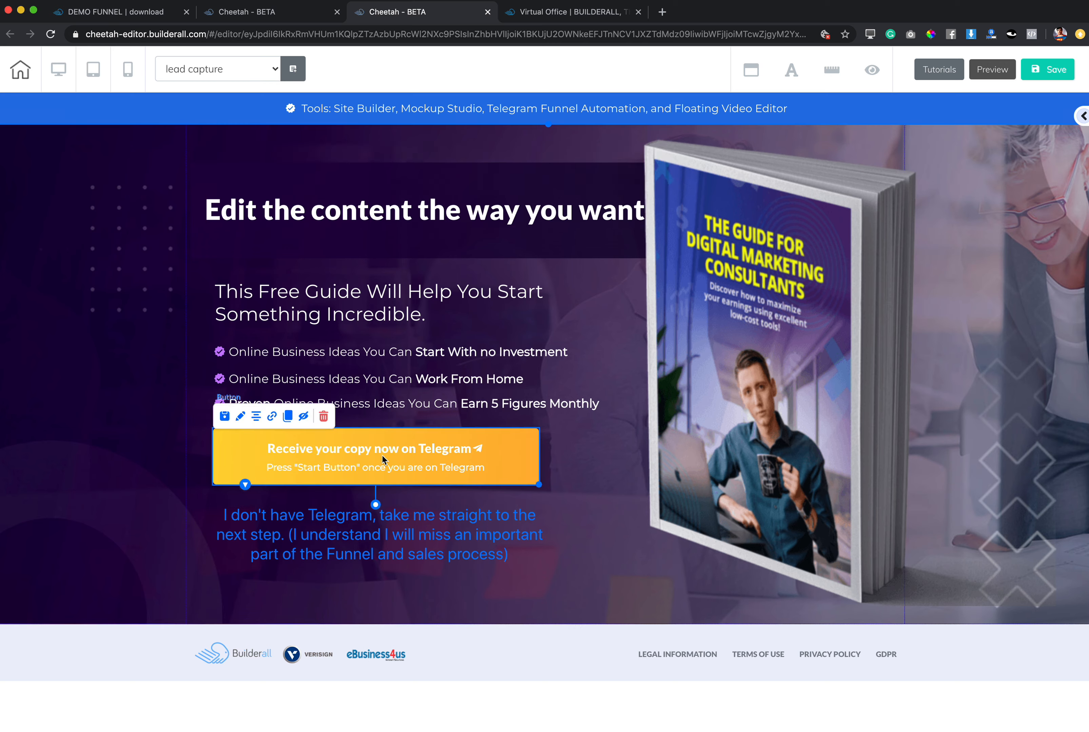
double_click(382, 455)
drag(627, 463, 738, 186)
scroll(747, 305, down, 3)
click(713, 363)
drag(671, 426, 844, 439)
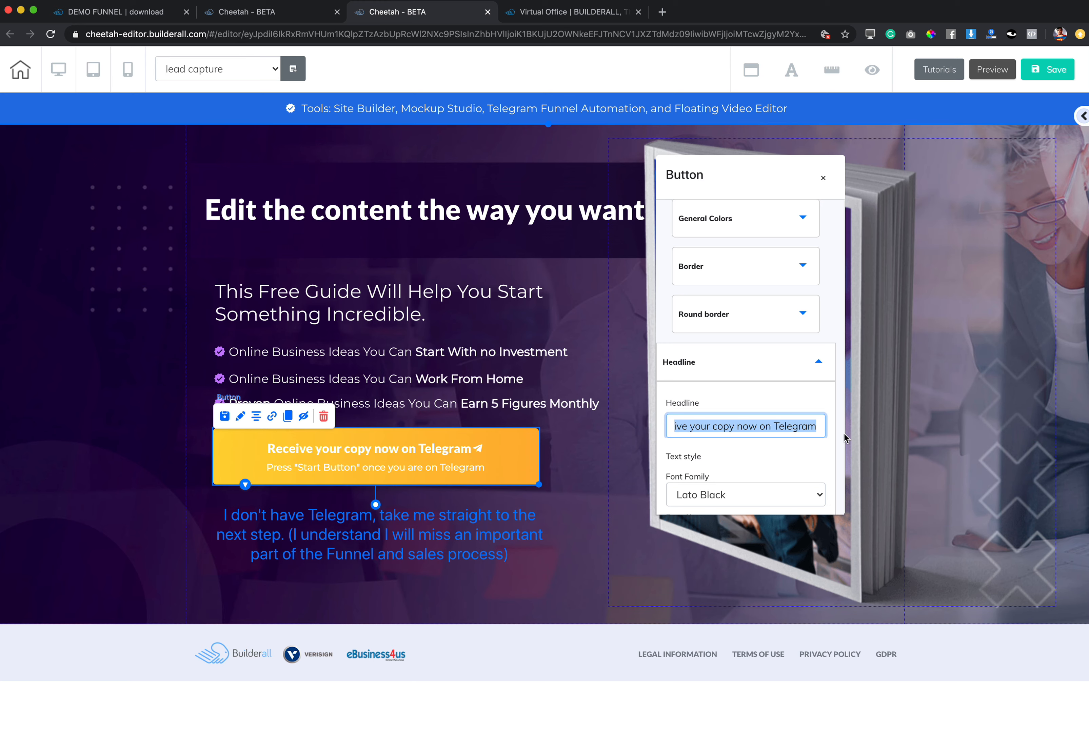
text(her, is where )
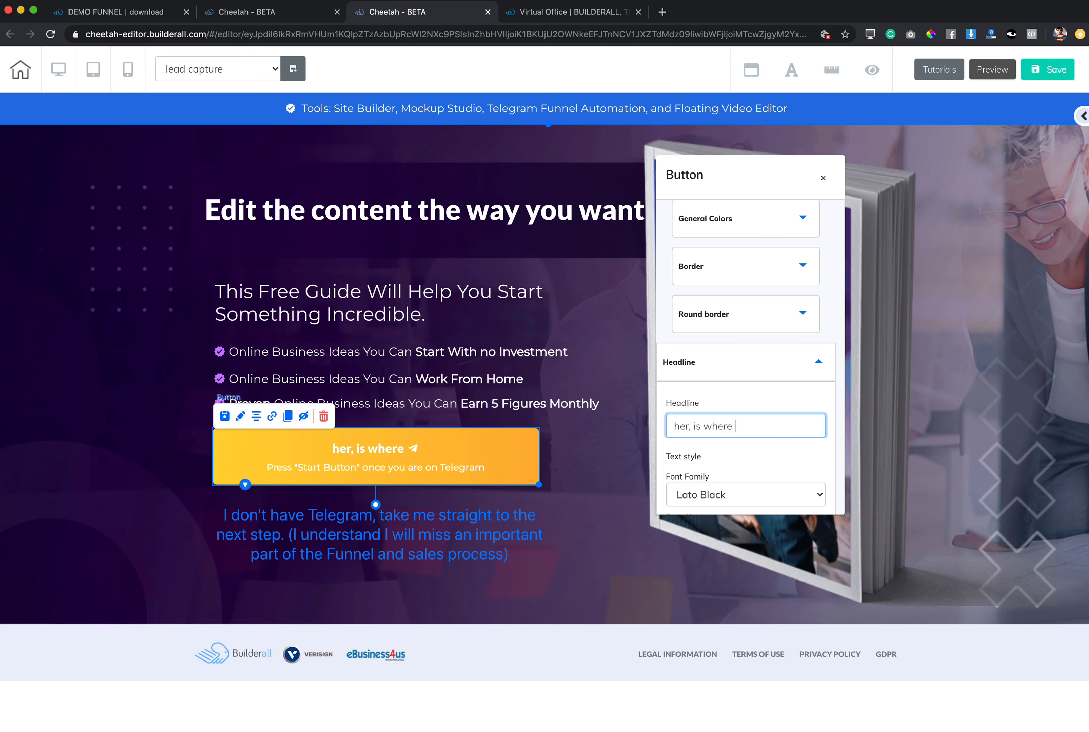
text(you edit )
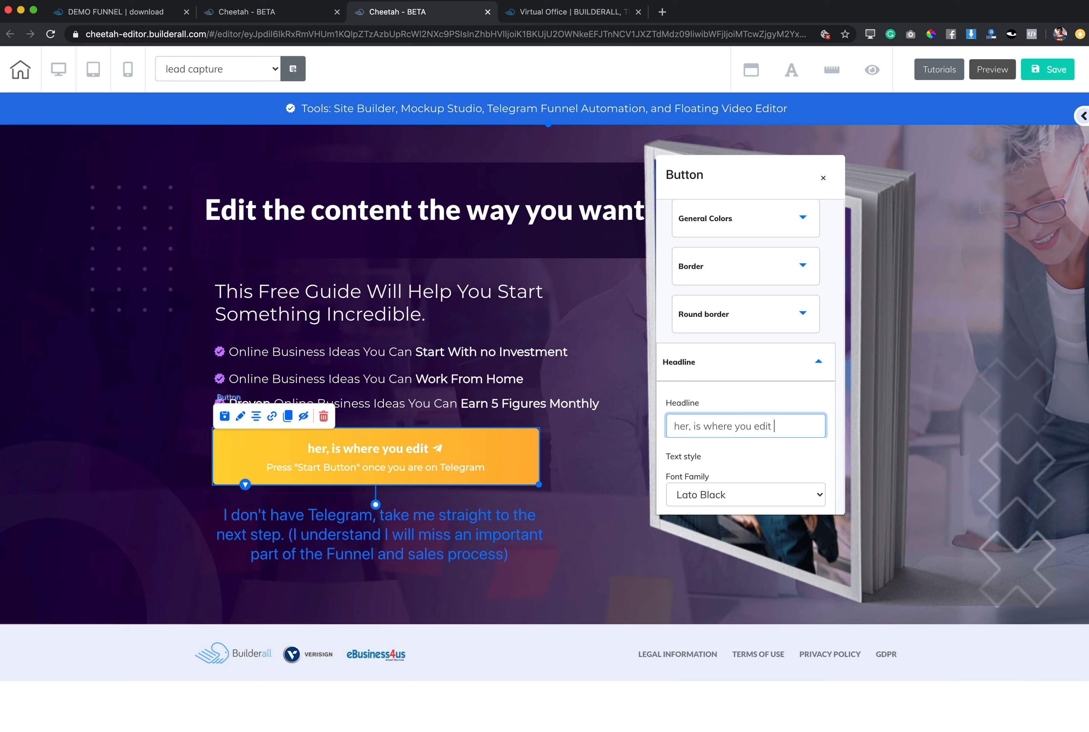
text(the button)
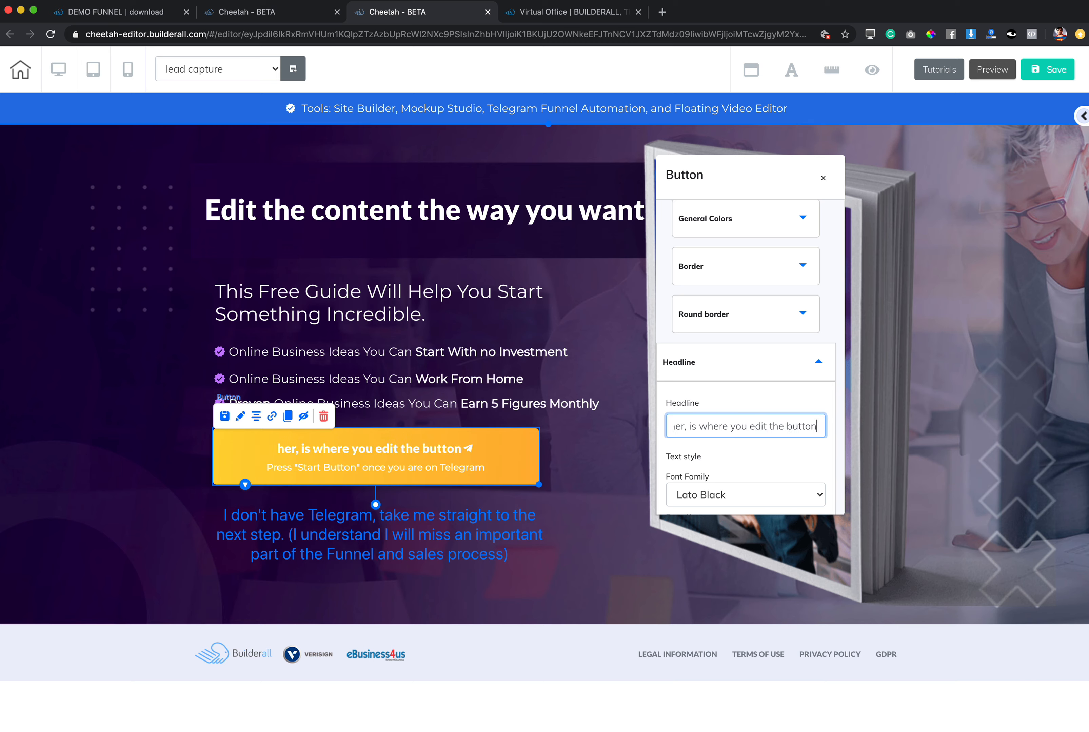
Try bright red on the yellow button's headline text, and finally recolour it dark indigo.
scroll(740, 440, down, 4)
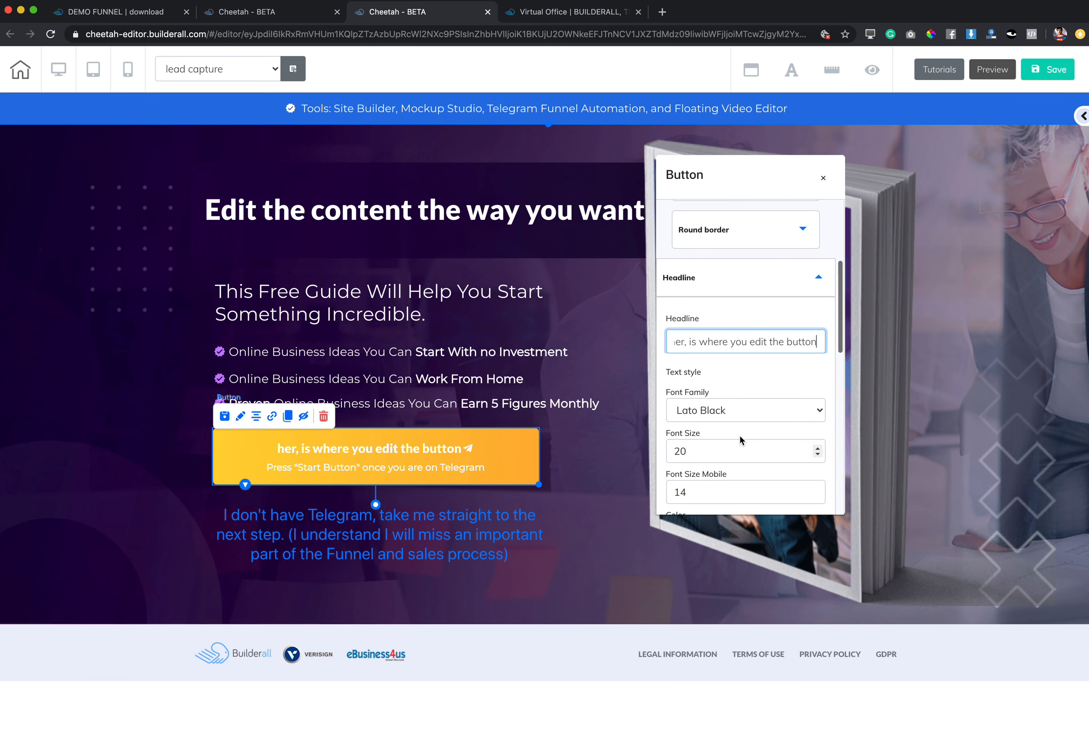
scroll(733, 372, down, 3)
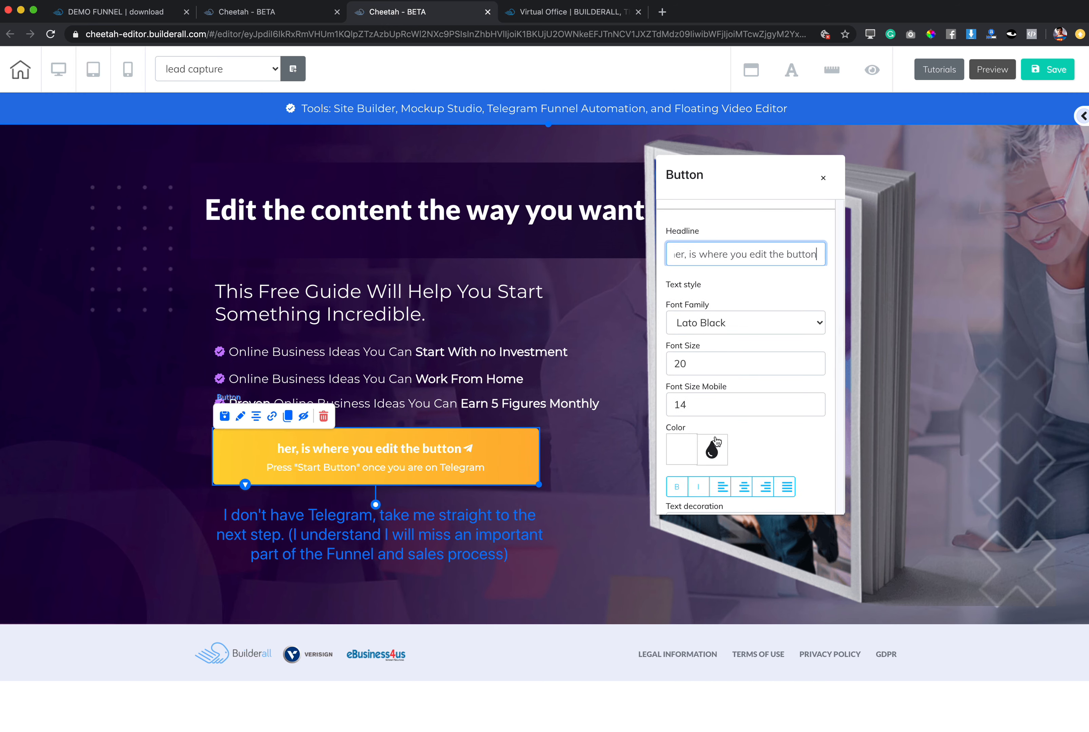
click(711, 450)
click(802, 484)
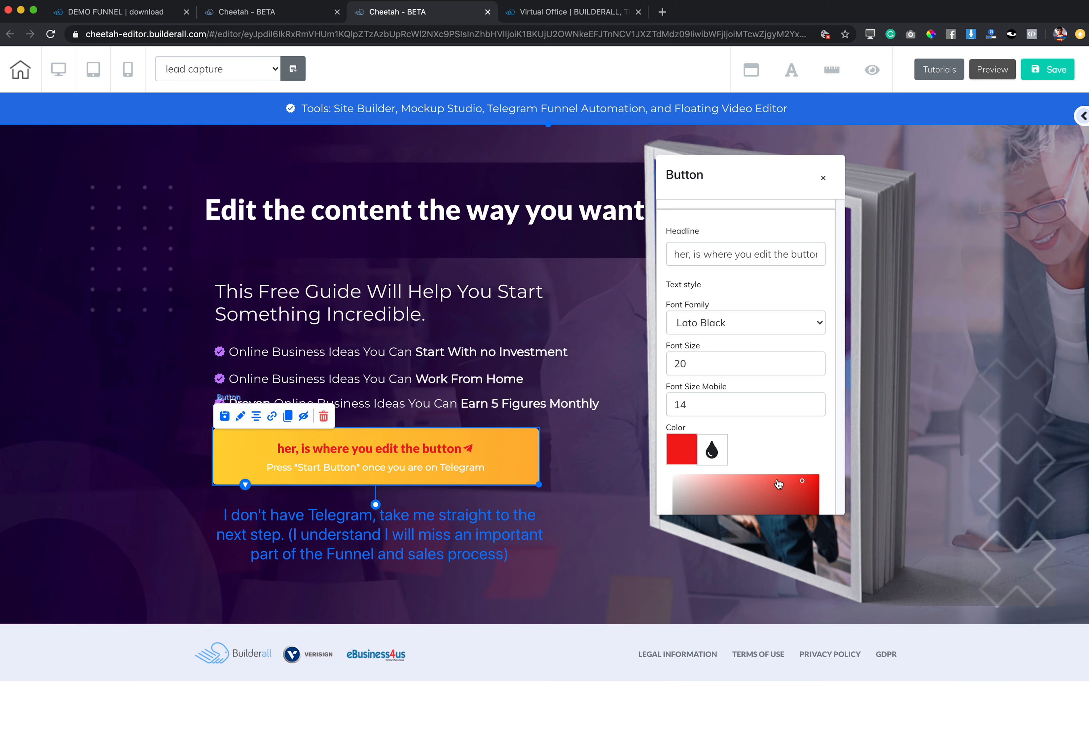
drag(800, 482, 820, 480)
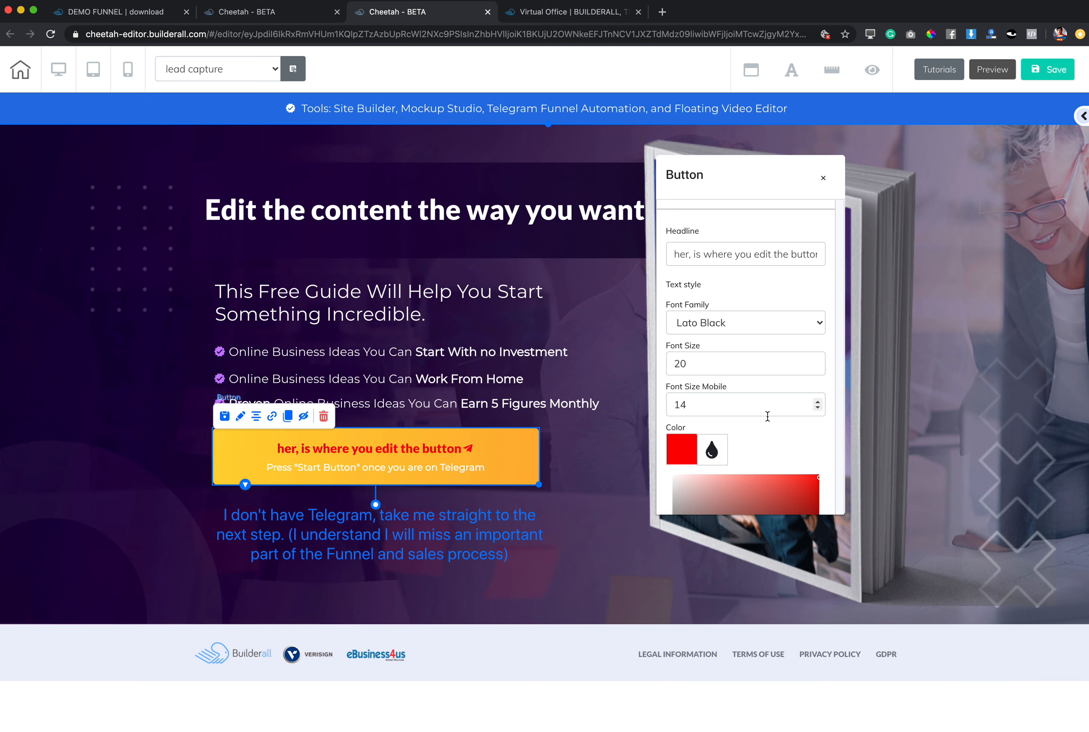
scroll(759, 407, down, 3)
click(764, 482)
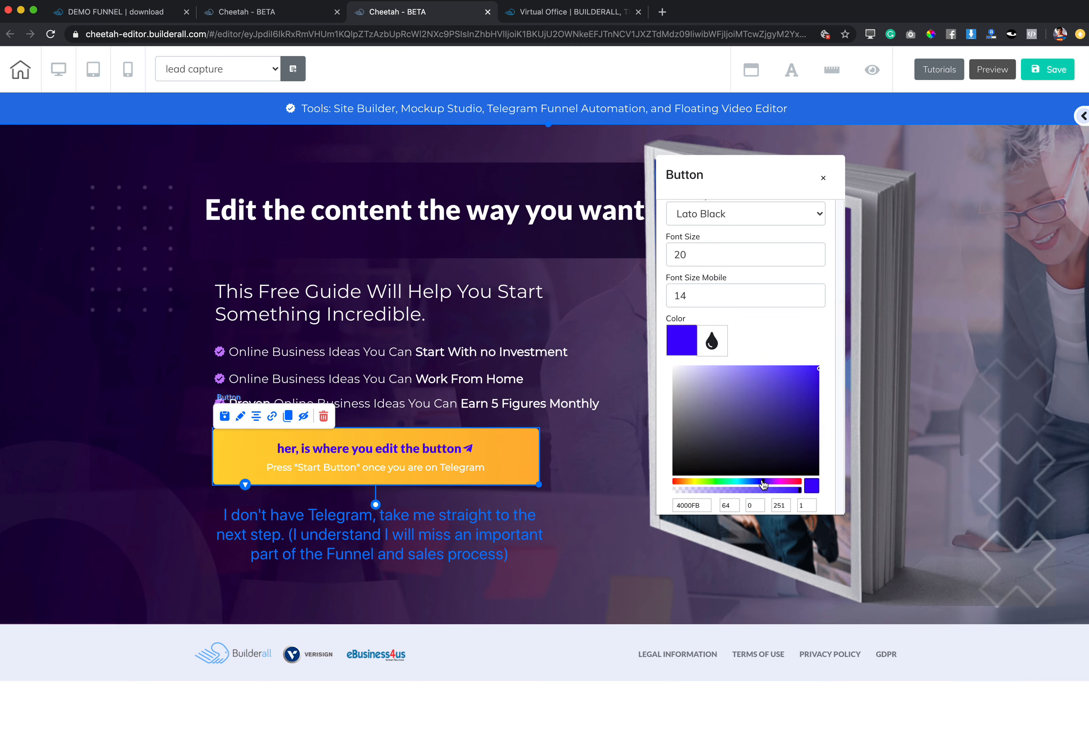
drag(805, 438, 813, 428)
scroll(783, 281, up, 3)
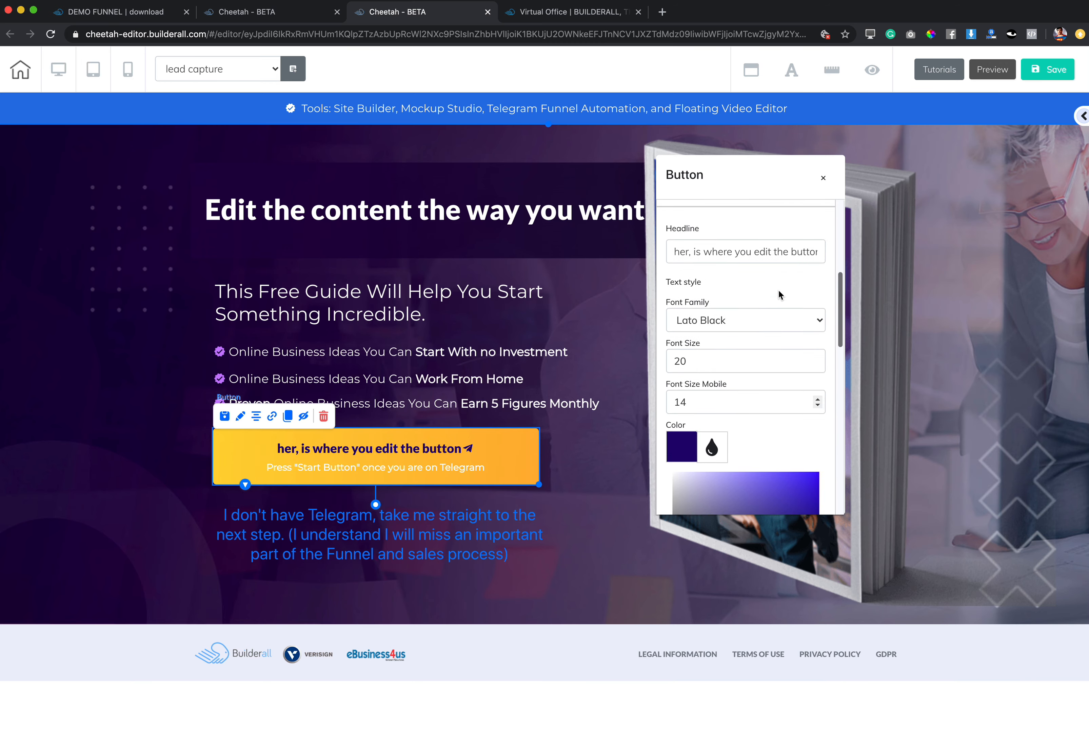
scroll(712, 299, down, 2)
scroll(713, 291, up, 2)
click(695, 214)
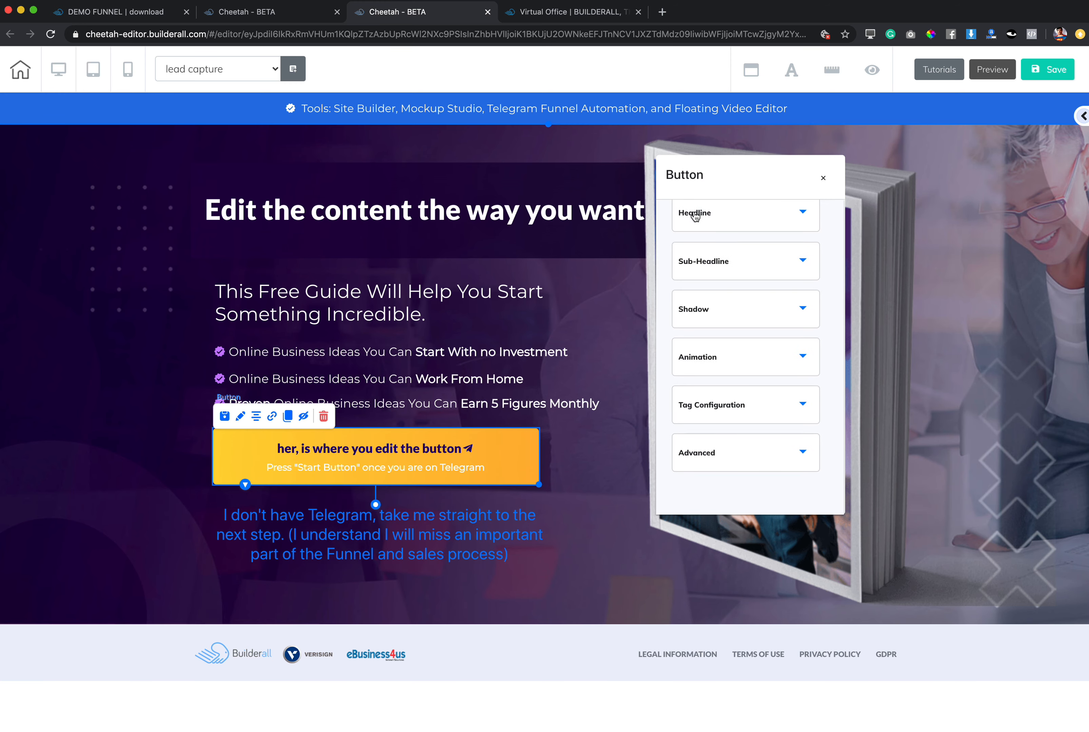
Set the font size of the yellow button's sub-headline to 10.
click(706, 264)
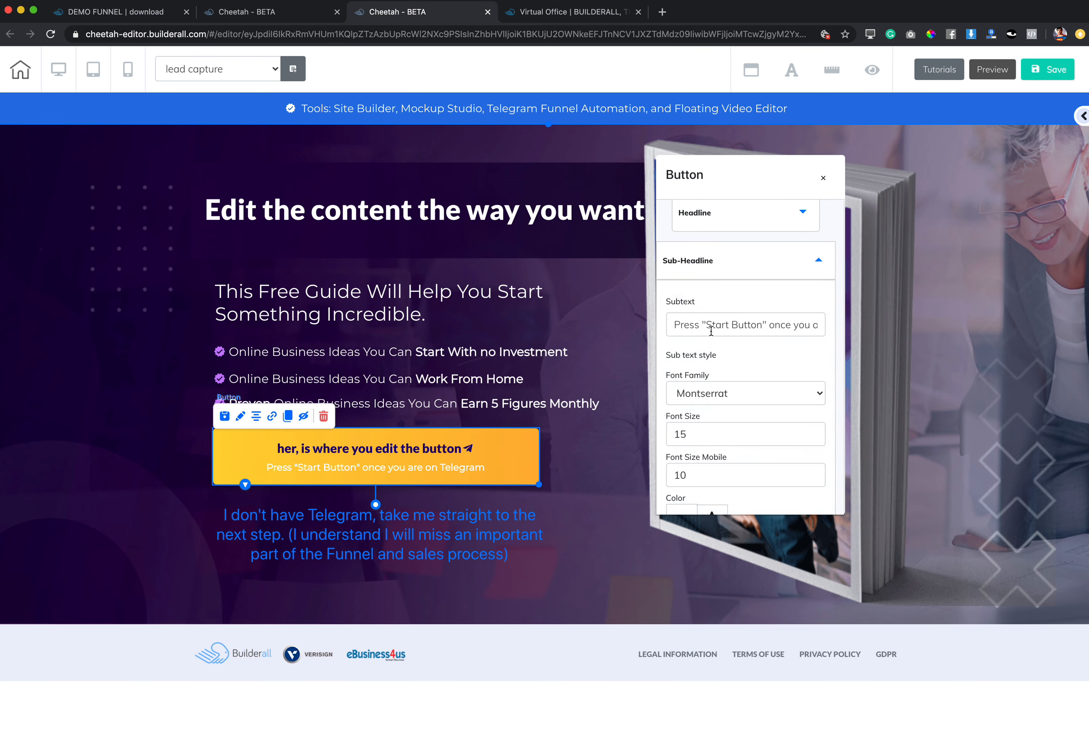
click(817, 432)
key(BackSpace)
text(0)
Recolour the yellow button's sub-headline text dark indigo (16057F).
scroll(741, 450, down, 3)
click(711, 400)
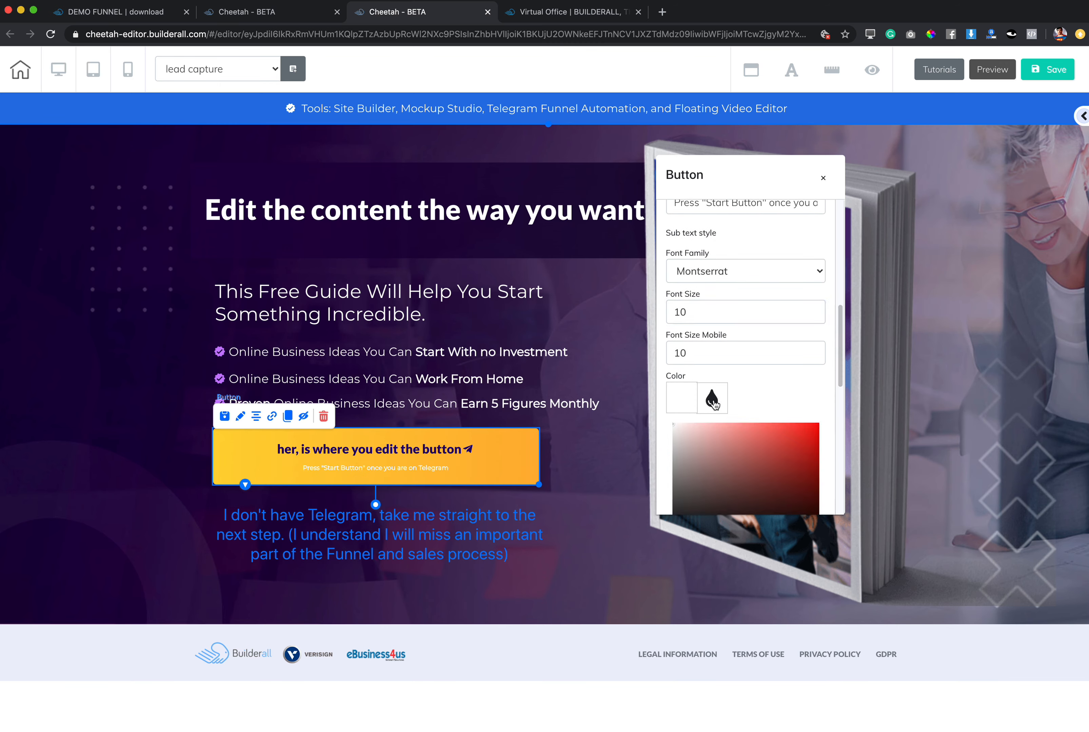
scroll(725, 465, down, 3)
click(760, 454)
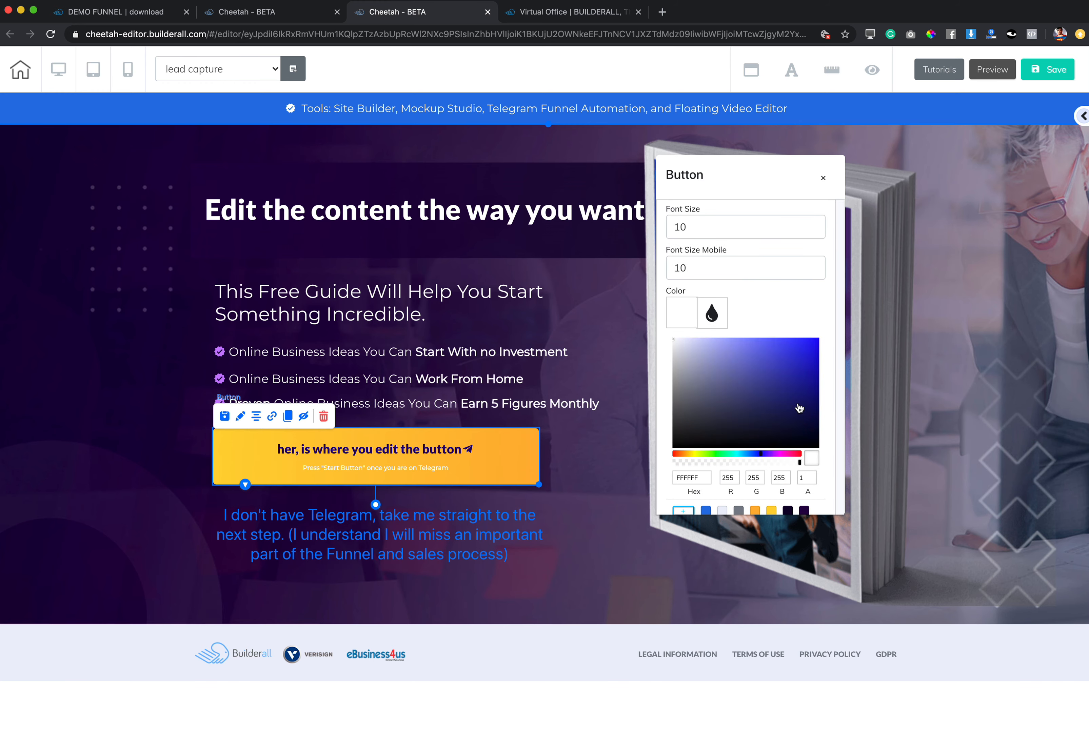
click(813, 397)
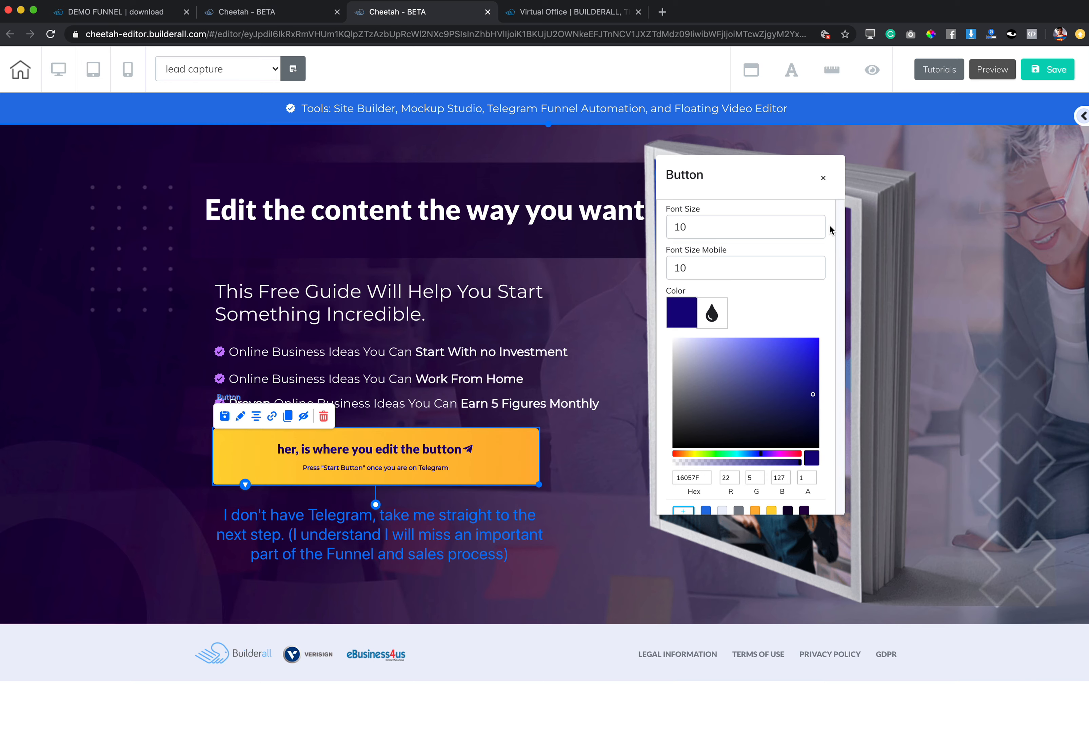
Set the font size of the yellow button's sub-headline to 14 and close the button settings.
double_click(818, 225)
double_click(817, 226)
click(798, 306)
click(819, 177)
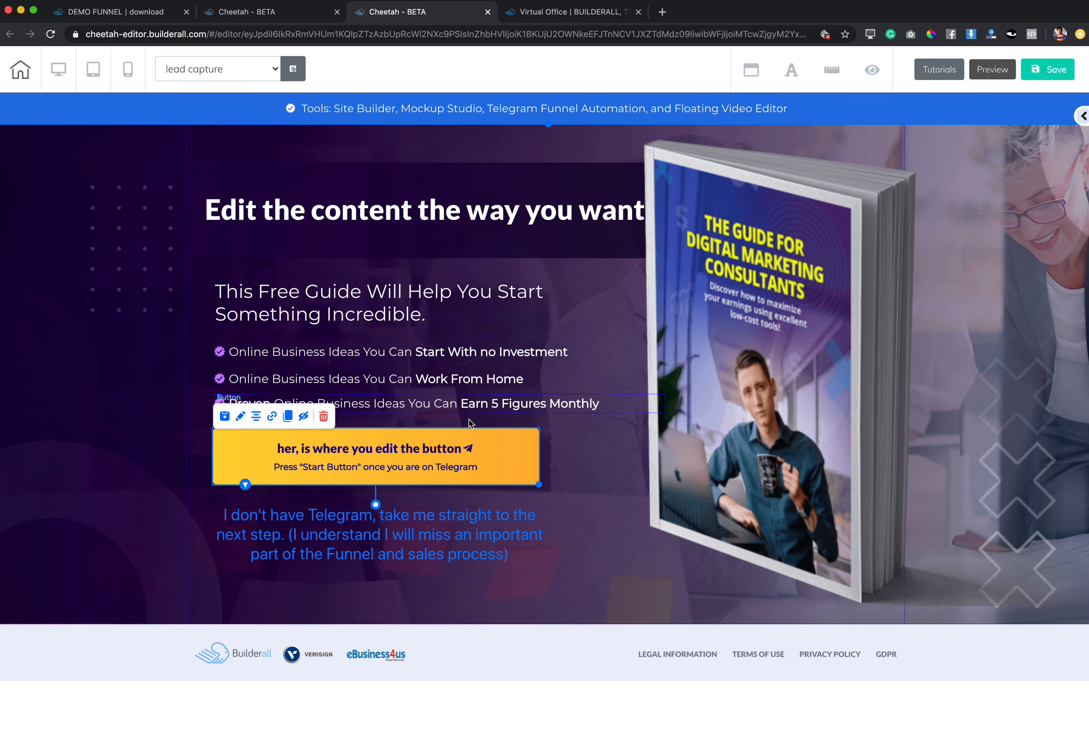
Look through the yellow button's settings from Size to Tag Configuration, and close them.
click(463, 463)
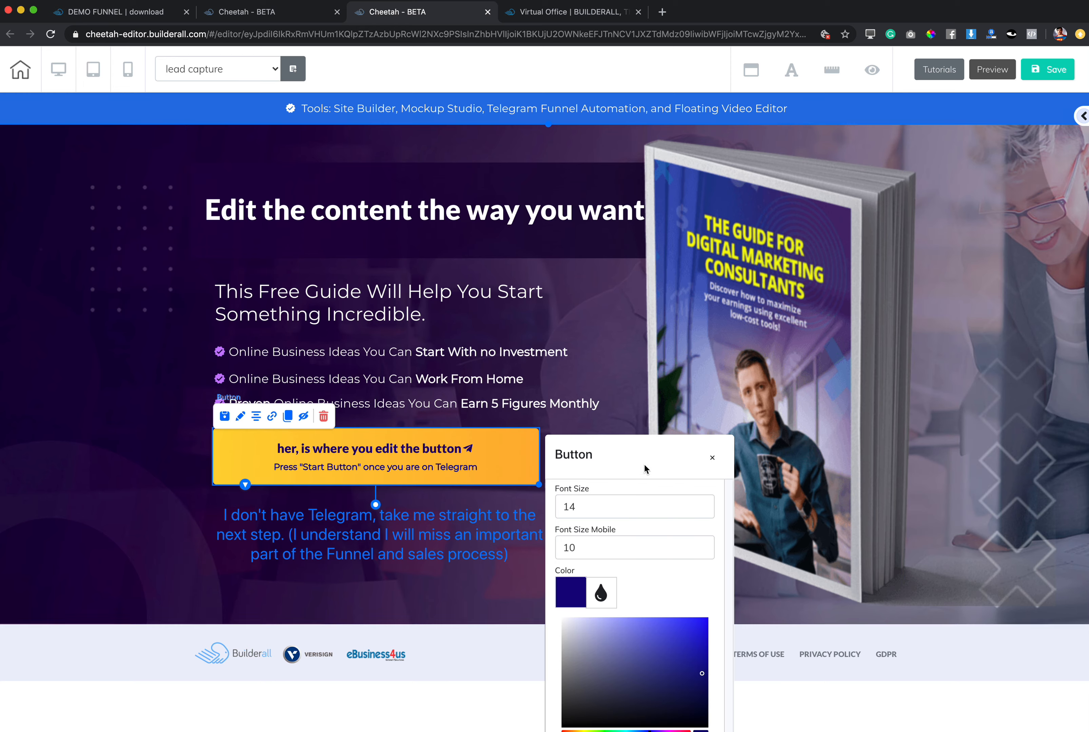
drag(656, 466, 759, 209)
scroll(752, 258, up, 10)
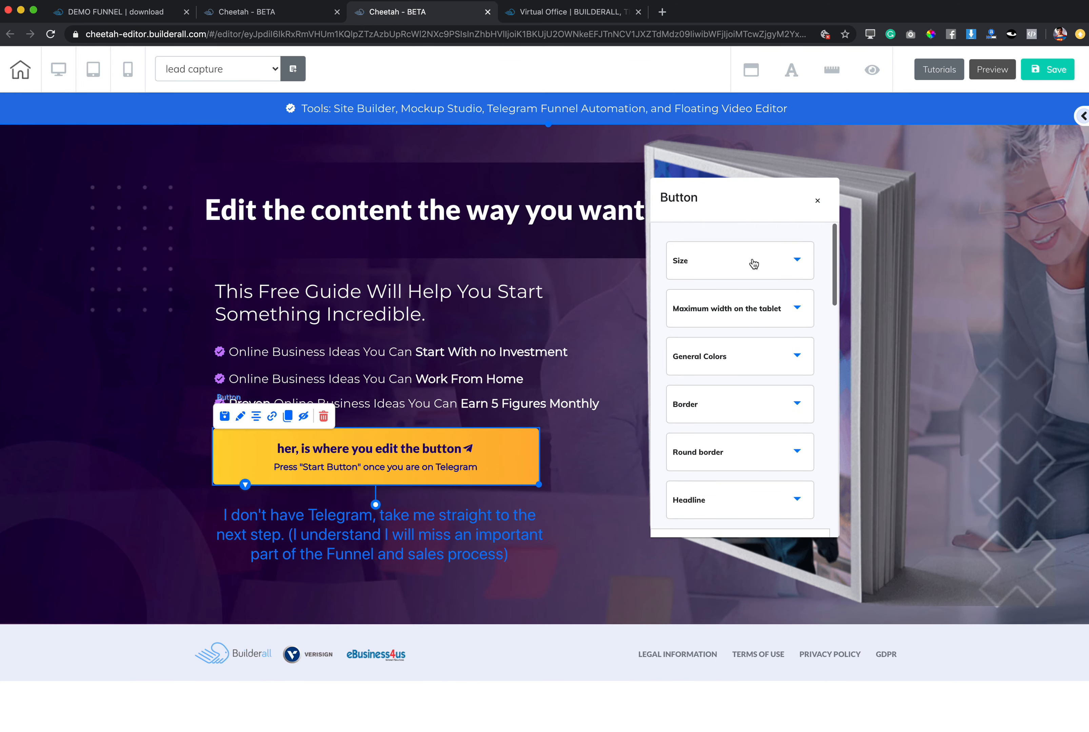
scroll(747, 362, down, 5)
scroll(746, 363, down, 5)
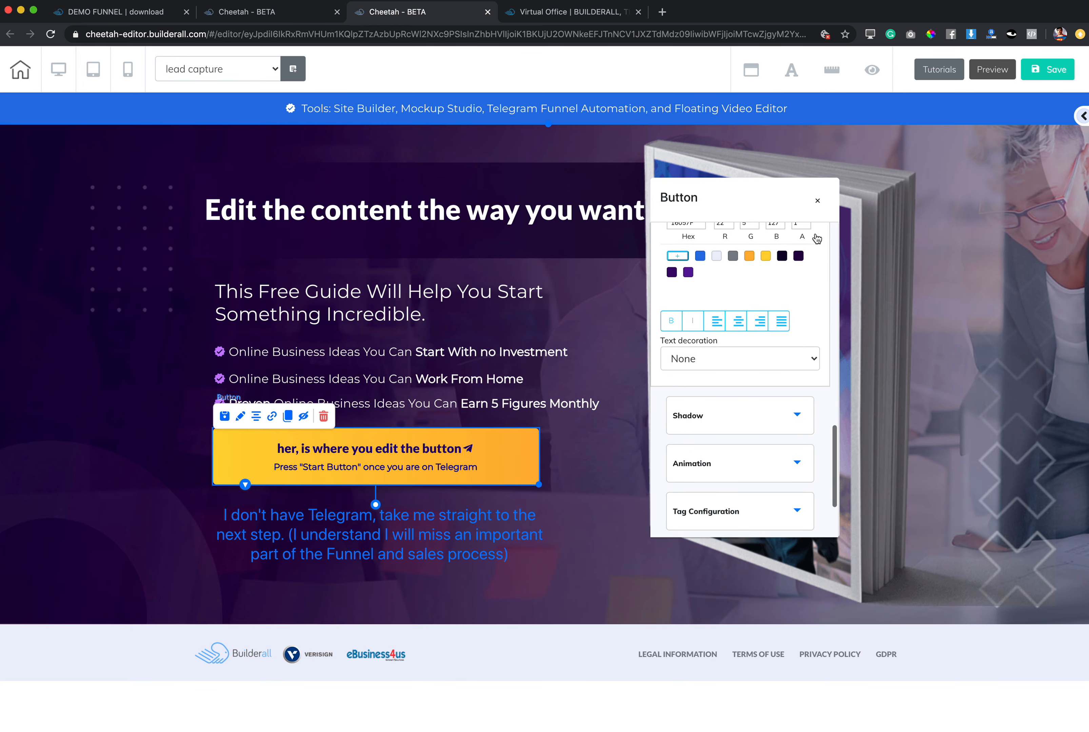
click(818, 202)
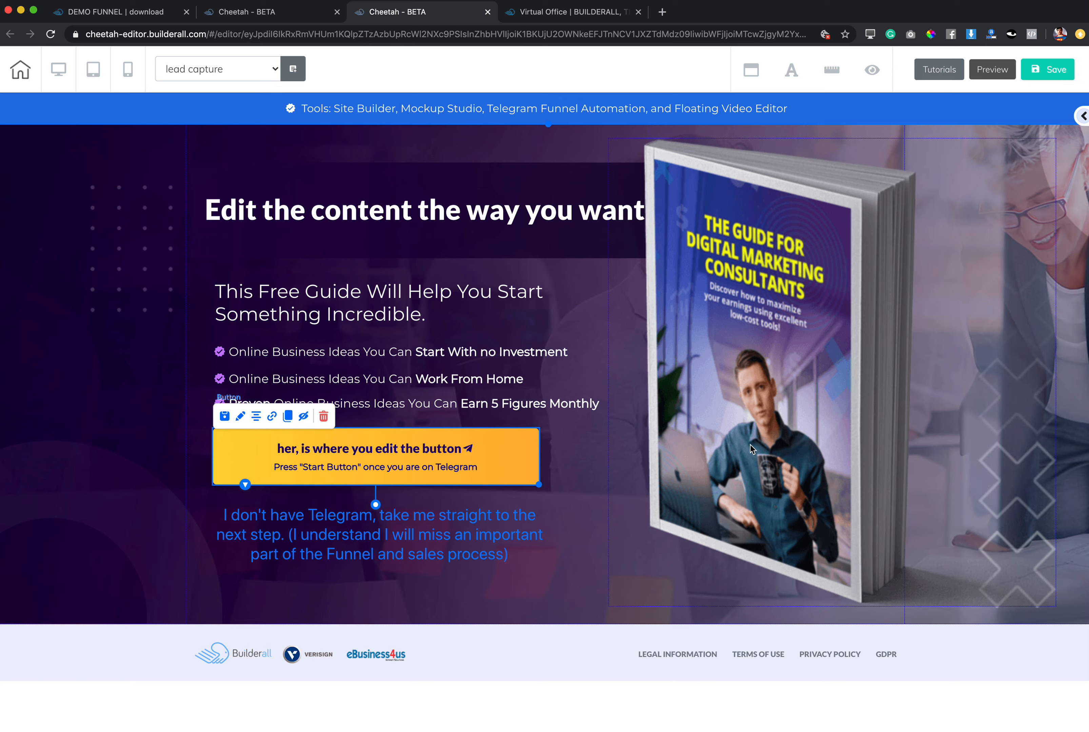
Shift the book cover image clear of the headline and nudge the yellow button and the "I don't have Telegram" text.
drag(700, 304, 738, 317)
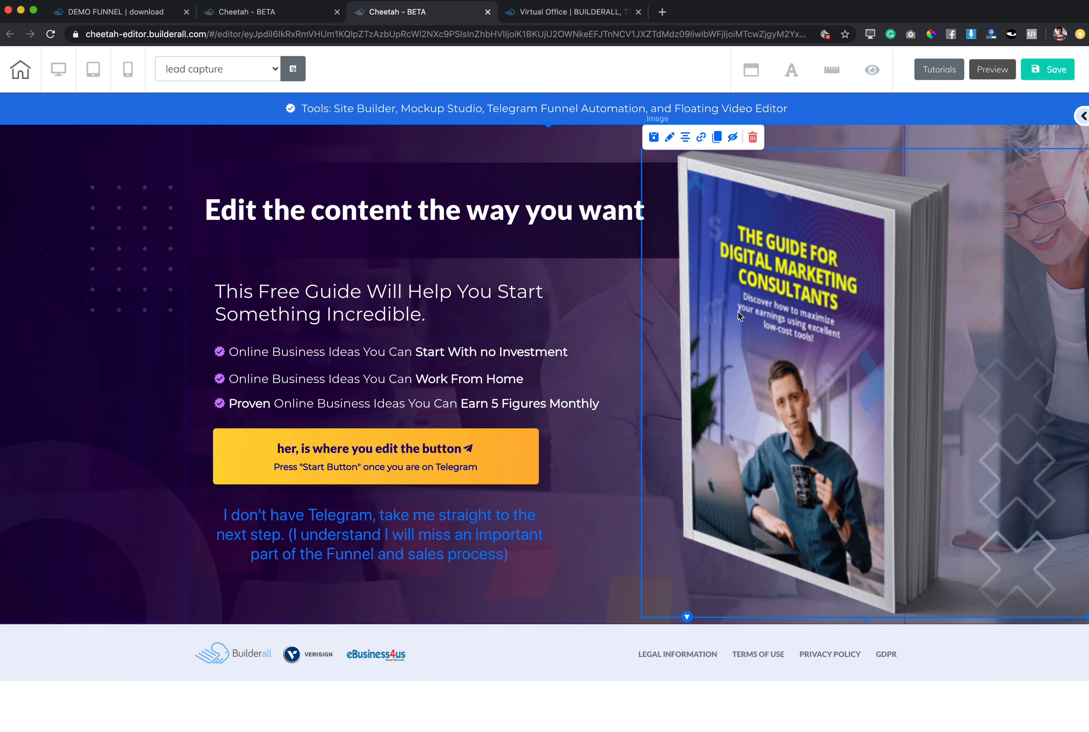
drag(443, 465, 447, 471)
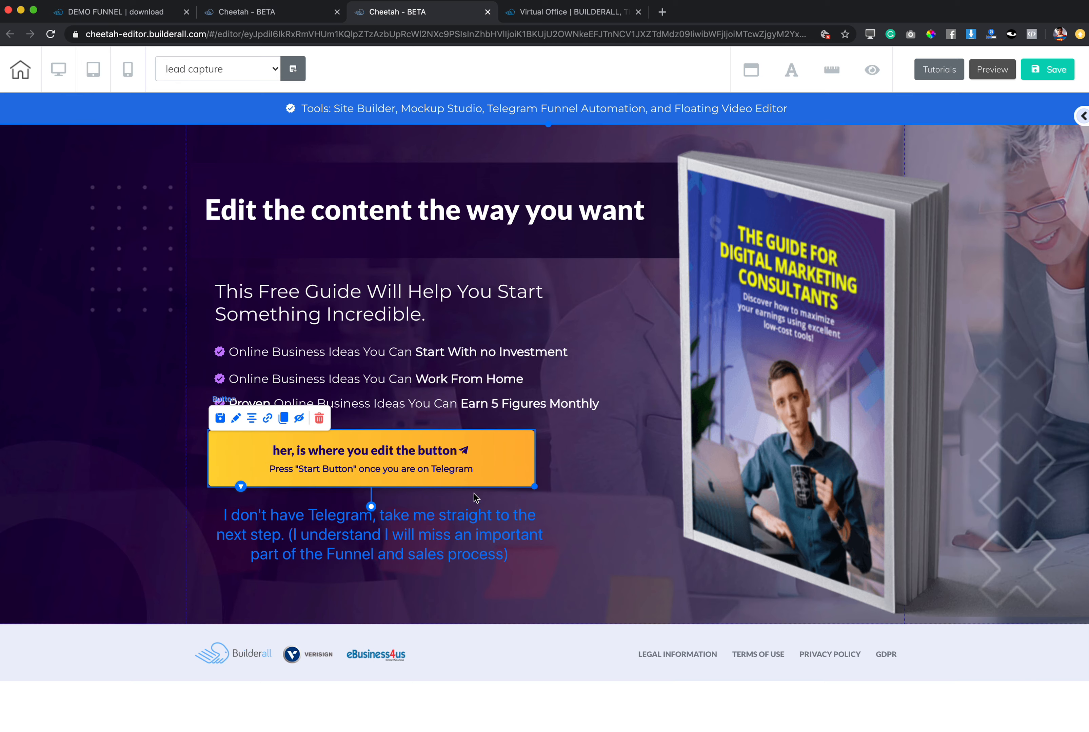
click(471, 544)
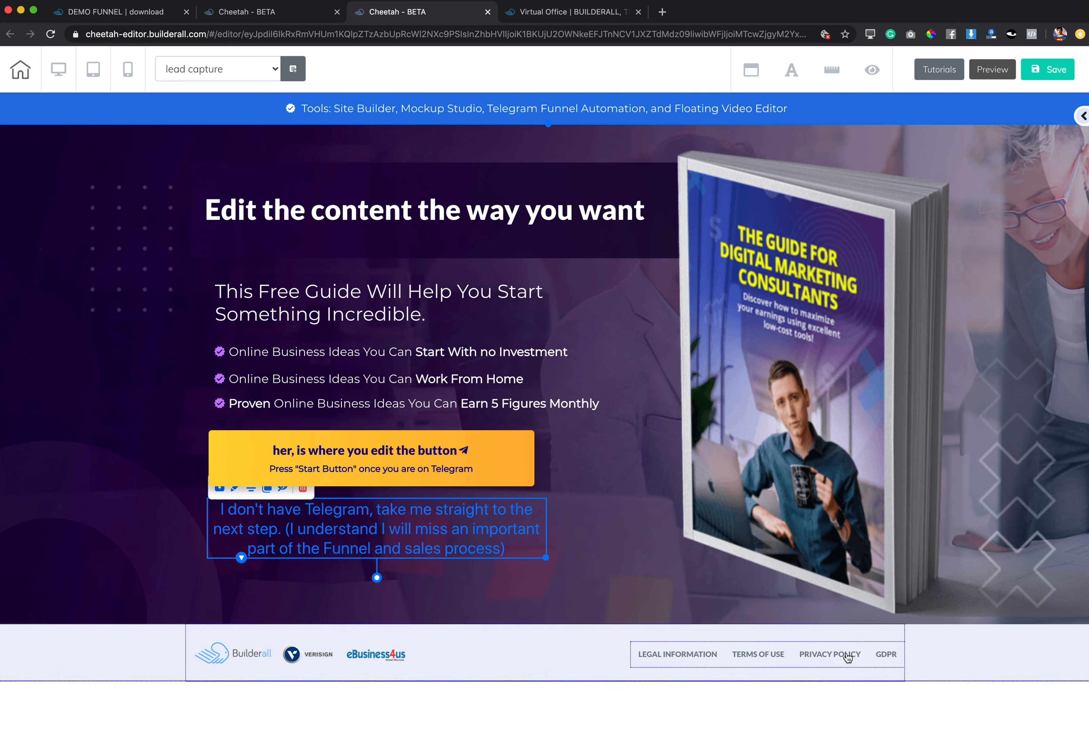
Delete the footer panel with the partner logos and legal links.
click(164, 659)
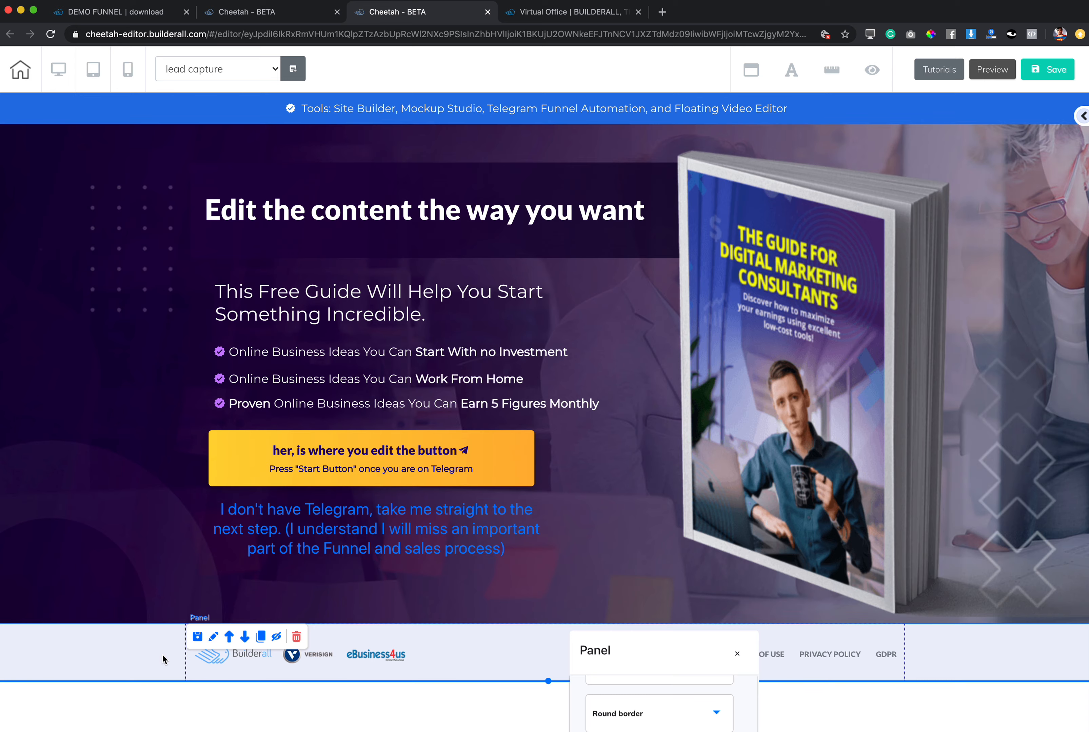
click(296, 637)
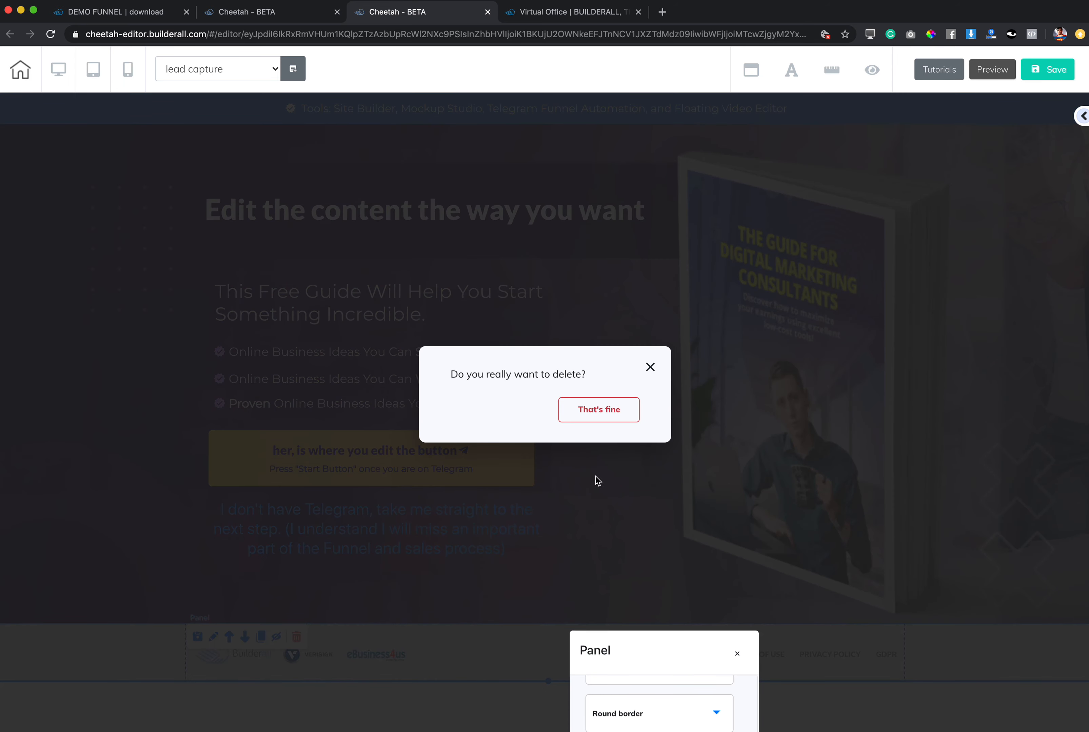
click(606, 417)
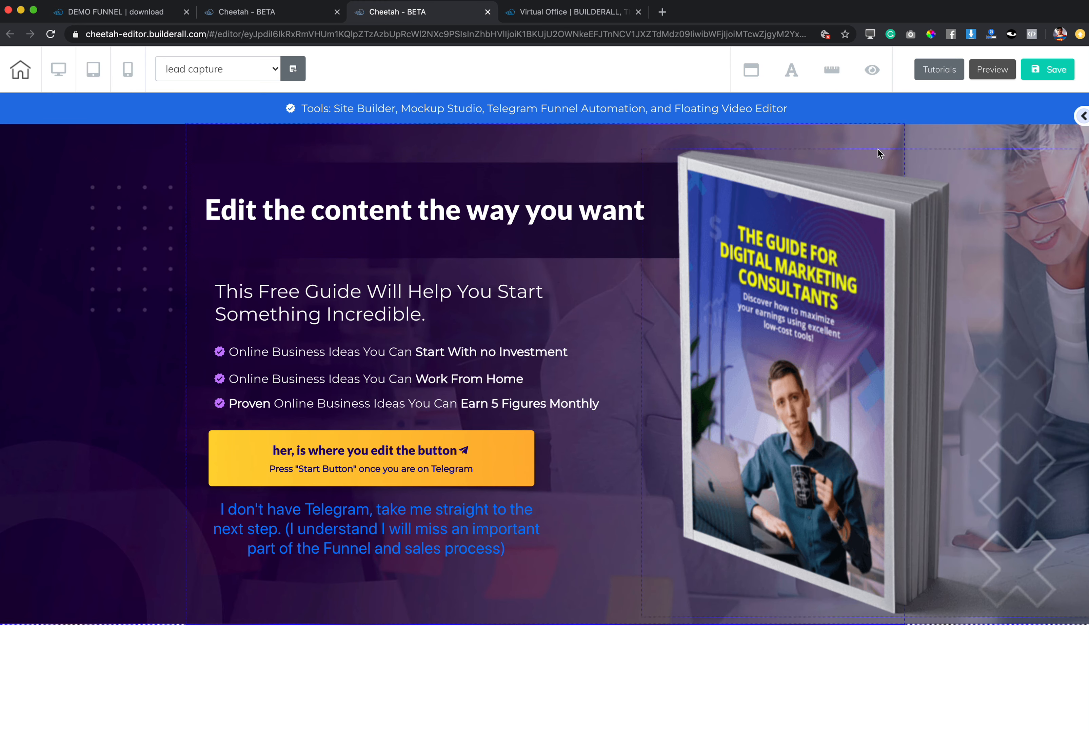
Save the lead capture page.
click(1047, 77)
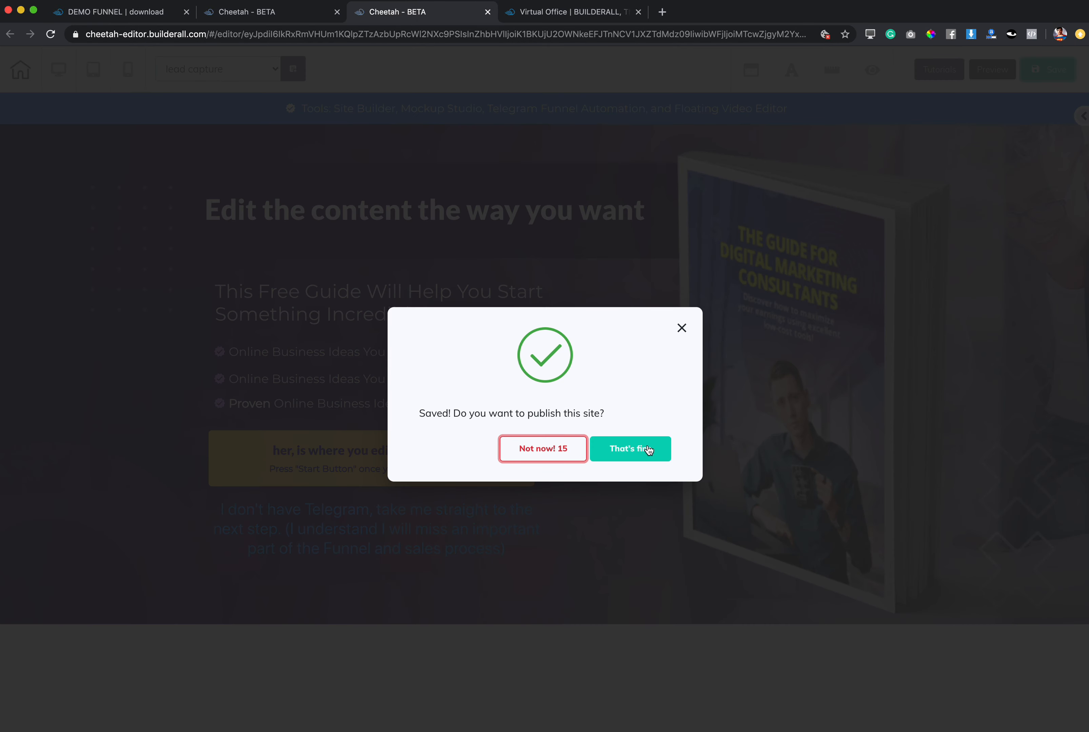
click(653, 449)
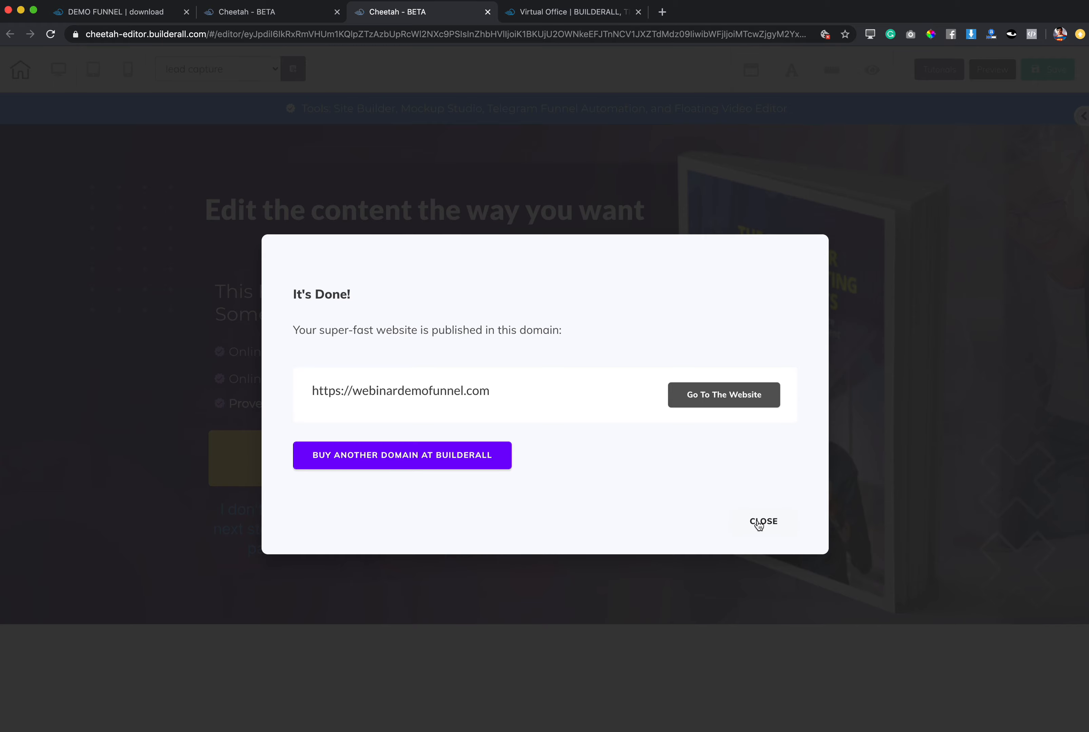
click(759, 523)
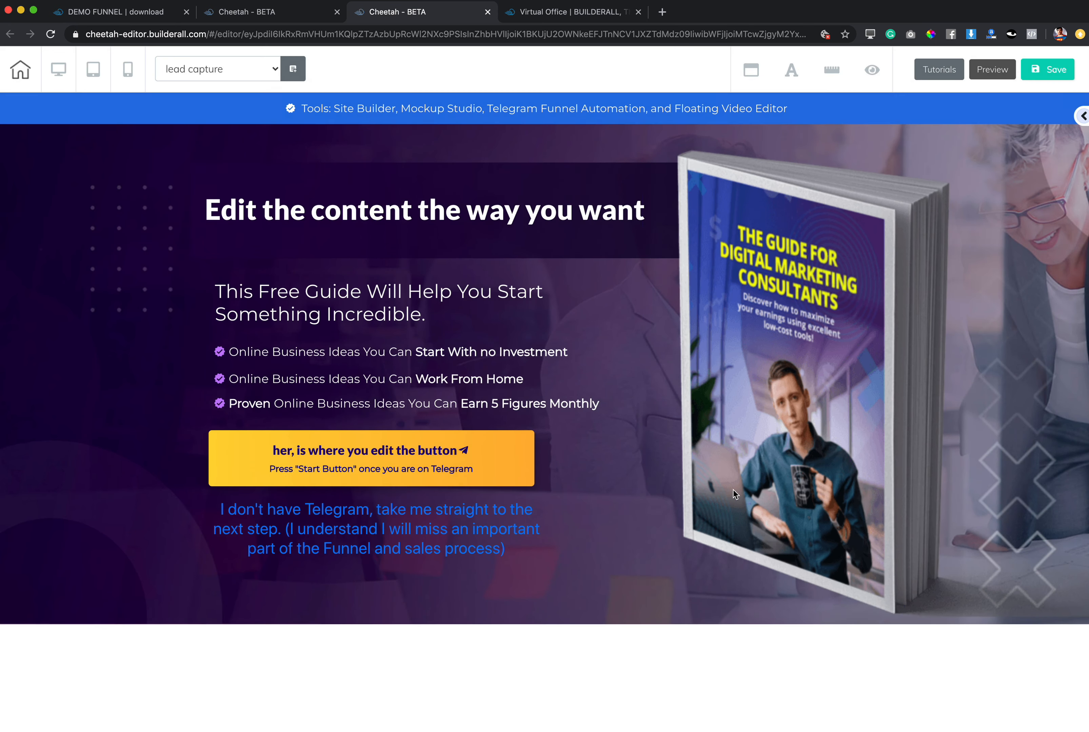
Switch to the mobile layout and raise the book cover image to layer level 1.
click(130, 73)
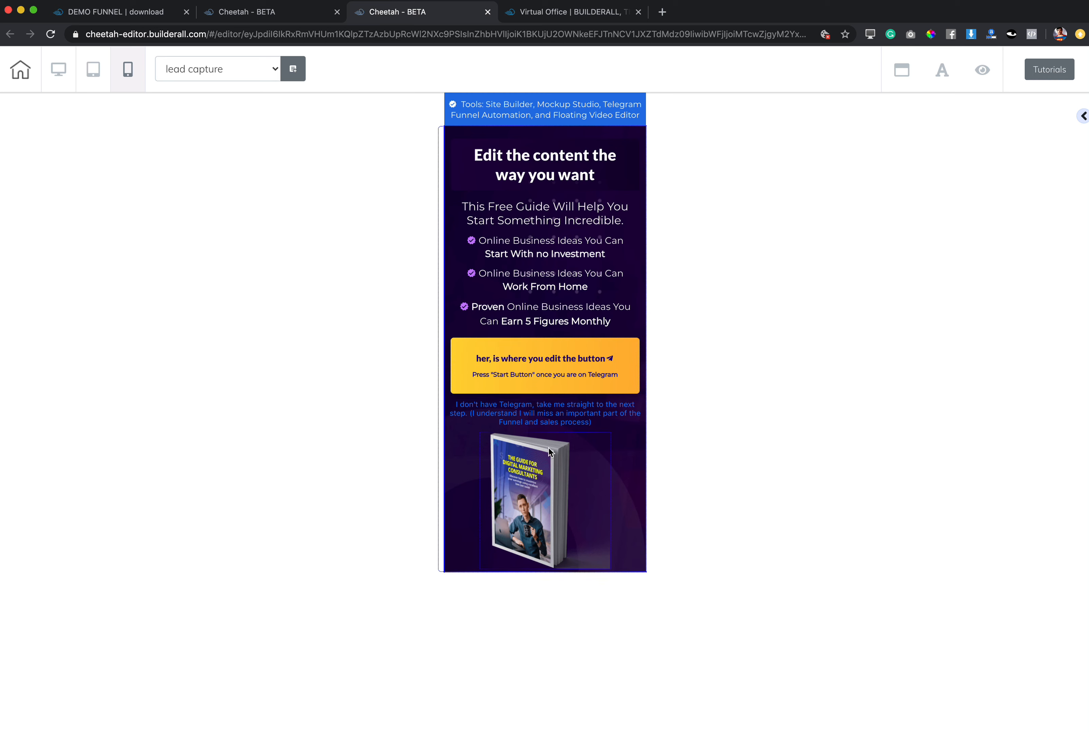
click(537, 474)
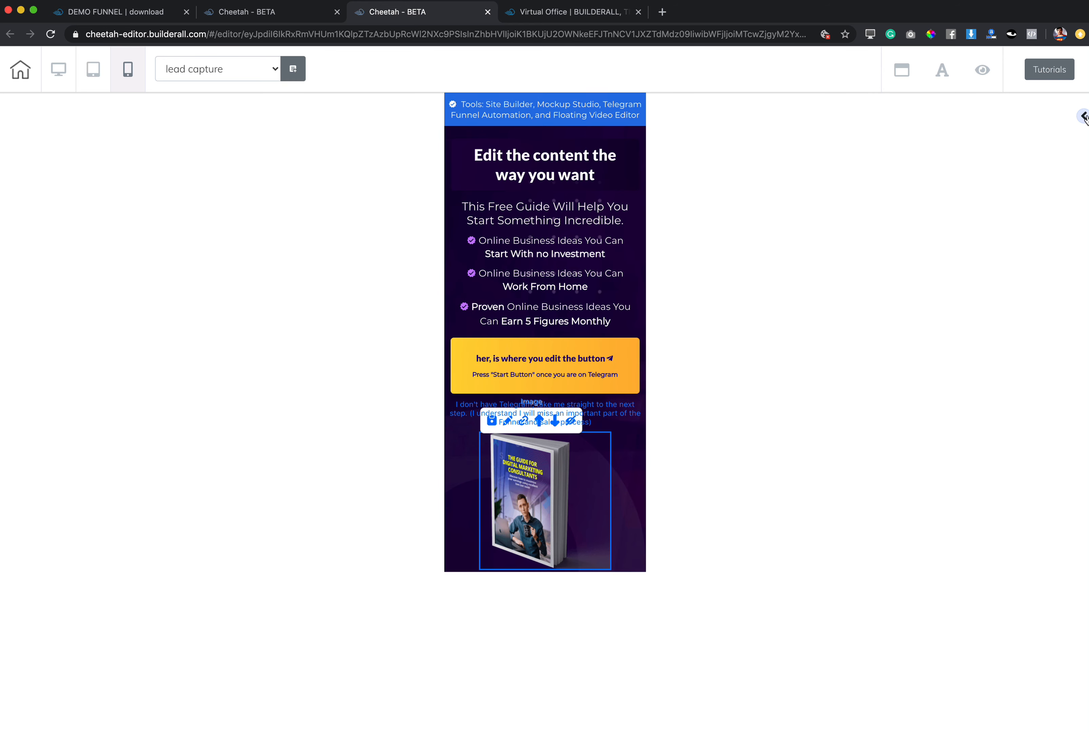
click(552, 472)
drag(658, 462, 812, 152)
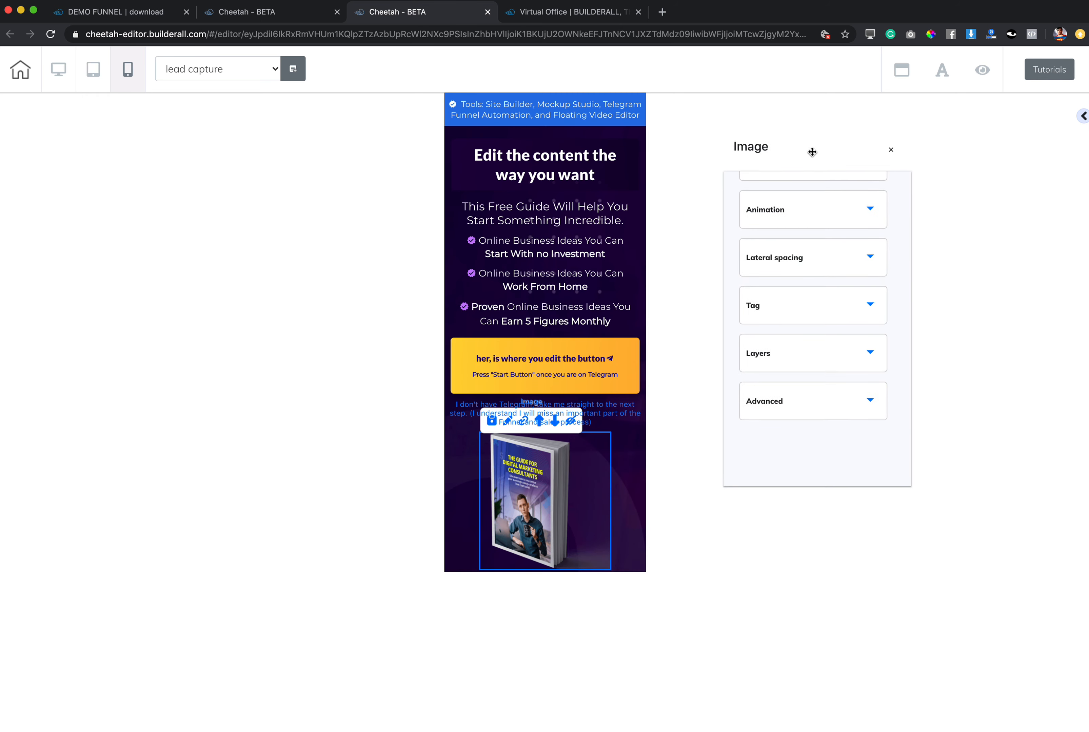
click(785, 355)
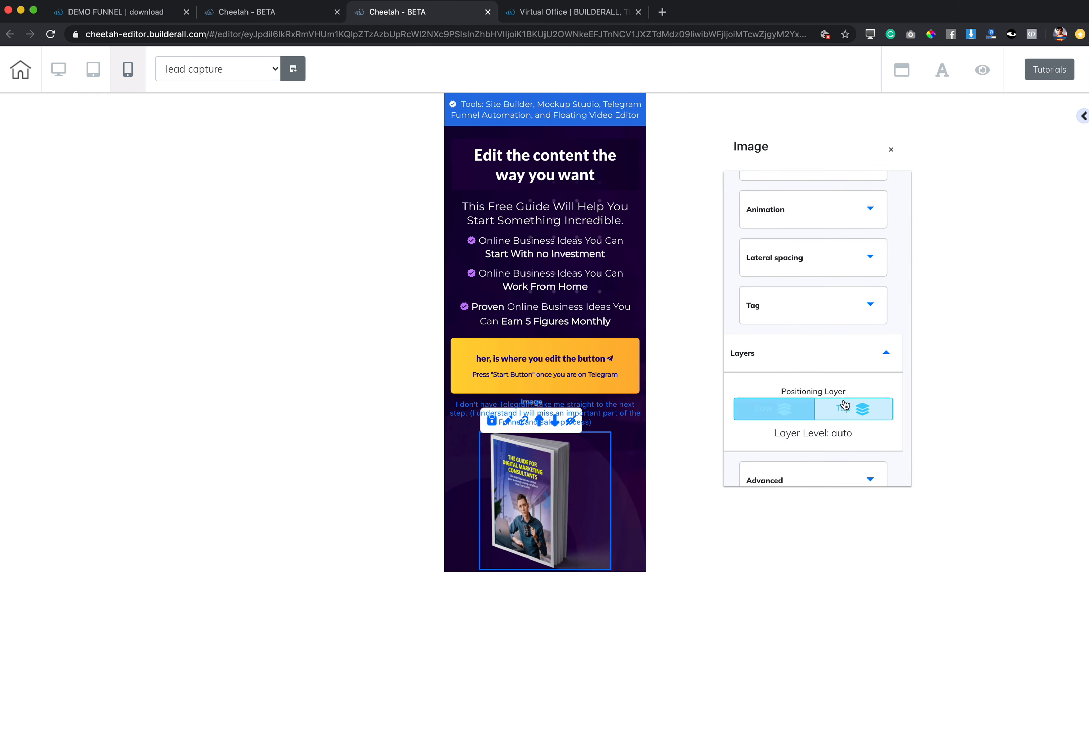
click(854, 415)
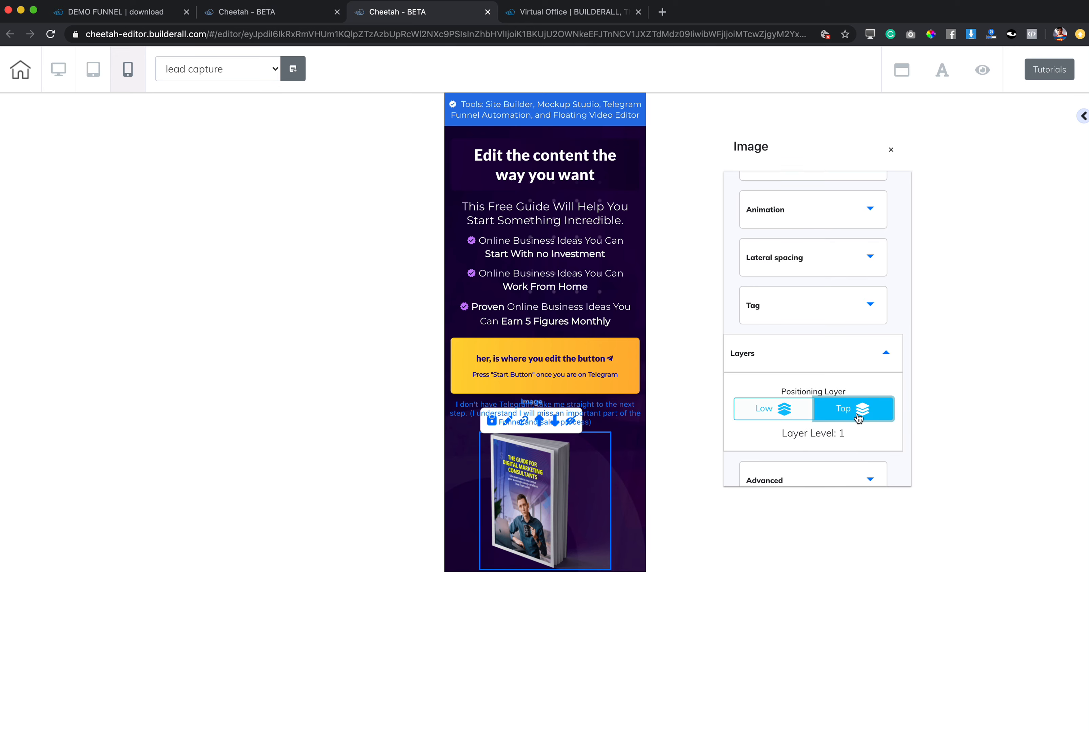
Lower the "I don't have Telegram" text to layer level 0 in its advanced positioning settings.
click(634, 415)
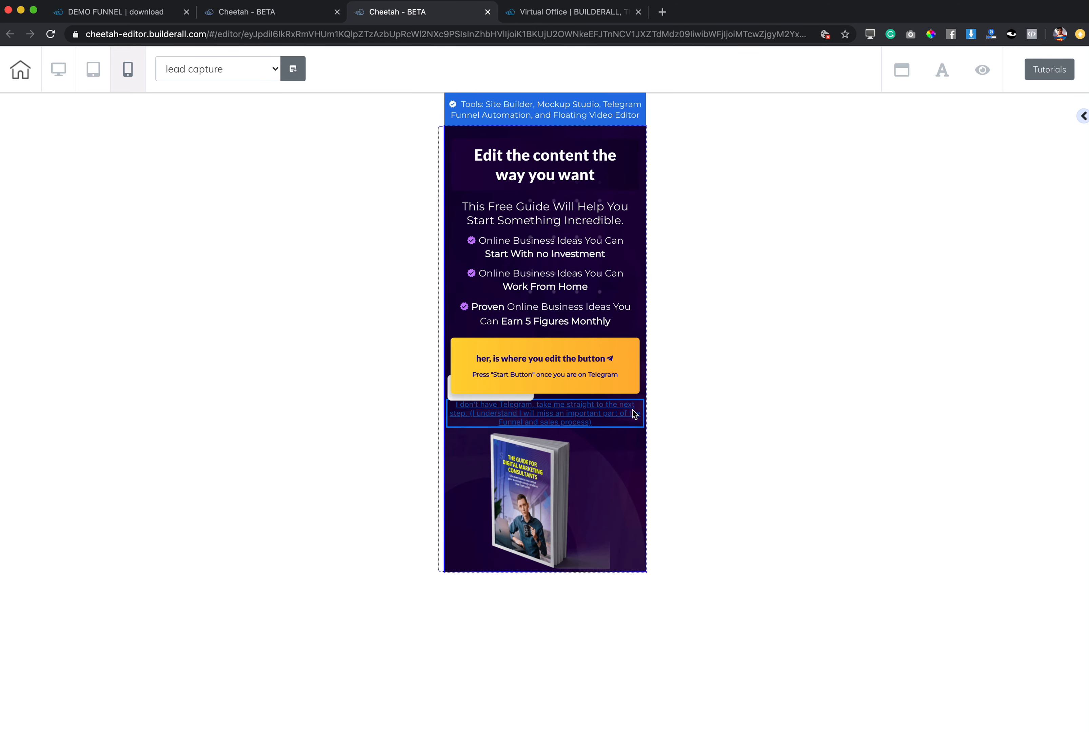
click(633, 414)
drag(689, 427, 880, 212)
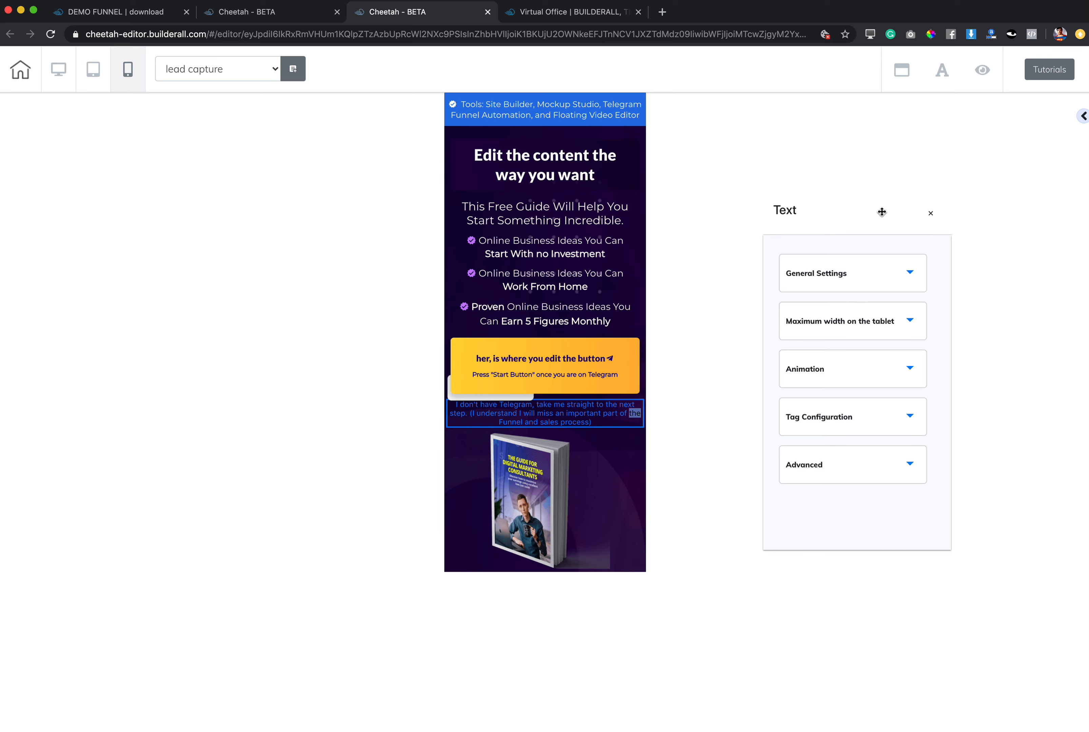
click(846, 470)
scroll(847, 496, down, 2)
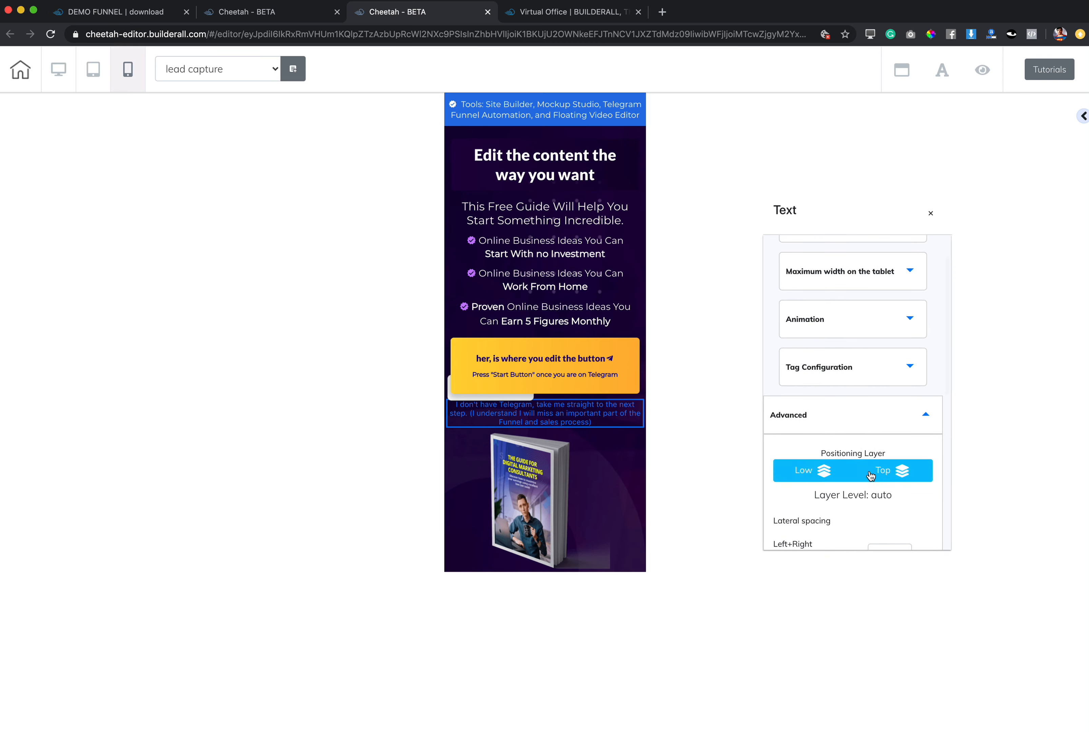
click(812, 475)
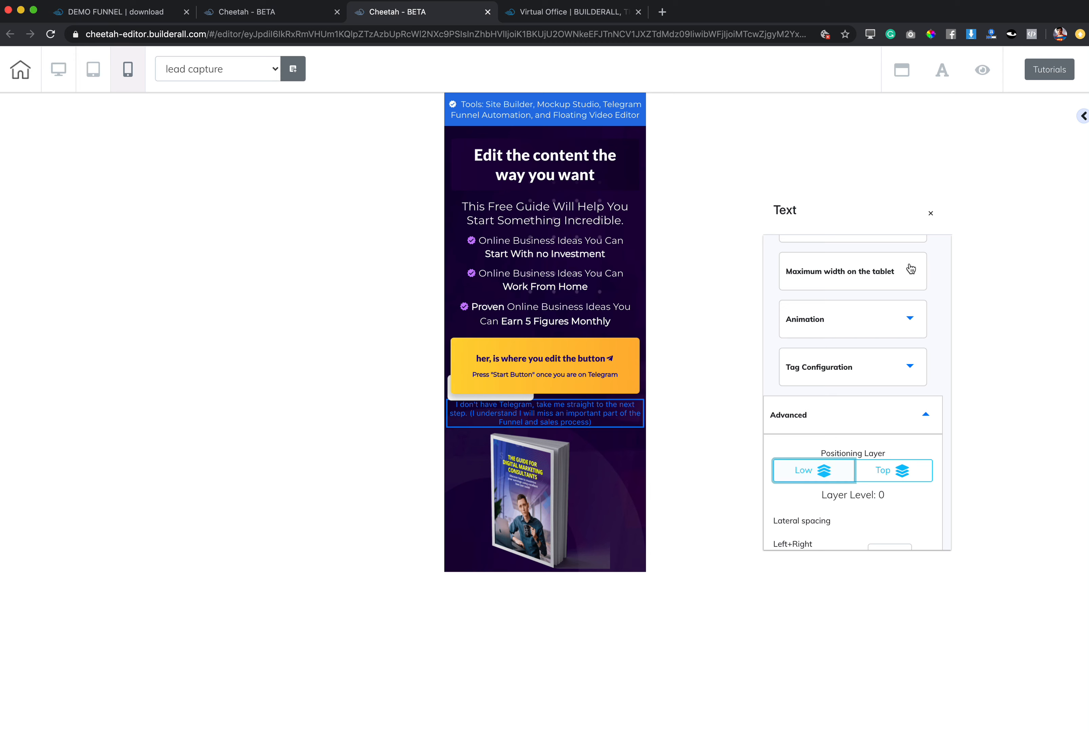
click(930, 213)
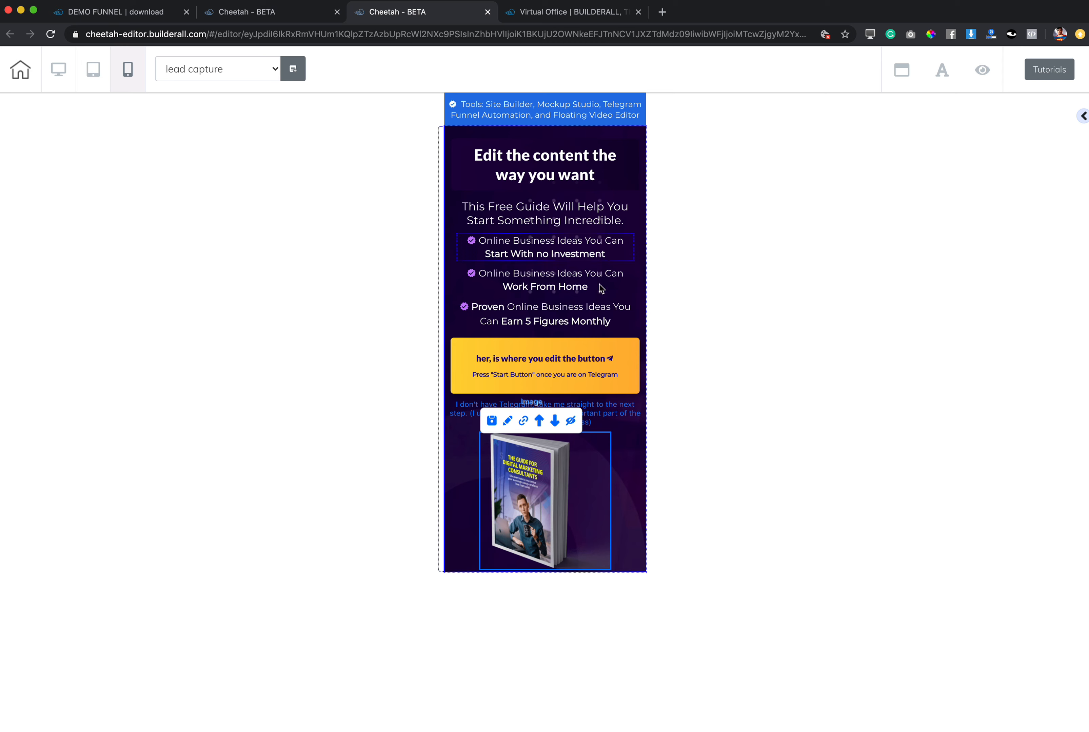
Move the book cover image above the "I don't have Telegram" text and raise its positioning layer one more level.
click(540, 421)
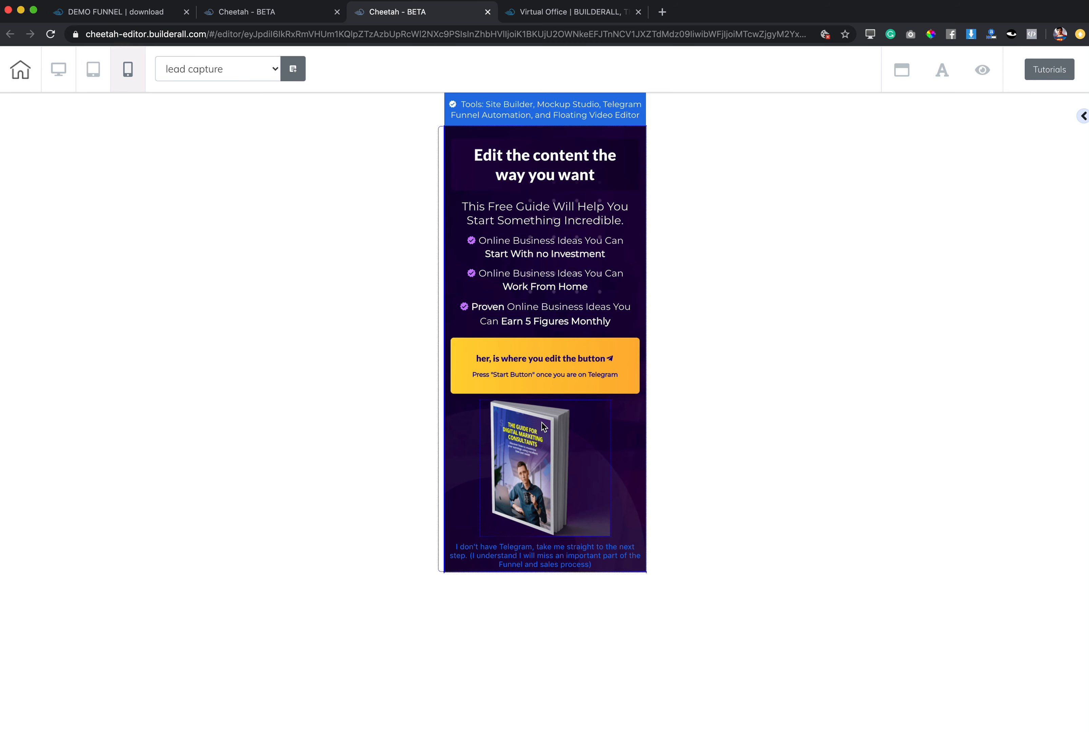
click(543, 427)
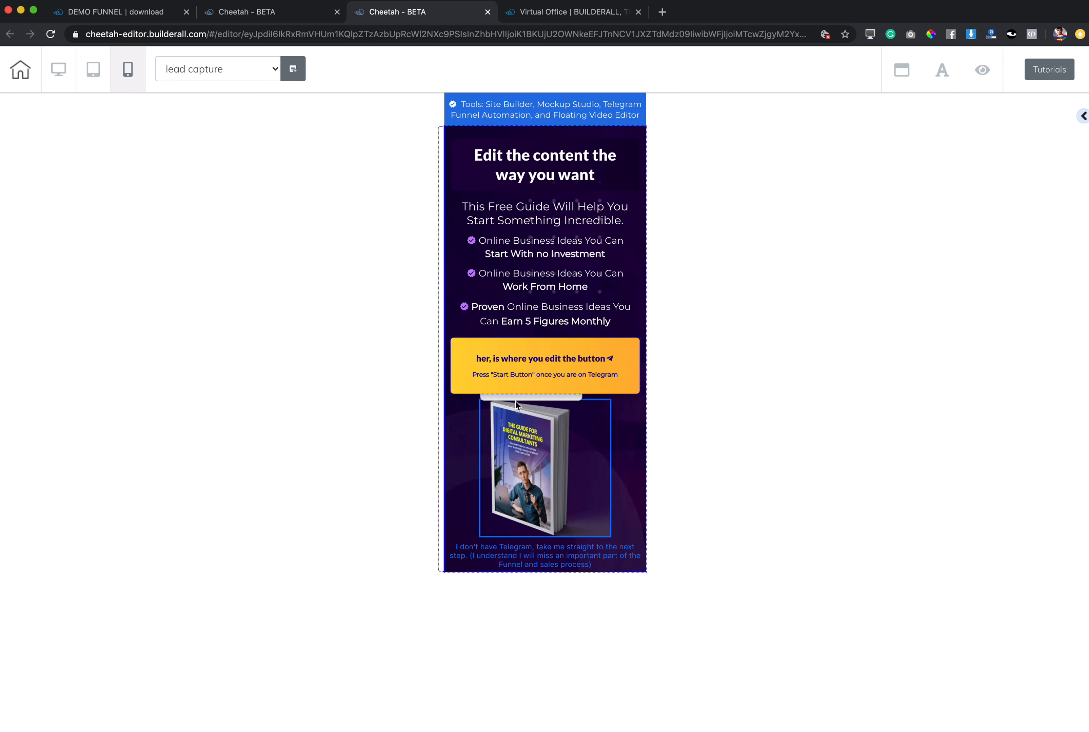
double_click(550, 413)
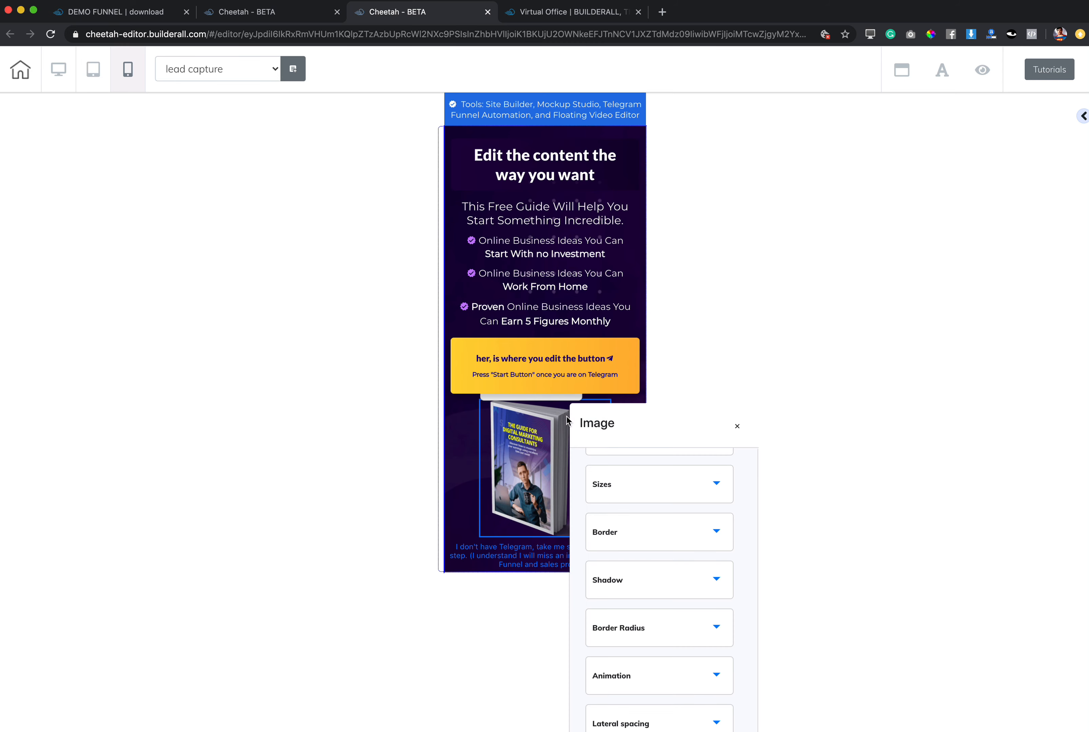
drag(644, 429, 870, 153)
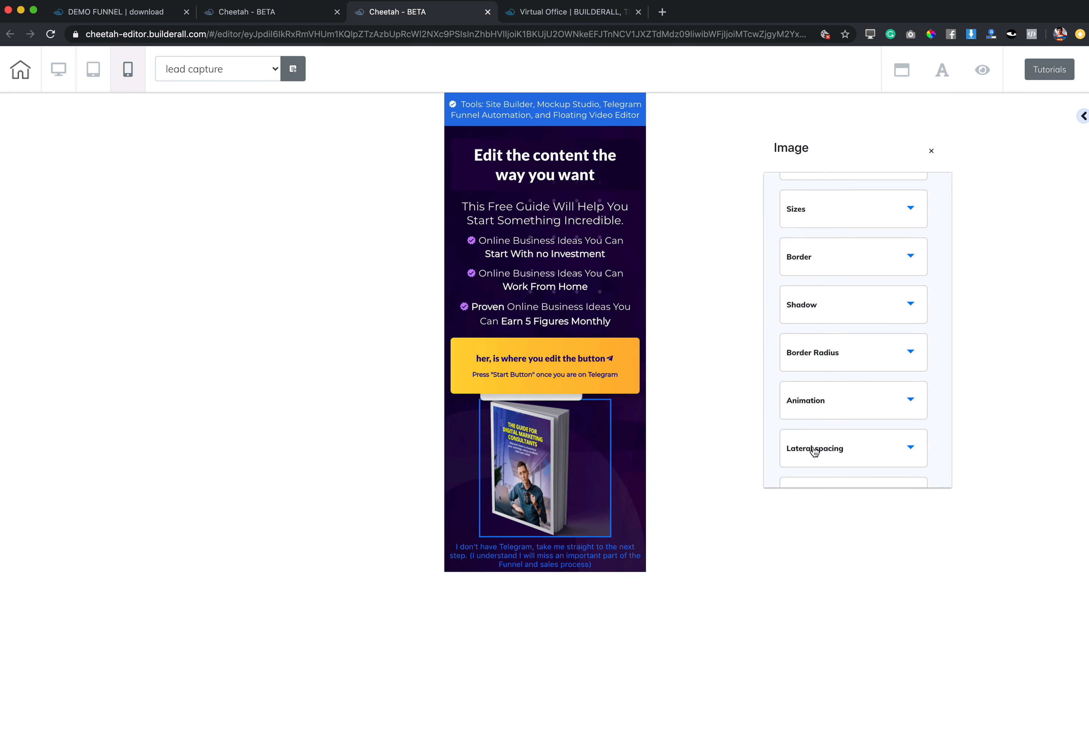
scroll(815, 451, down, 5)
click(836, 386)
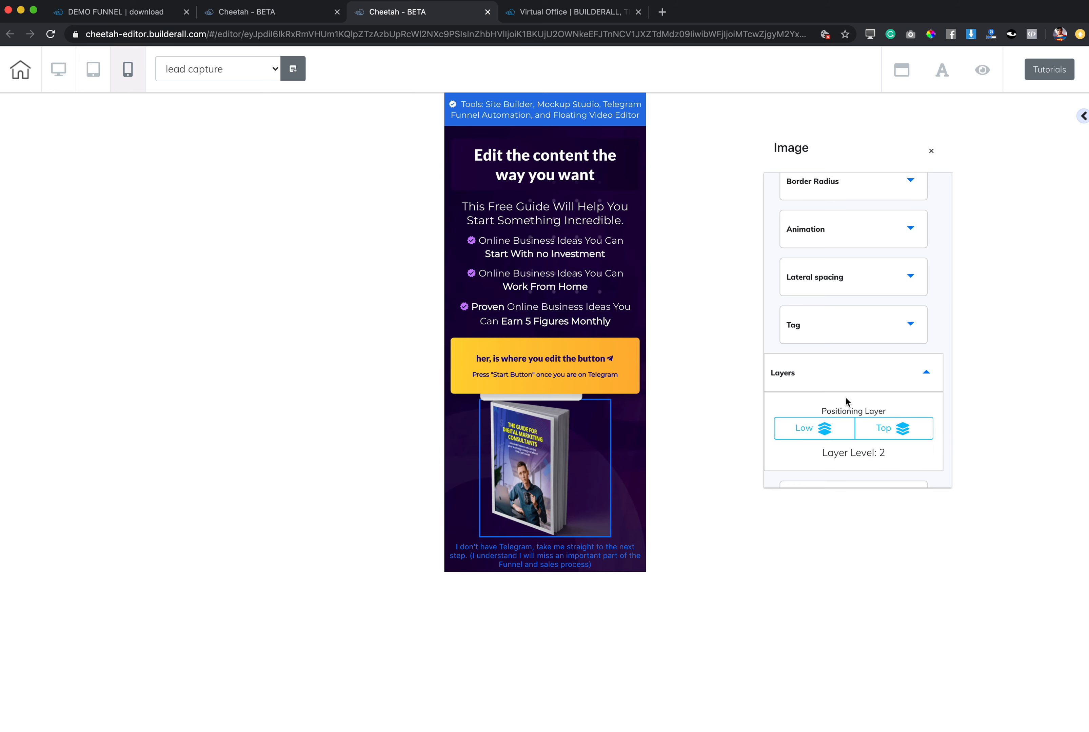
click(909, 430)
Open the yellow button's settings in the mobile layout.
double_click(622, 368)
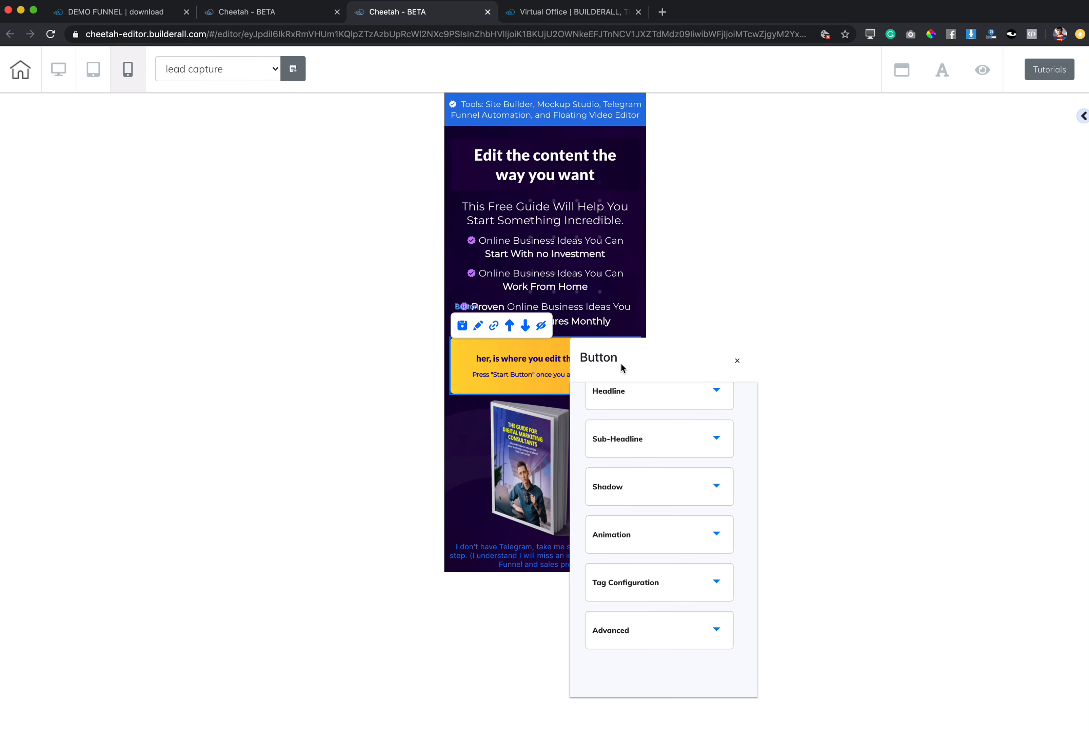
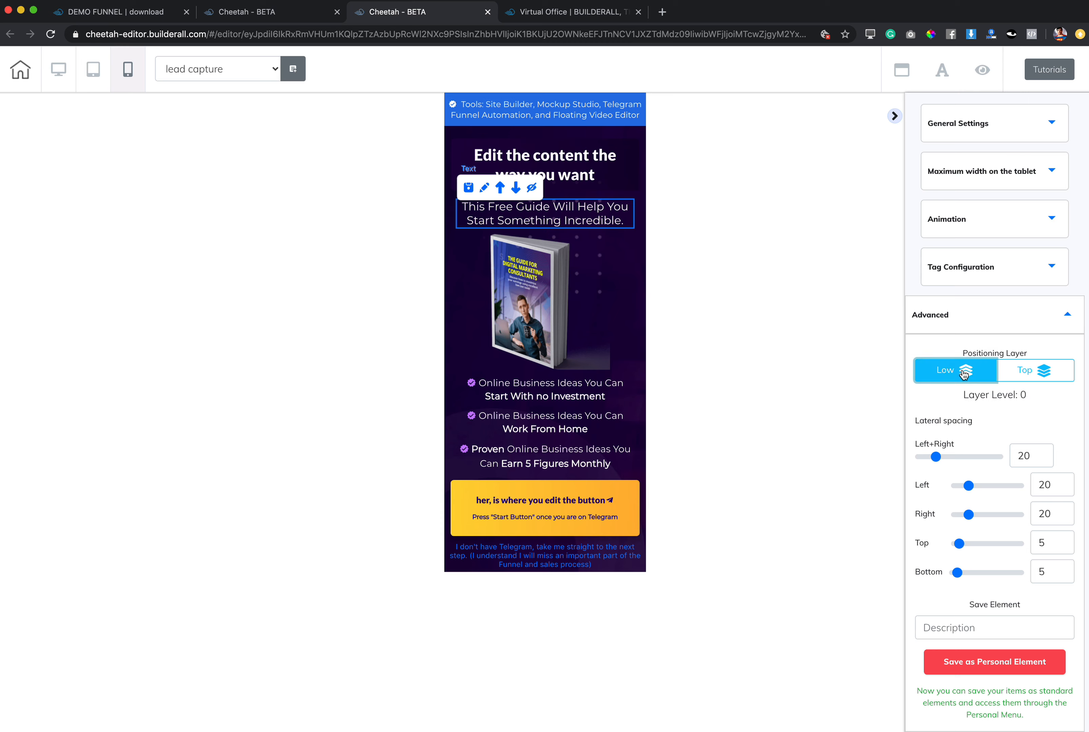
Raise the book cover image to layer level 8 and move it above the "This Free Guide" text.
click(523, 298)
click(1014, 370)
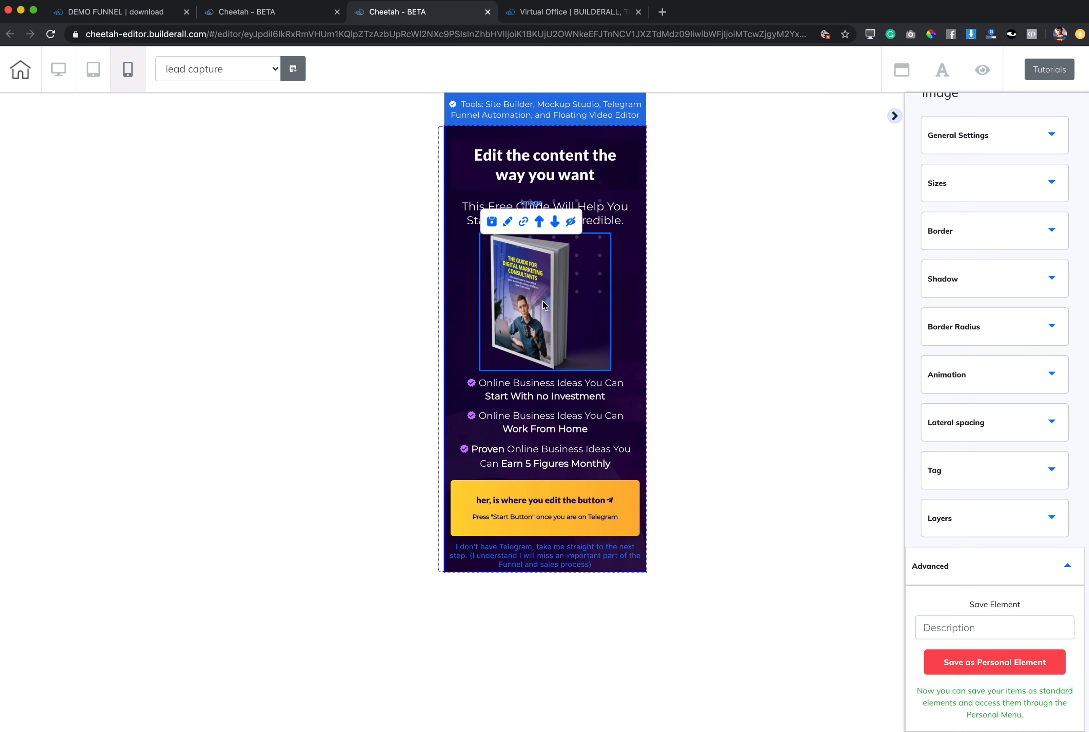
click(996, 526)
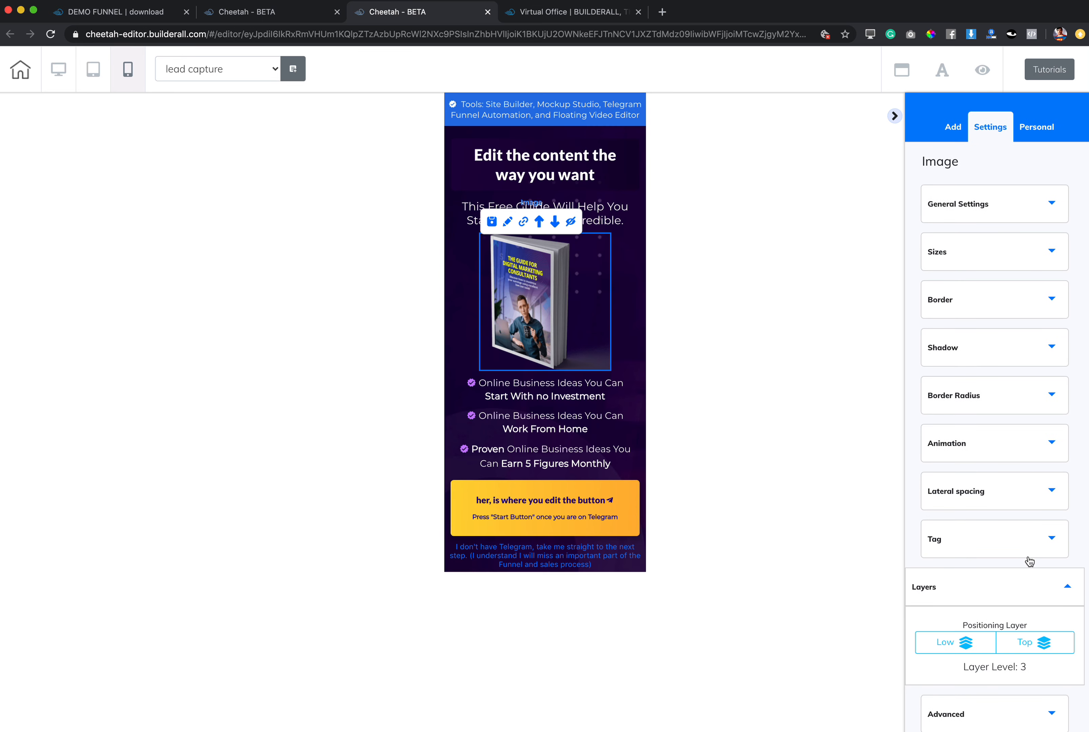
click(1052, 646)
click(1052, 646)
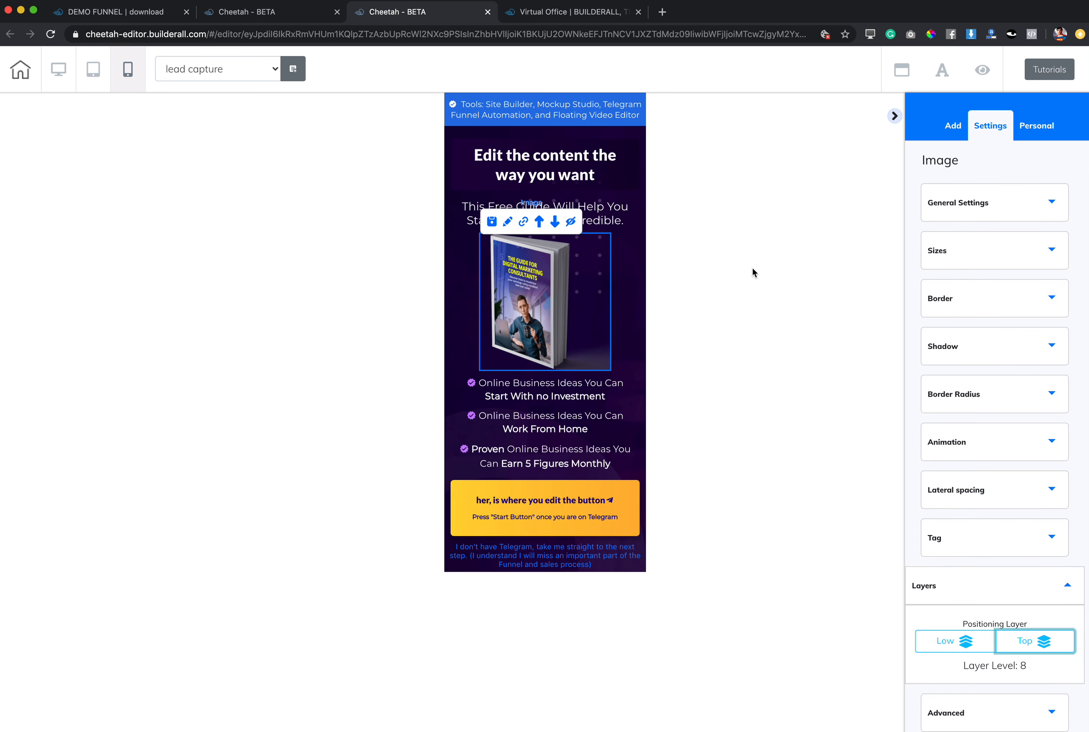
click(539, 222)
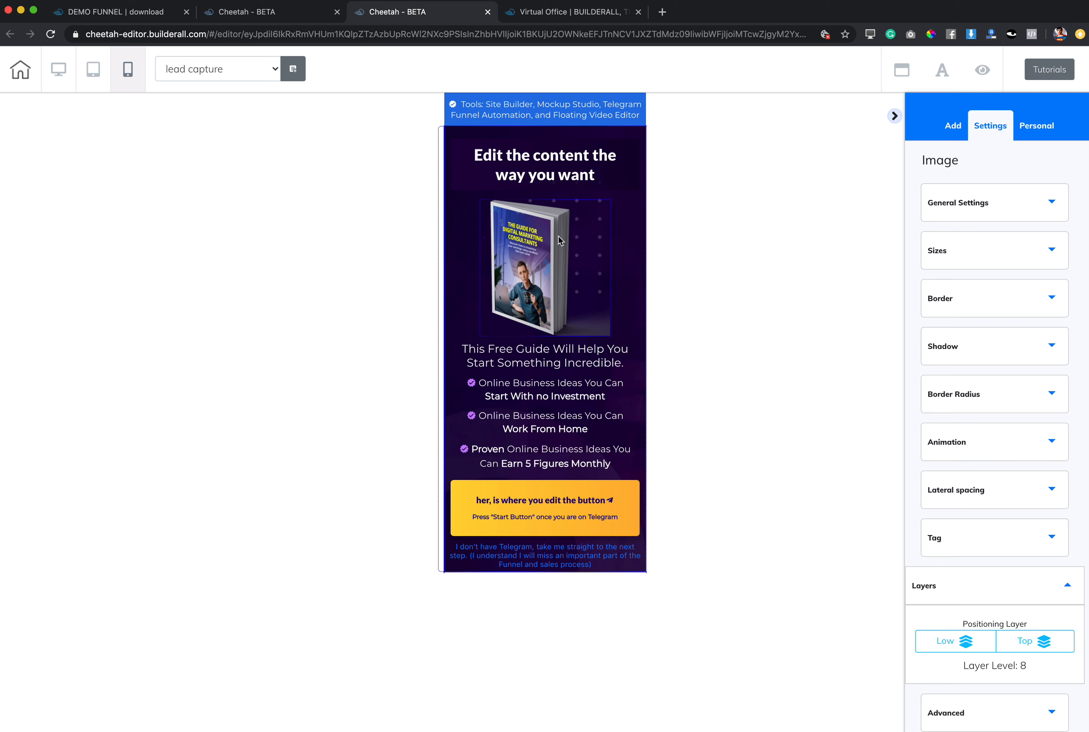
Set the book cover's lateral spacing to 36 for left and right, 0 for top and 6 for bottom.
click(548, 251)
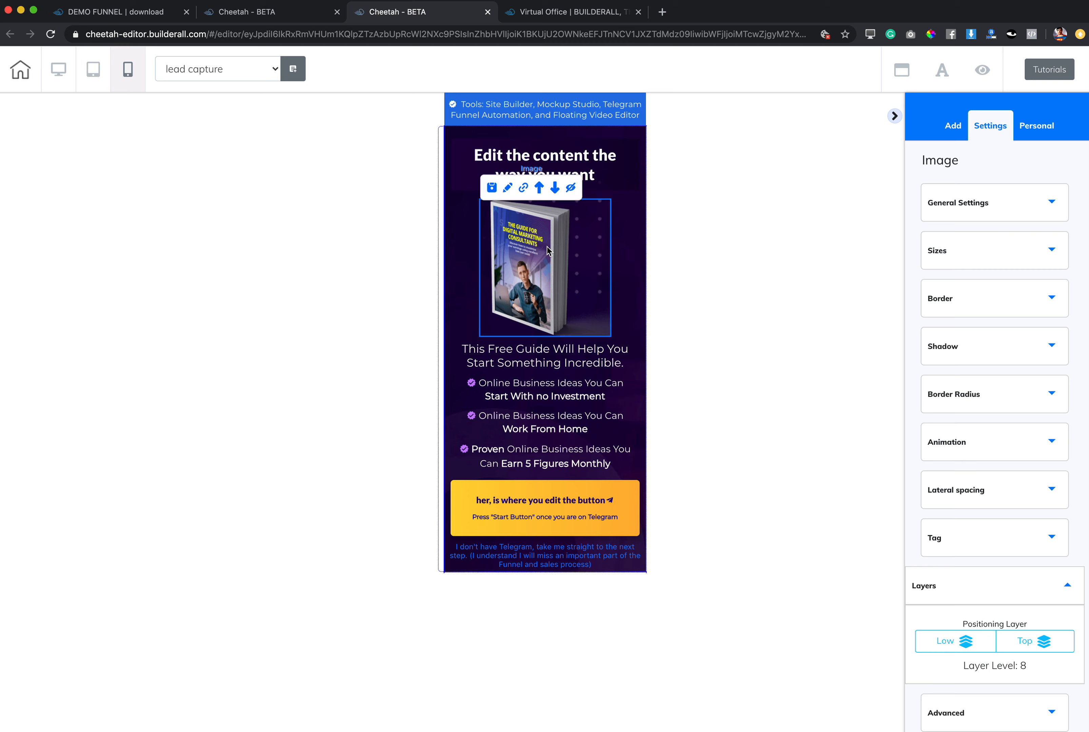
click(1003, 493)
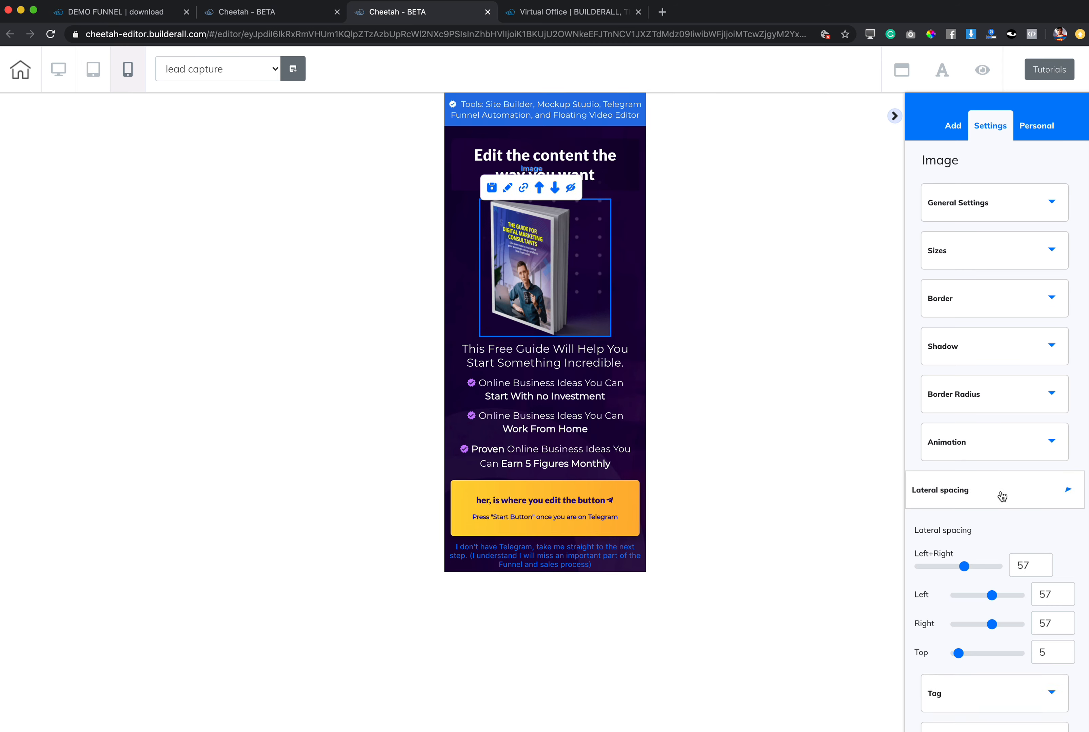
scroll(1003, 505, down, 3)
mouse_move(964, 452)
mouse_down()
mouse_move(919, 453)
mouse_move(1014, 454)
mouse_move(905, 455)
mouse_move(1014, 458)
mouse_move(937, 456)
mouse_move(949, 462)
mouse_up()
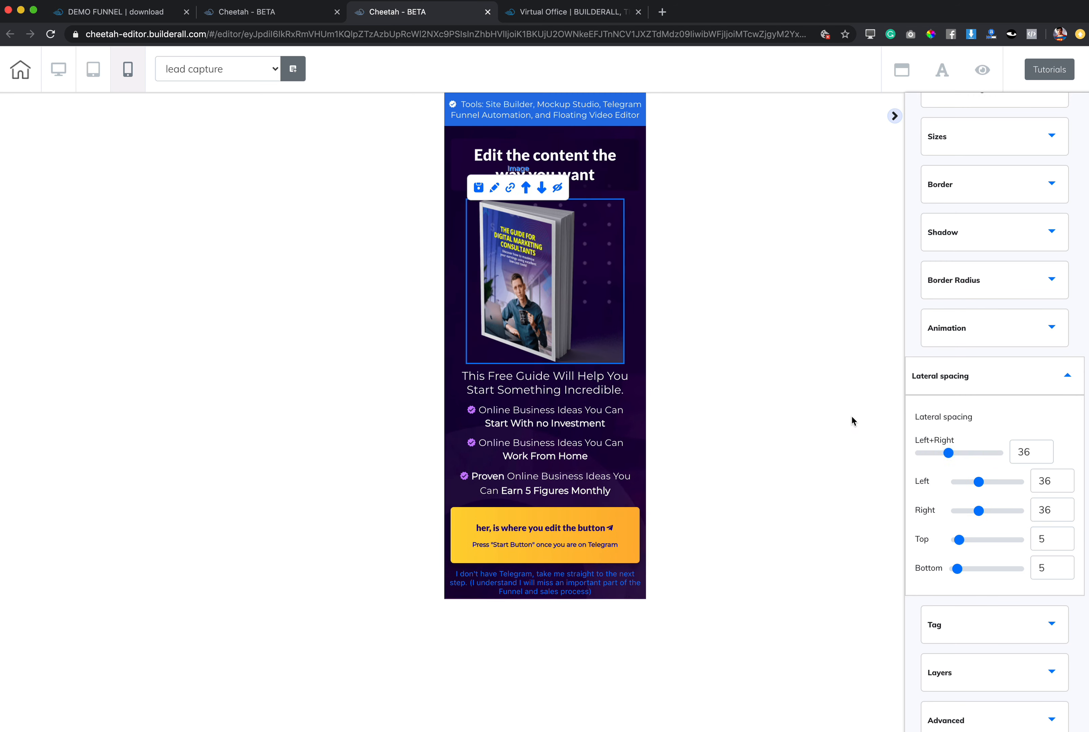
drag(959, 540, 959, 572)
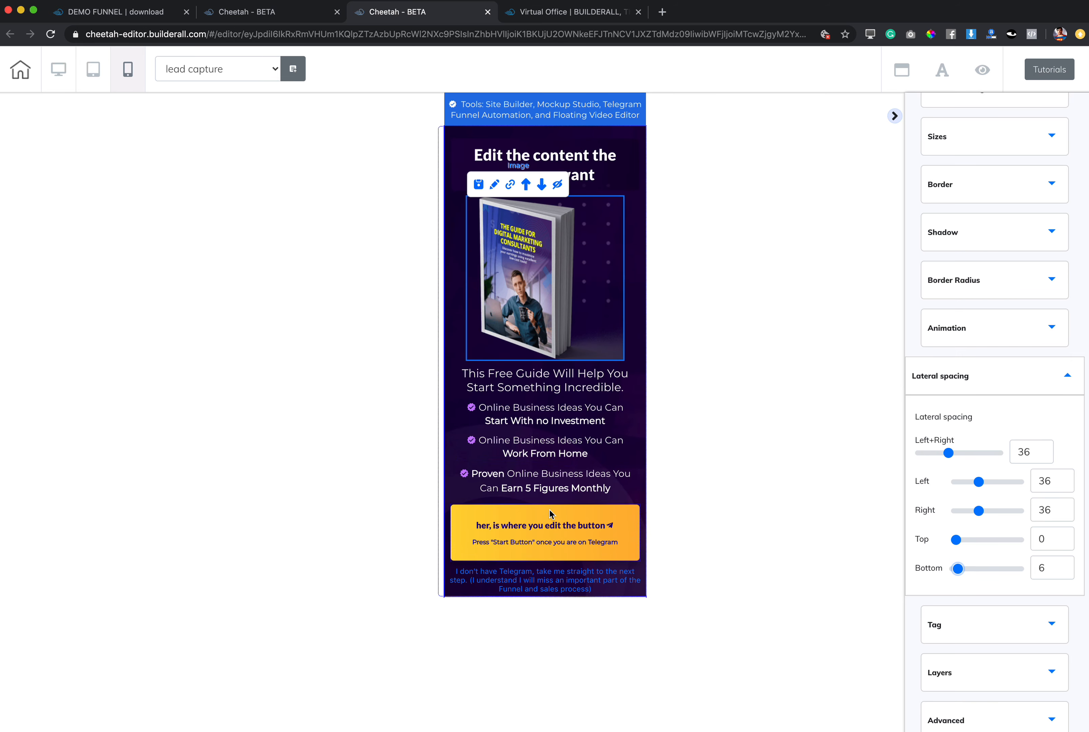
Increase the bottom spacing of the "I don't have Telegram" text in the mobile layout.
click(558, 583)
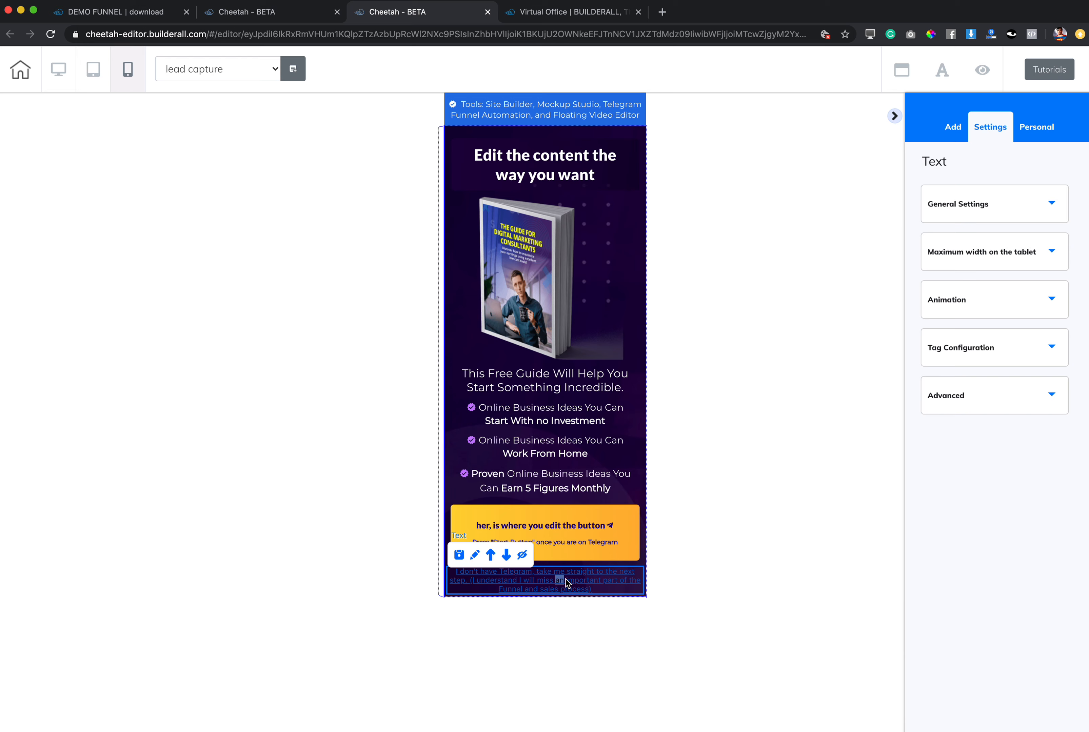
click(1013, 401)
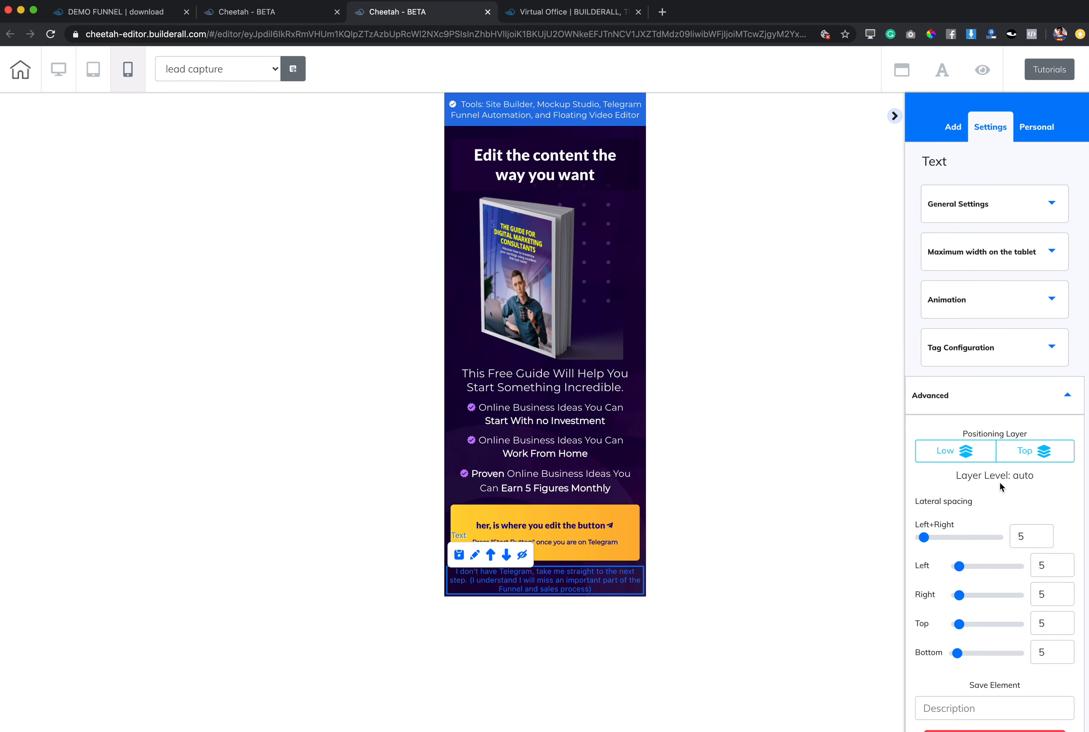
drag(957, 653, 976, 656)
Set the yellow button's spacing to 21 at the top and 20 at the bottom.
click(600, 540)
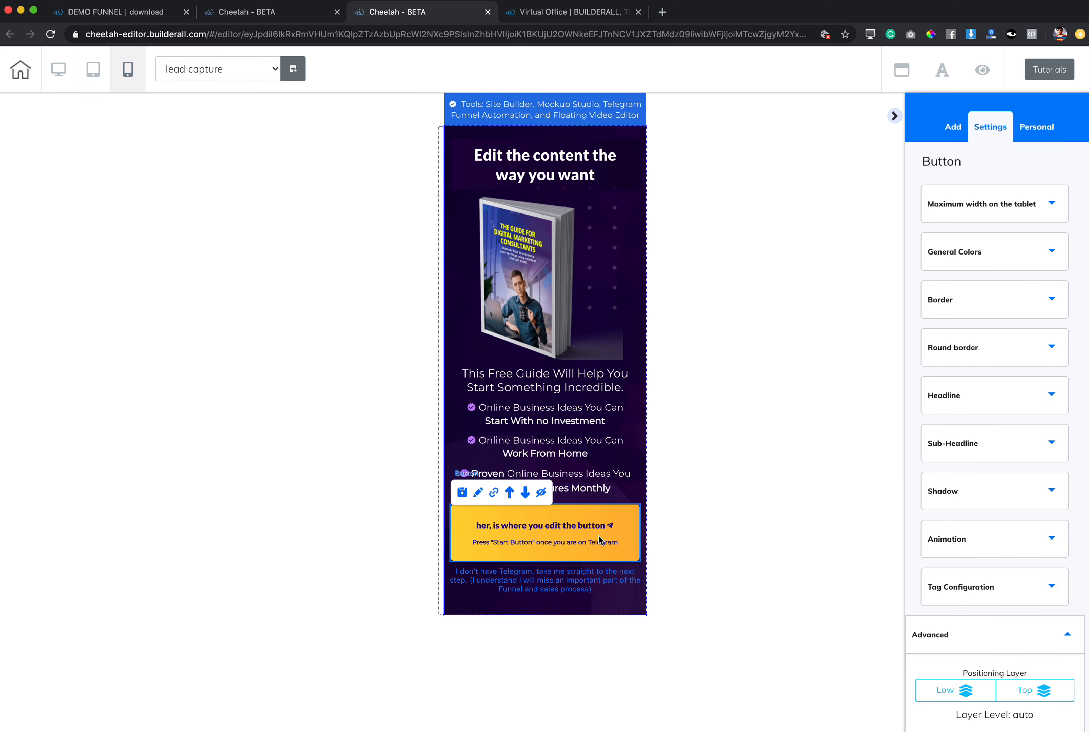
scroll(984, 616, down, 6)
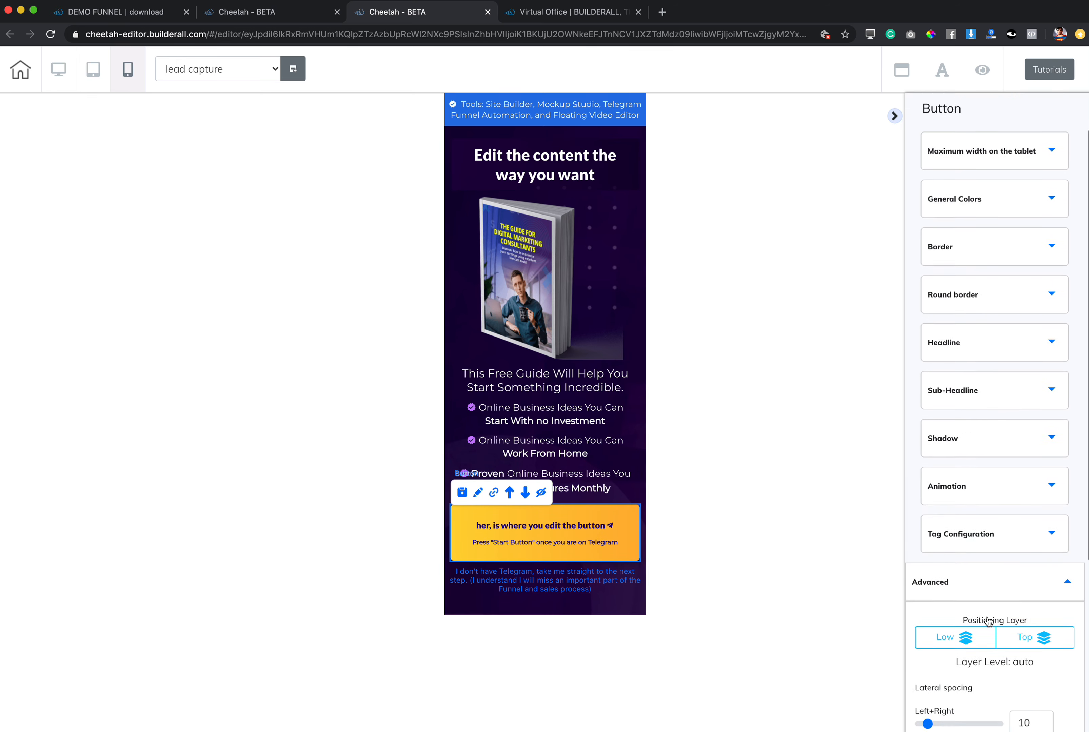
drag(957, 601, 969, 572)
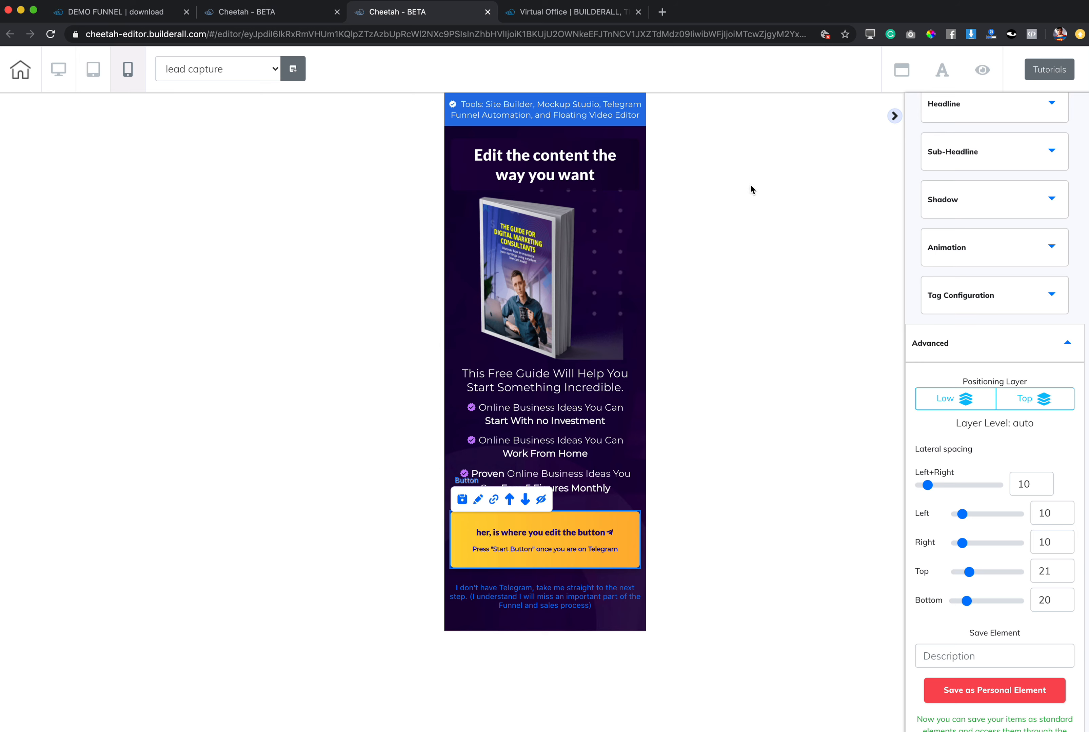
Set the headline's mobile text size to 23, try left alignment, and return it to centre alignment.
click(550, 159)
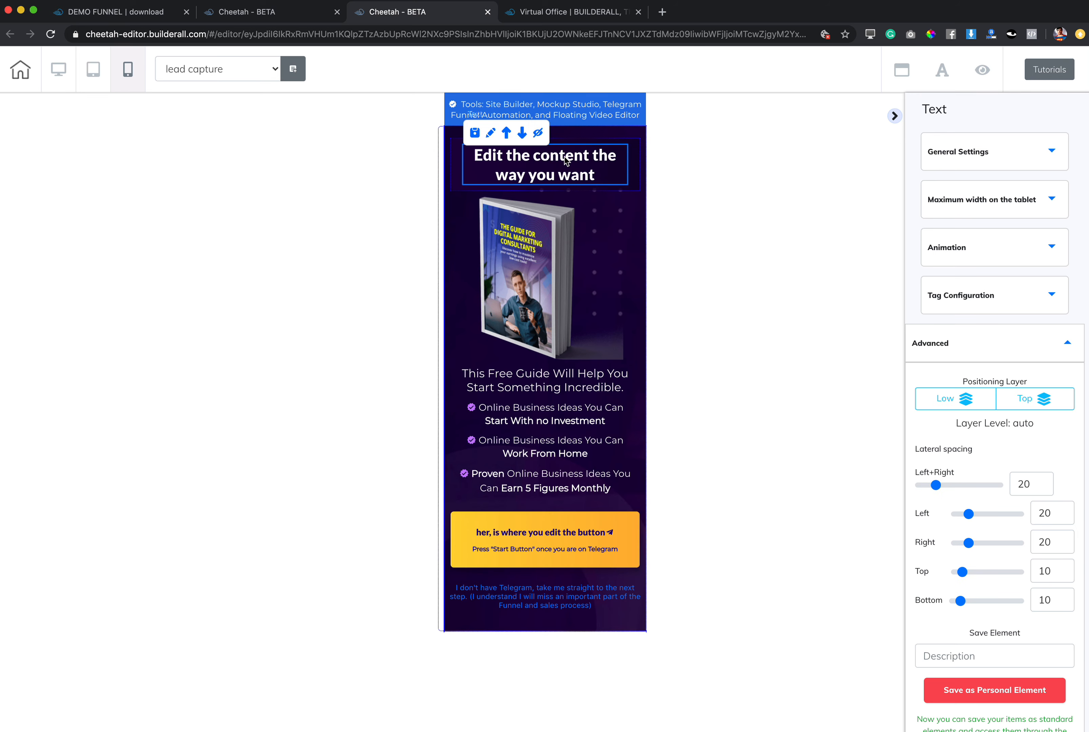
click(958, 205)
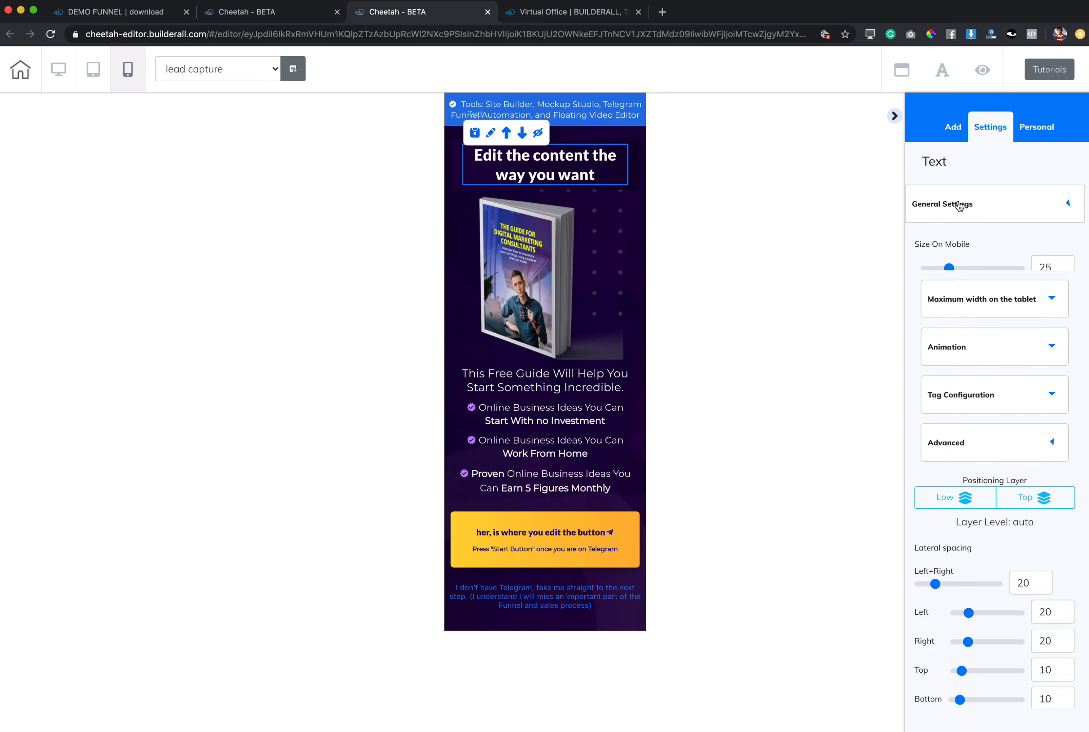
mouse_move(949, 268)
mouse_down()
mouse_move(994, 277)
mouse_move(948, 276)
mouse_up()
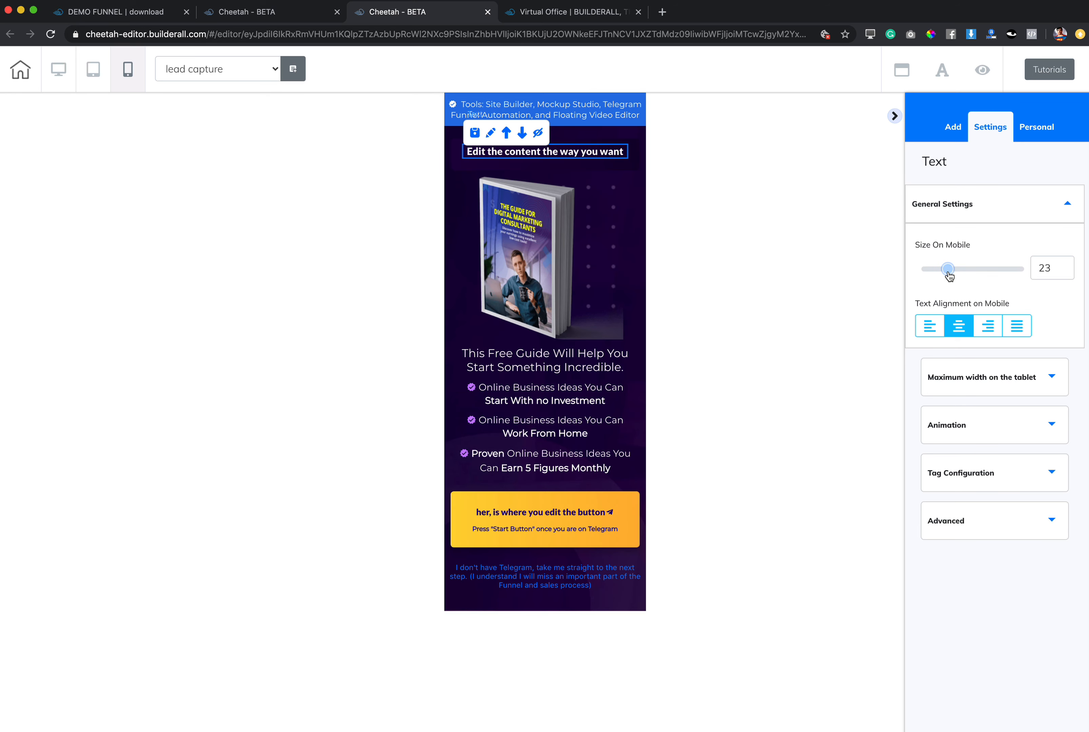
click(932, 331)
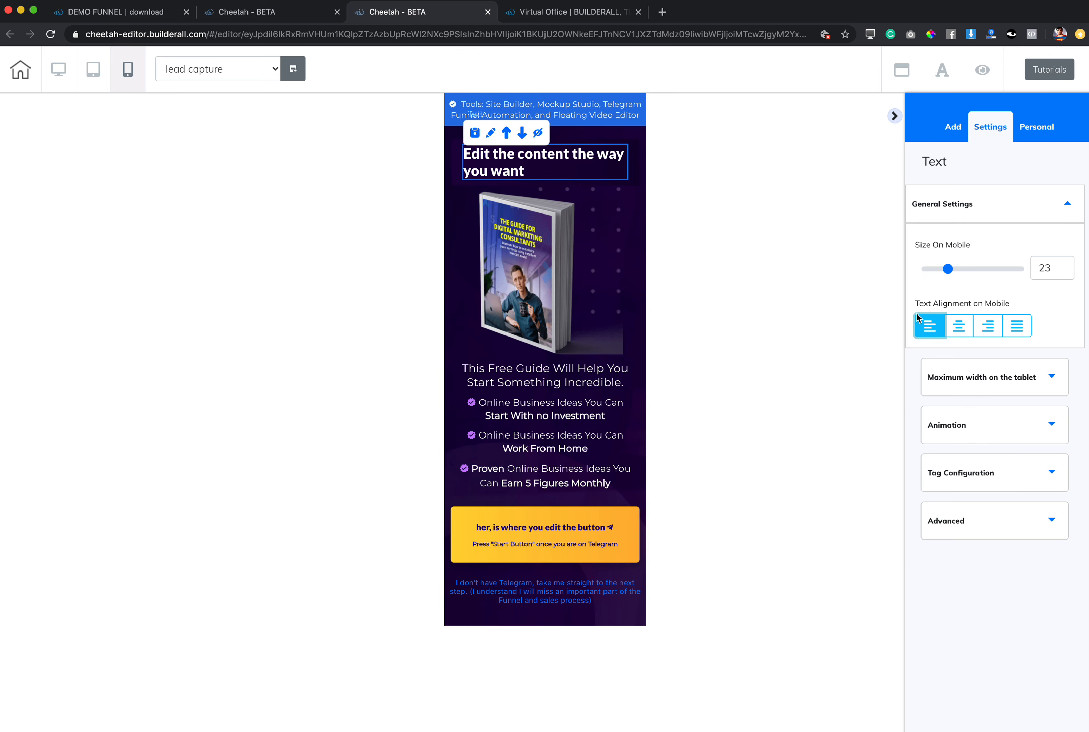
click(959, 329)
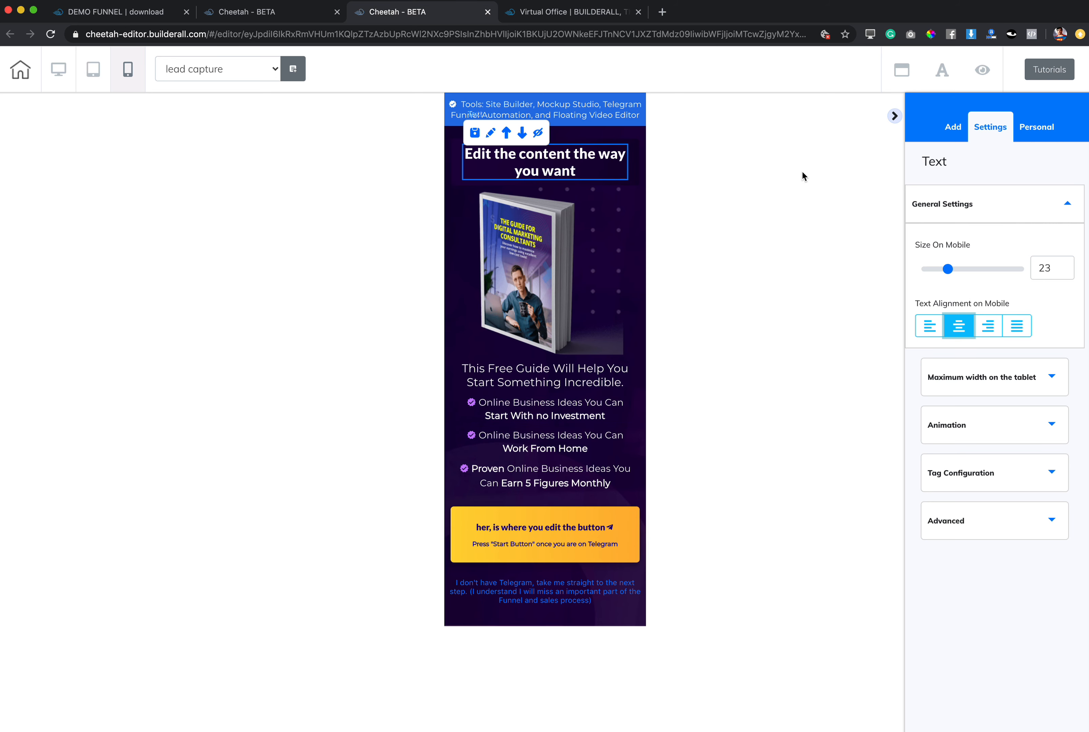
Switch back to the desktop layout, save and publish the lead capture page, and dismiss the publishing dialog.
click(895, 116)
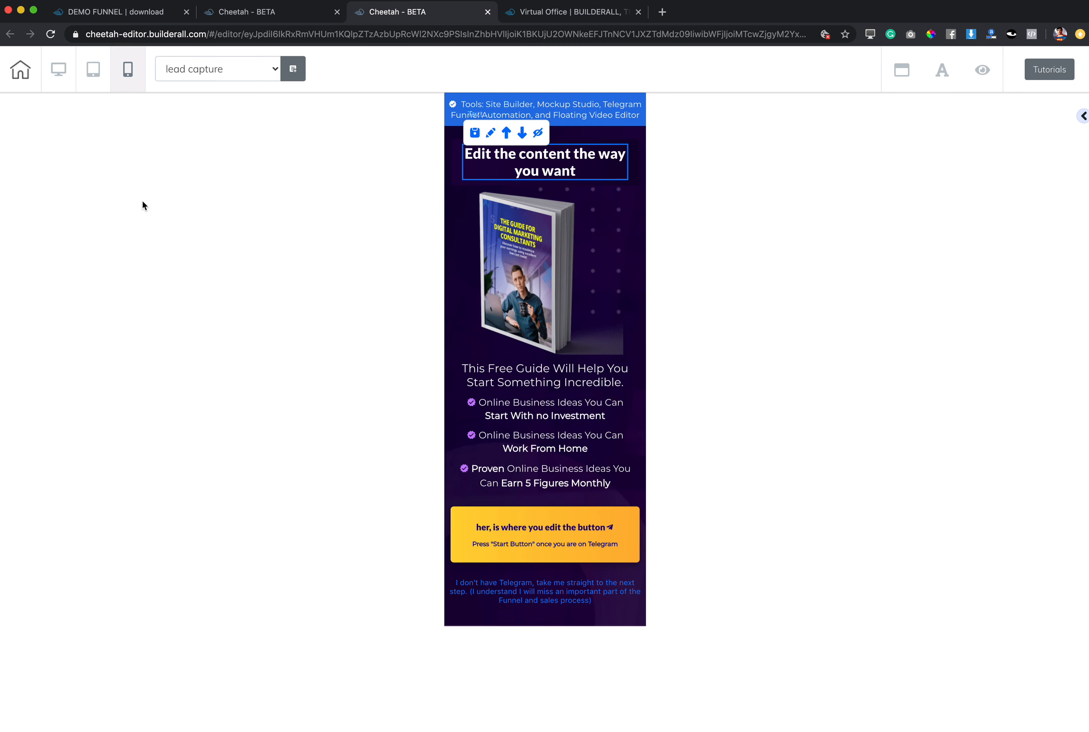
click(58, 70)
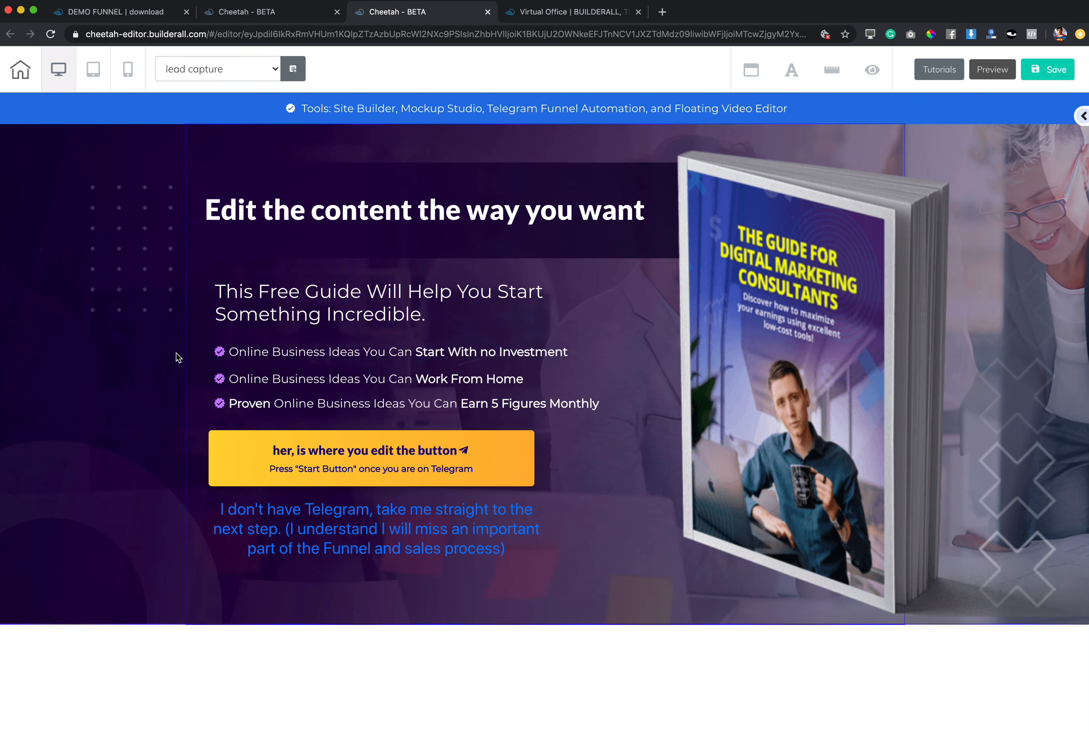
click(1049, 70)
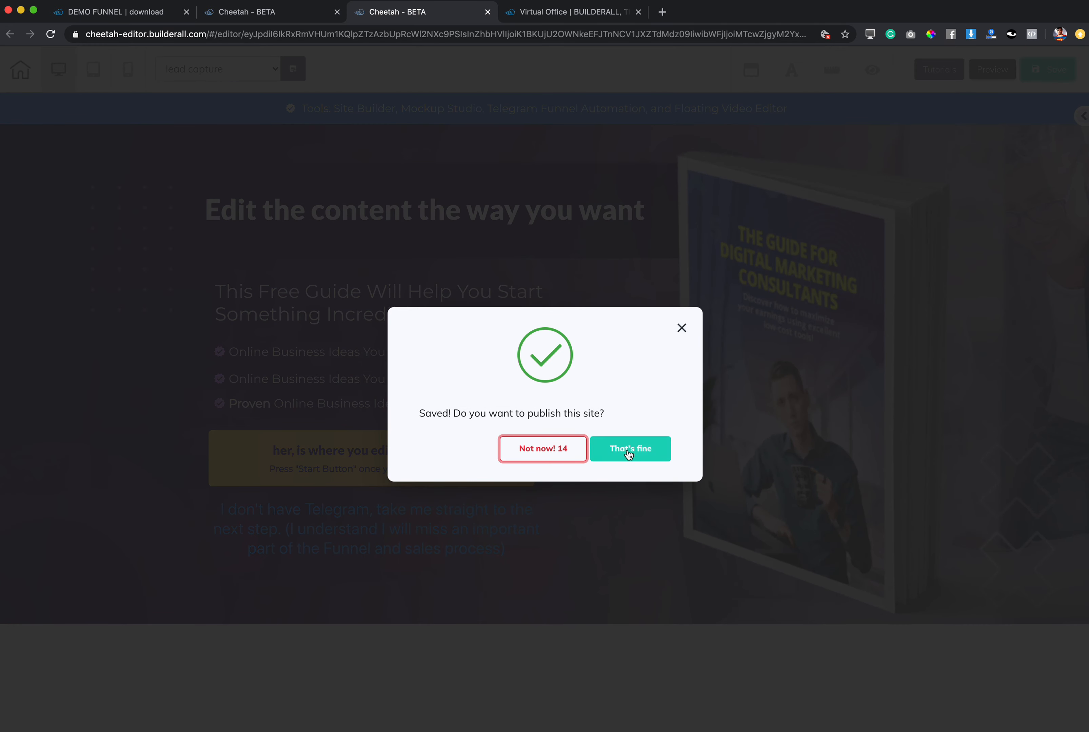
click(632, 449)
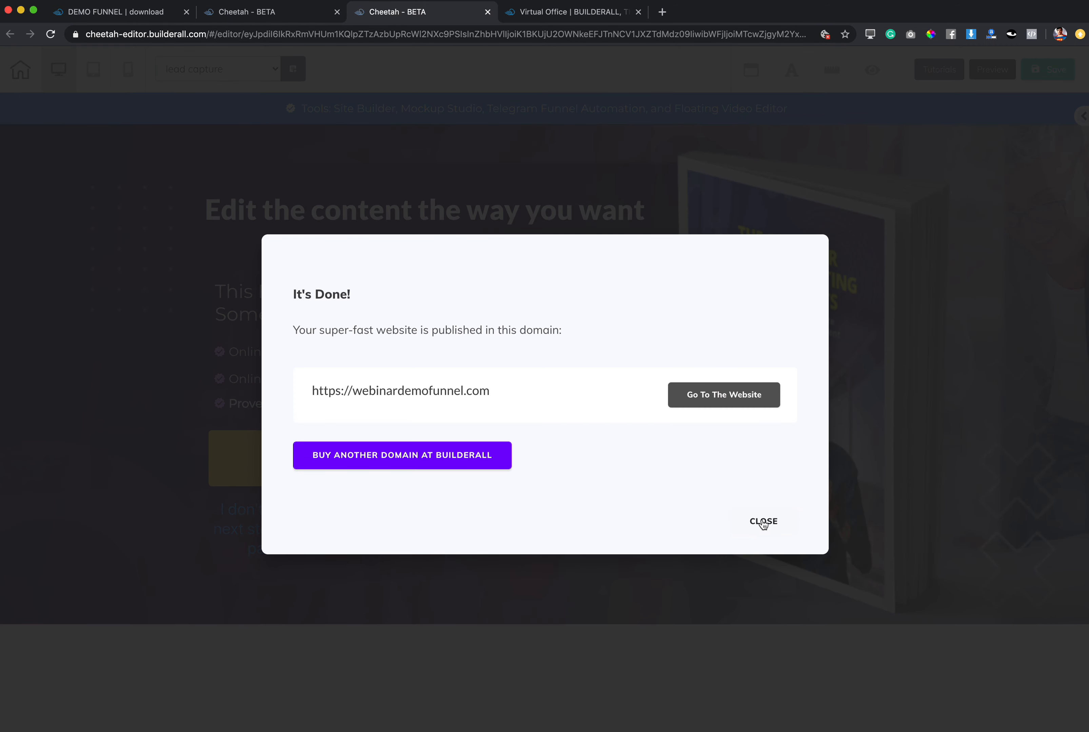
click(763, 522)
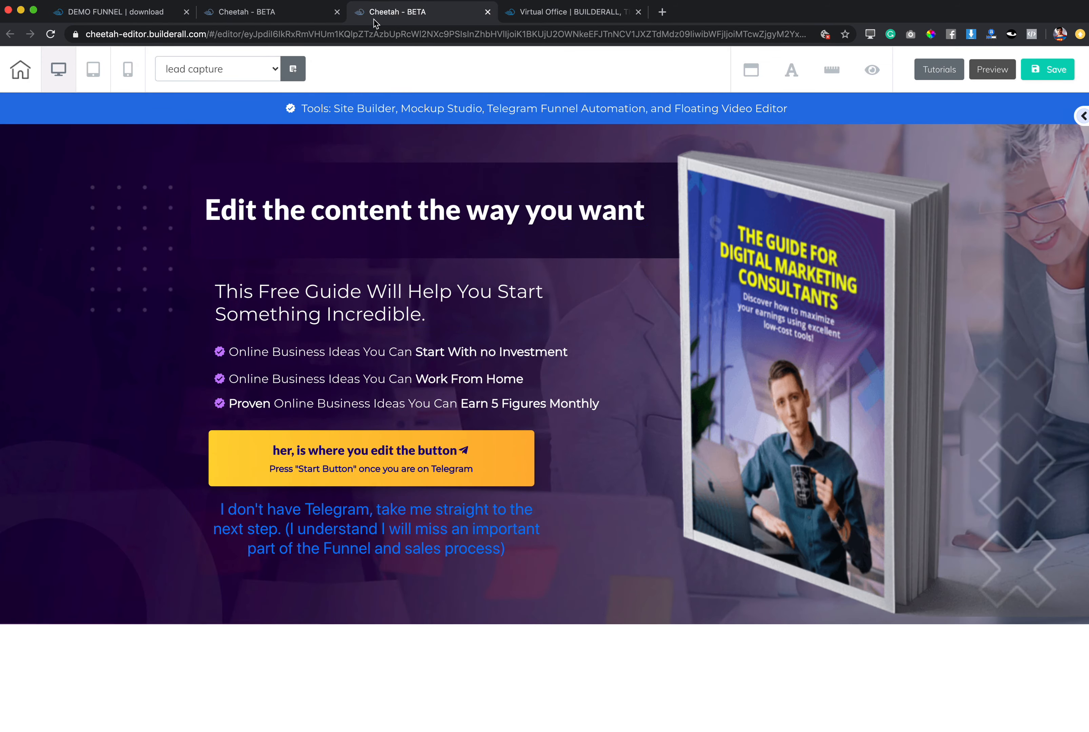
Close the mockup templates page and open the DEMO FUNNEL site's page list from the published sites.
click(288, 17)
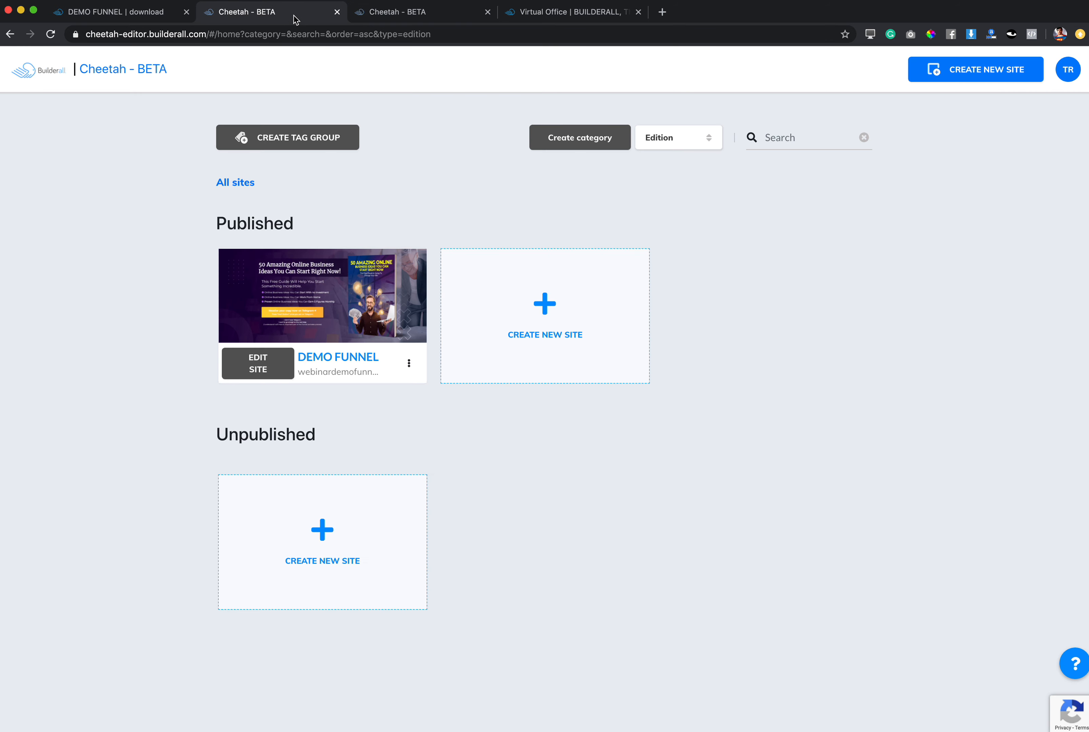
click(562, 12)
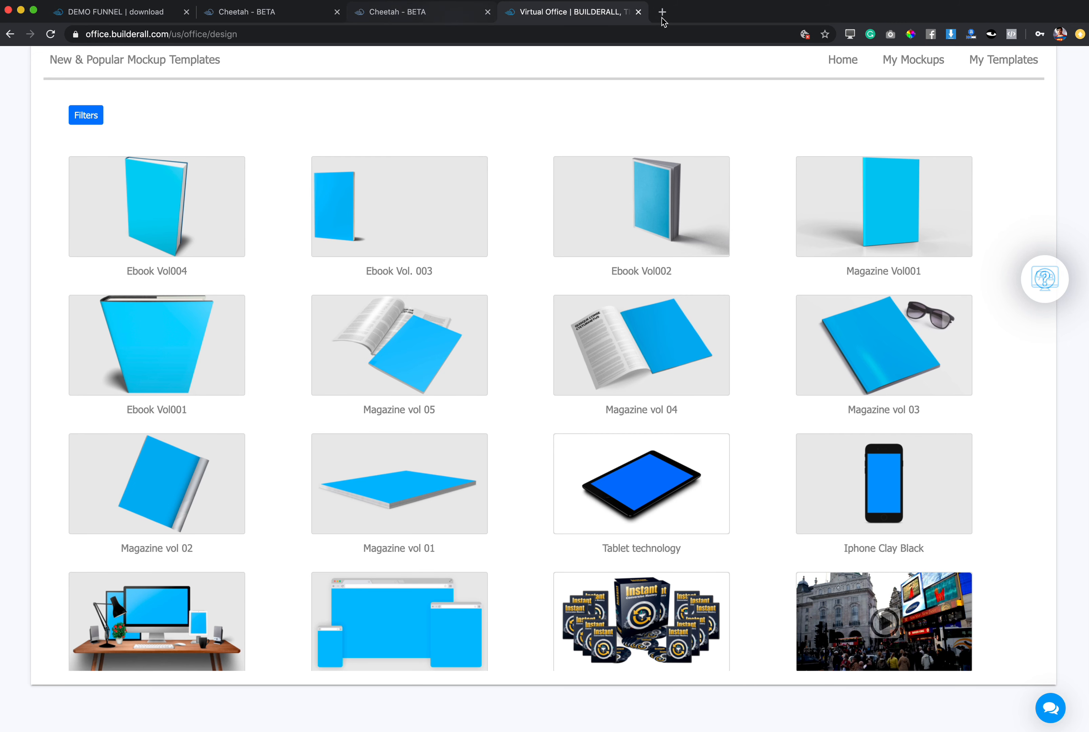
click(638, 12)
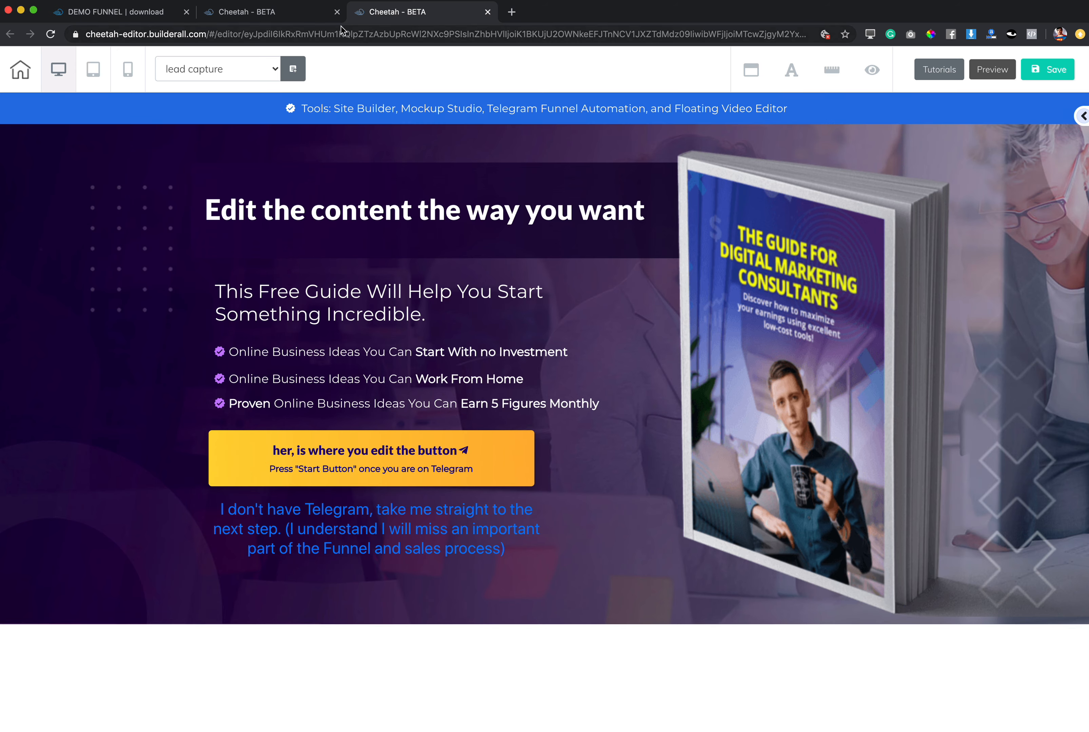
click(305, 17)
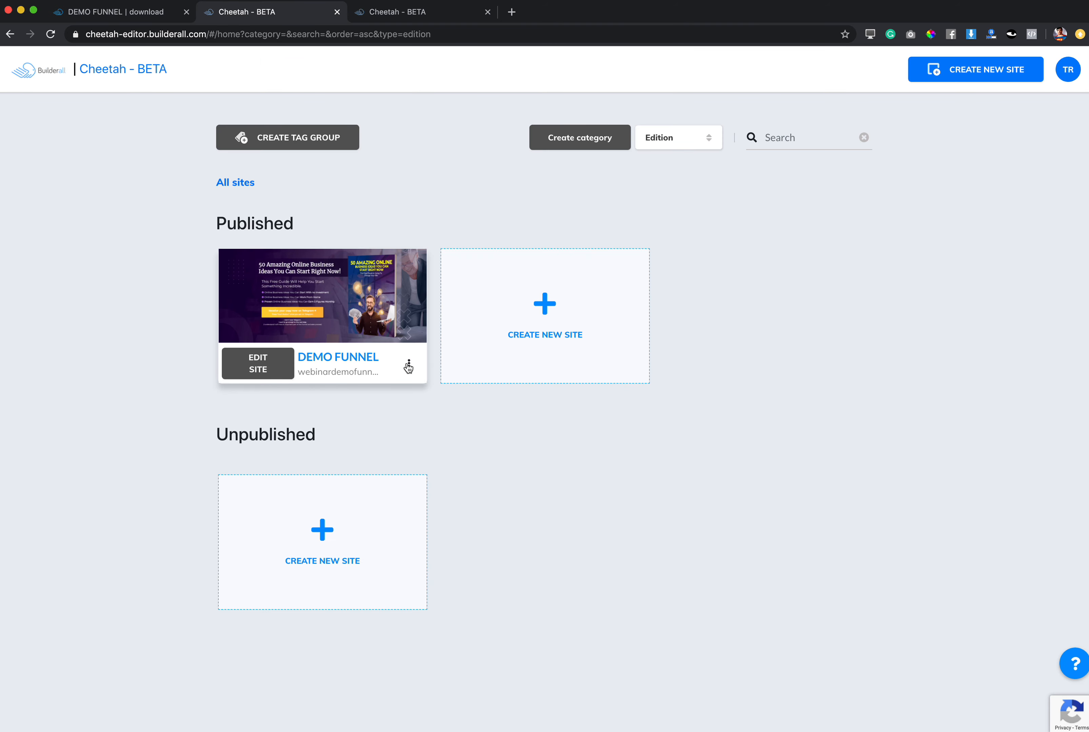
click(257, 366)
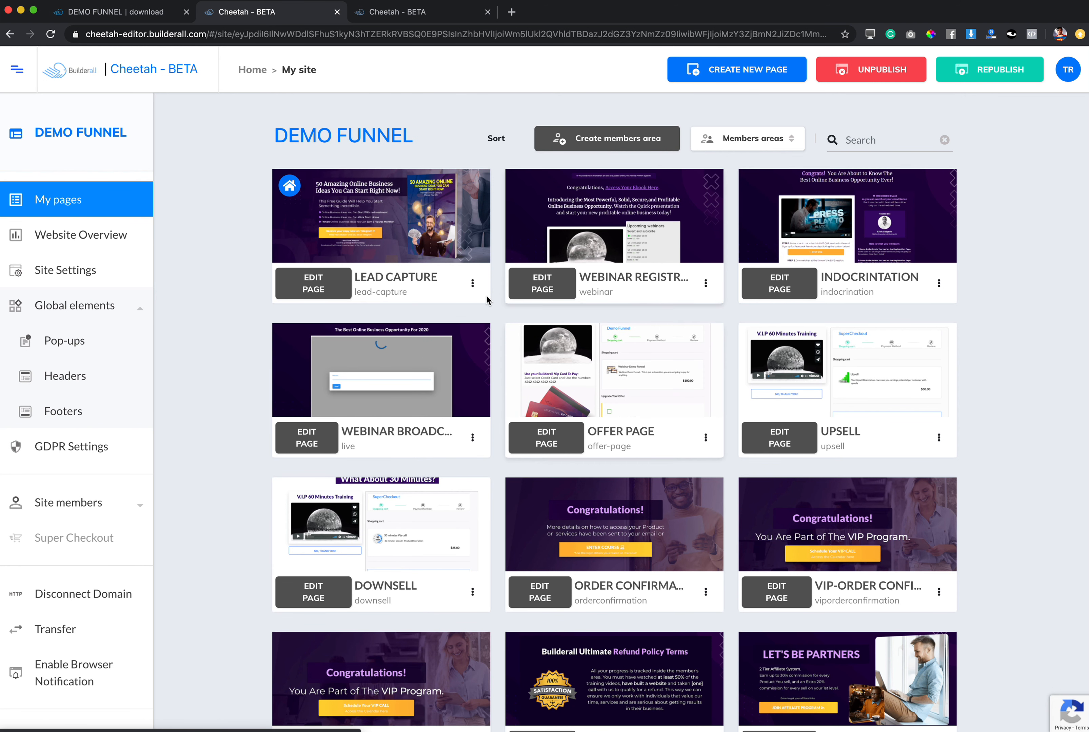
Open the published lead capture page from the page list and reload it to show the latest version.
click(472, 285)
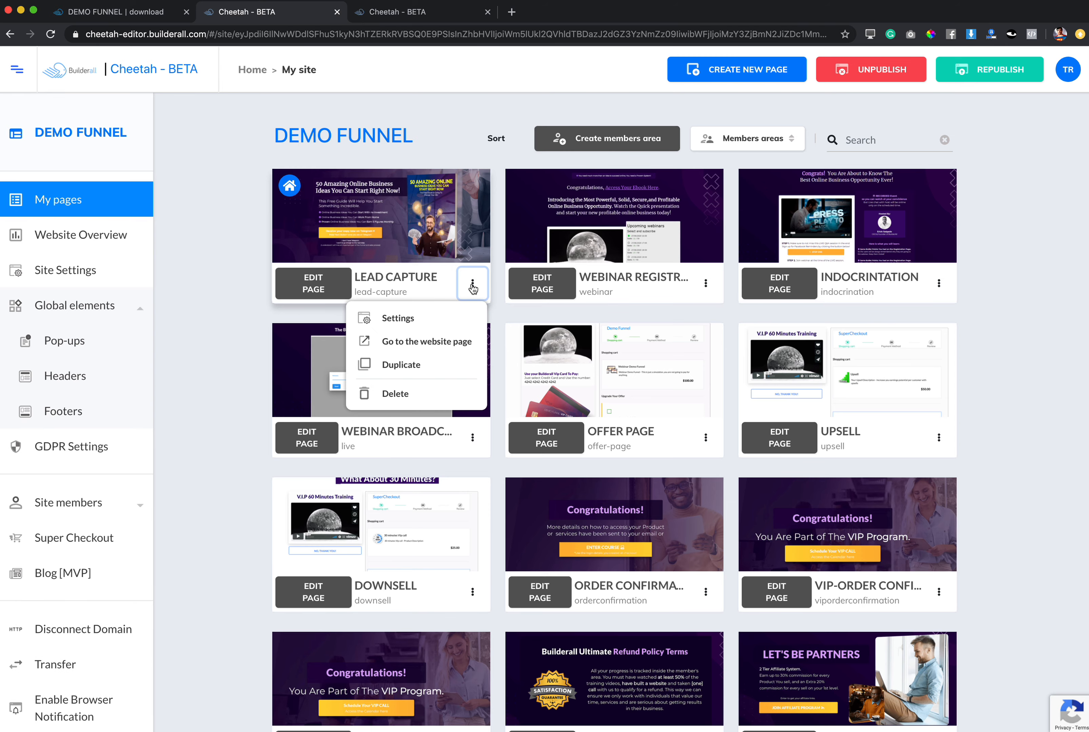
click(417, 341)
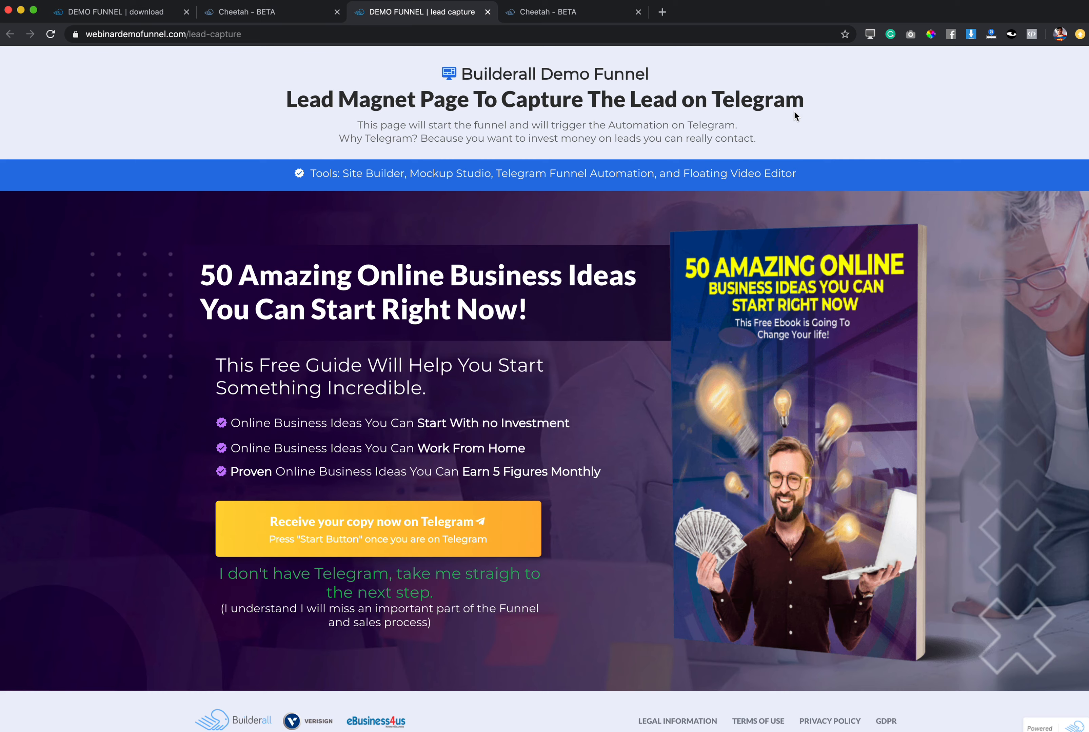
click(53, 36)
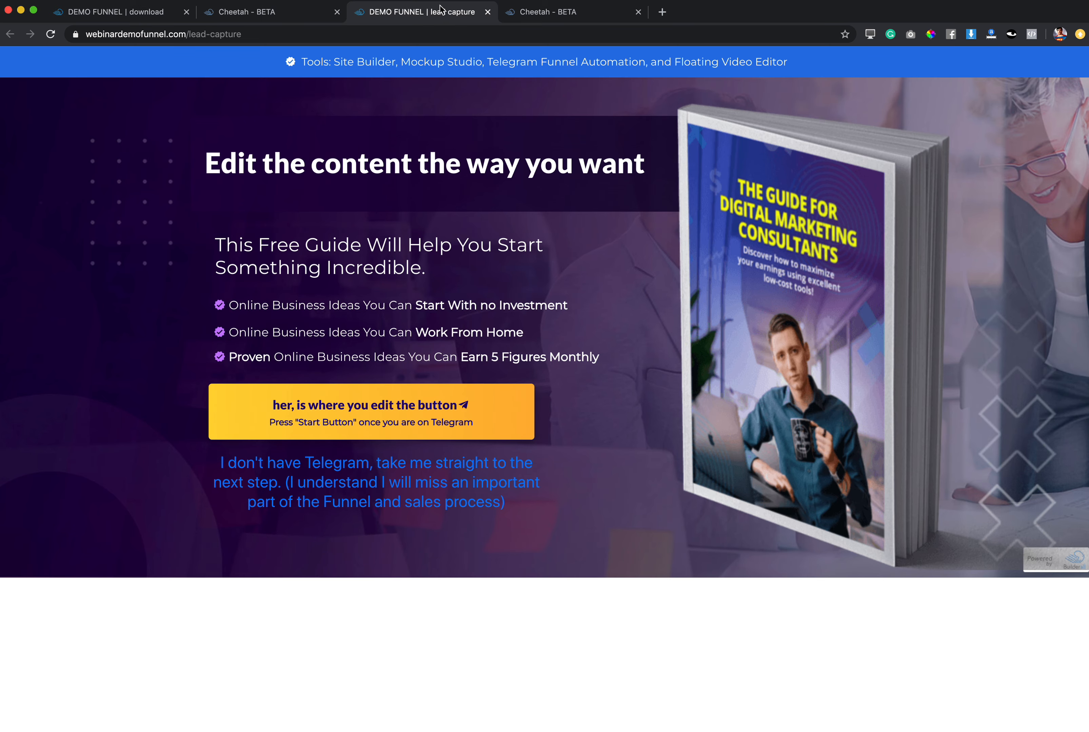
Check the live page's responsiveness in a separate window at narrow, medium and wide widths, and close that window.
drag(443, 14, 445, 39)
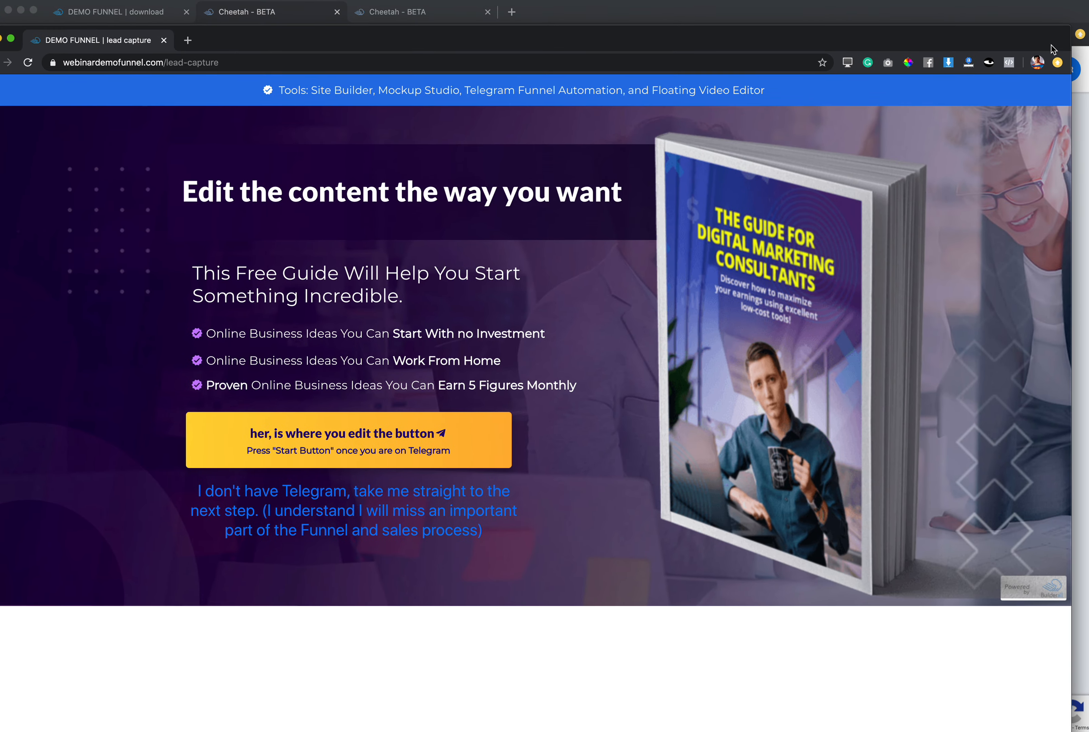
drag(1071, 48, 378, 131)
drag(349, 44, 448, 48)
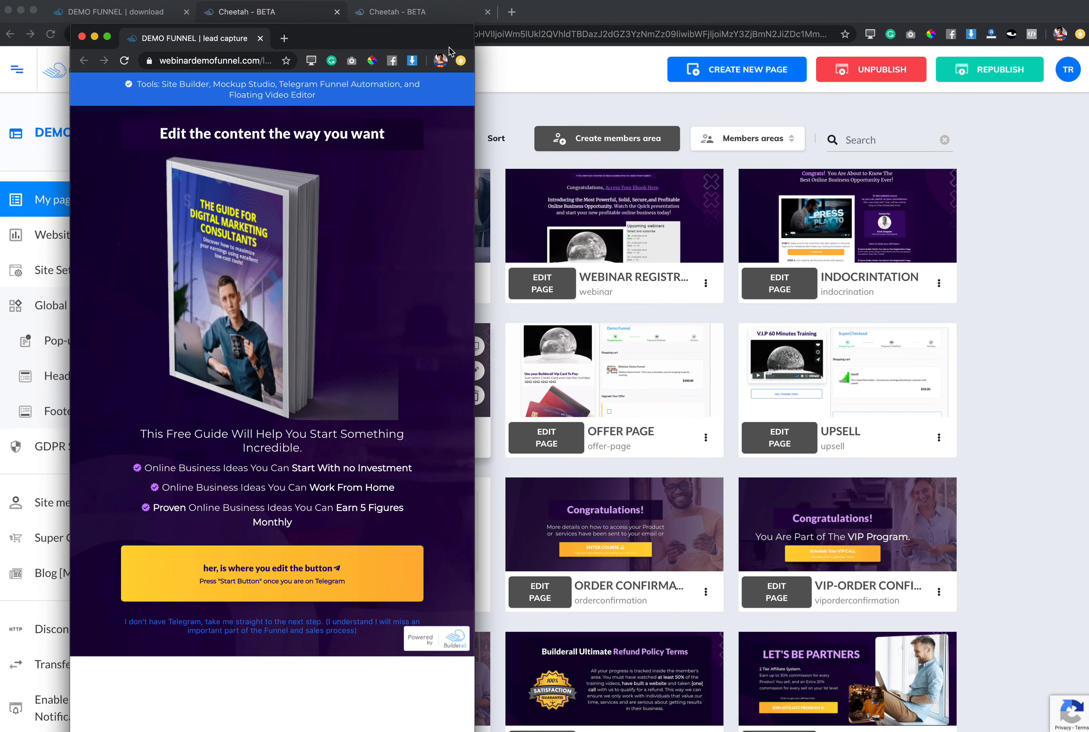
drag(474, 108, 632, 122)
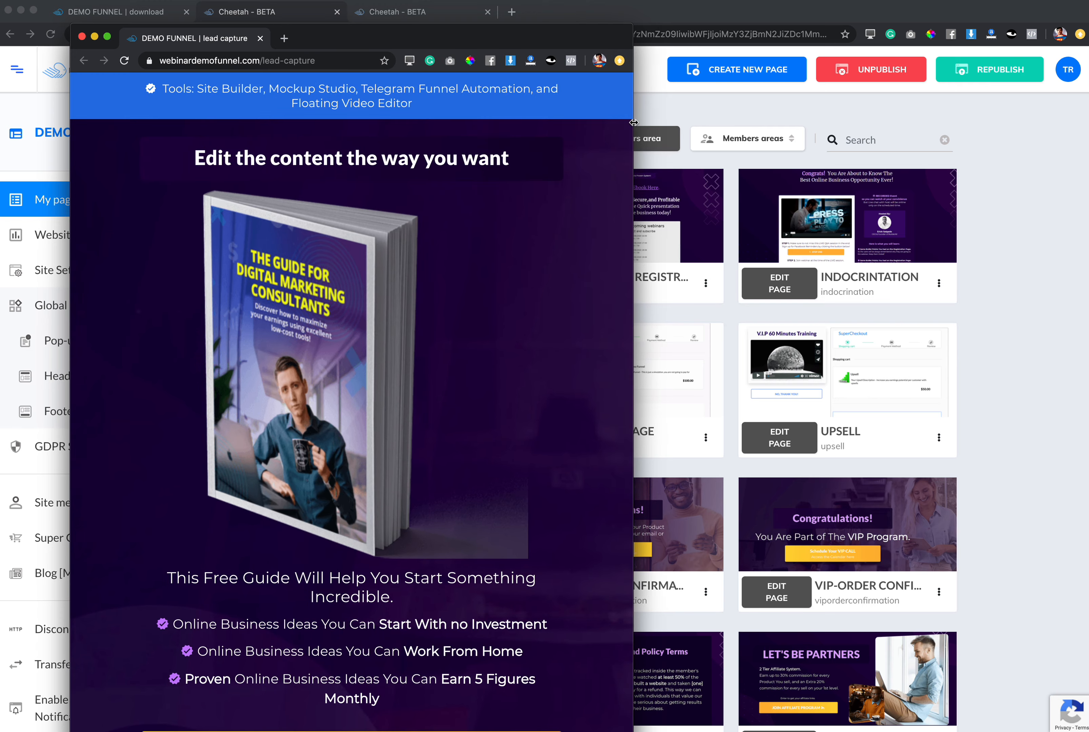
scroll(605, 145, down, 5)
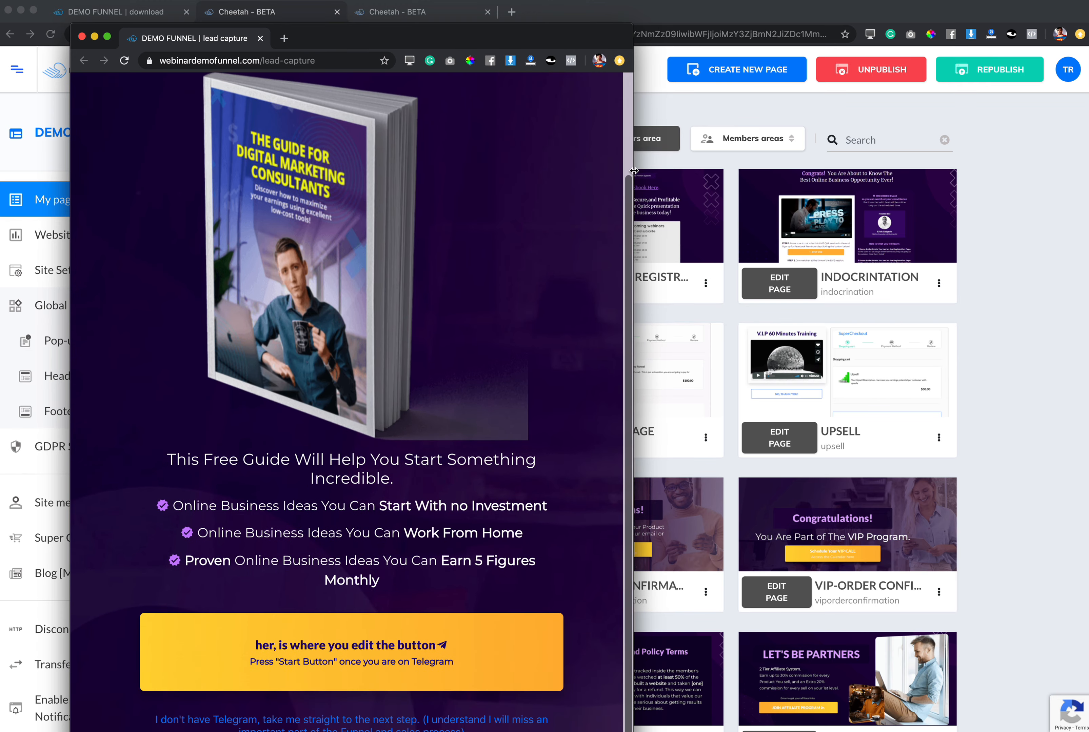
drag(648, 171, 1087, 218)
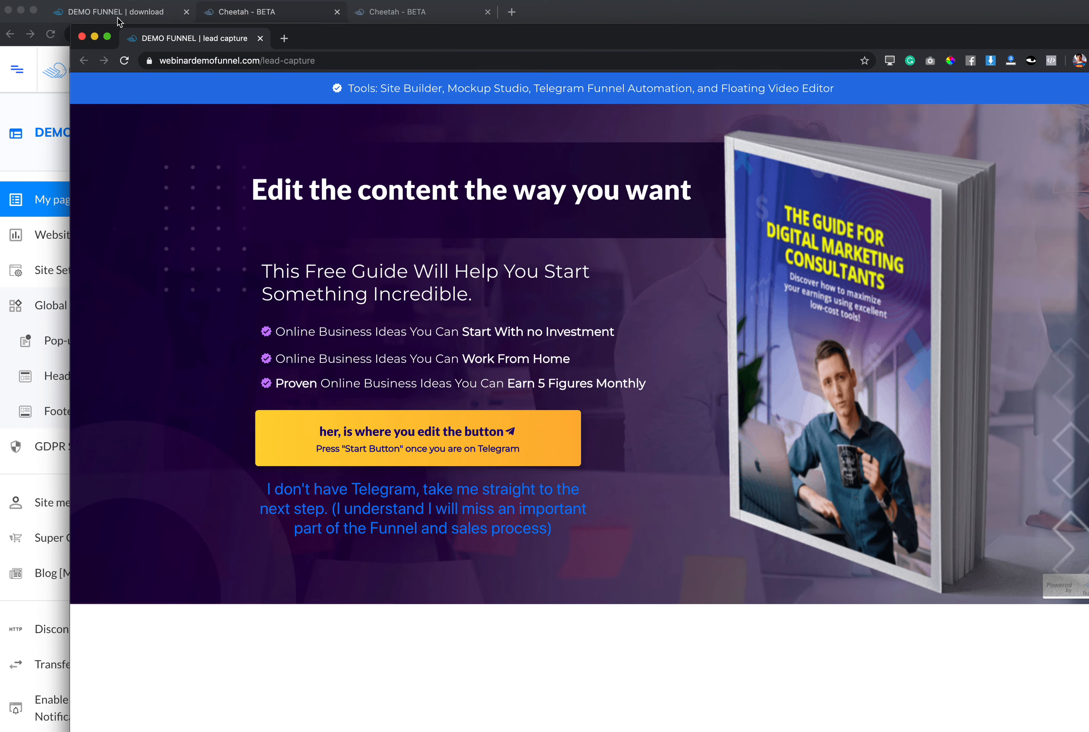
click(82, 38)
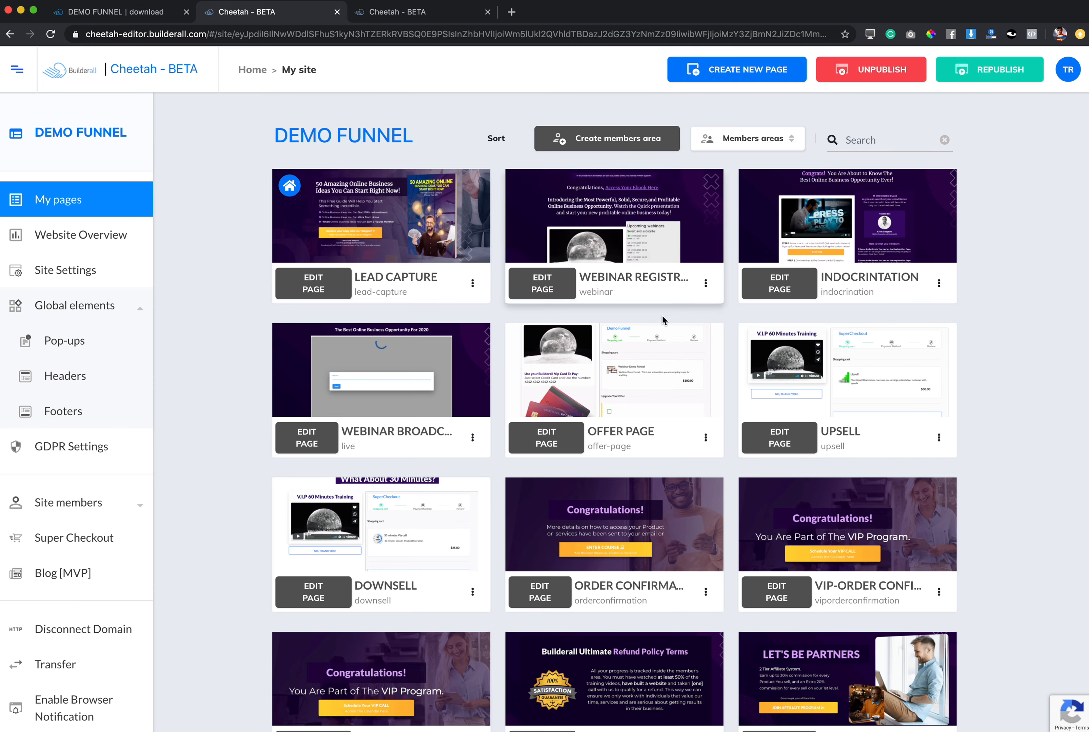